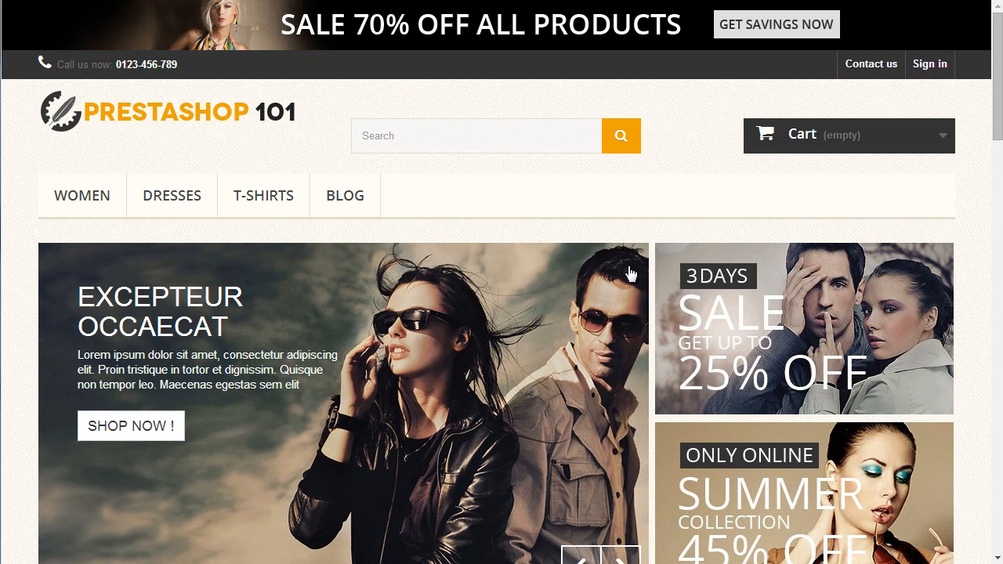
Step: Browse the storefront home page and view the New Arrivals, Popular and Best Sellers product lists
{"action": "scroll", "coordinate": [454, 262], "scroll_direction": "down", "scroll_amount": 2}
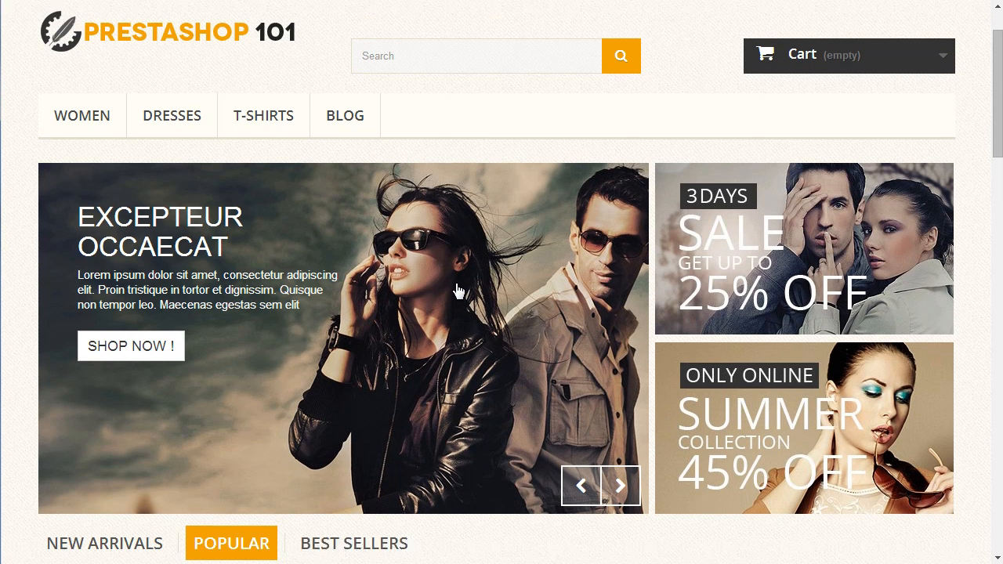
{"action": "scroll", "coordinate": [458, 291], "scroll_direction": "down", "scroll_amount": 1}
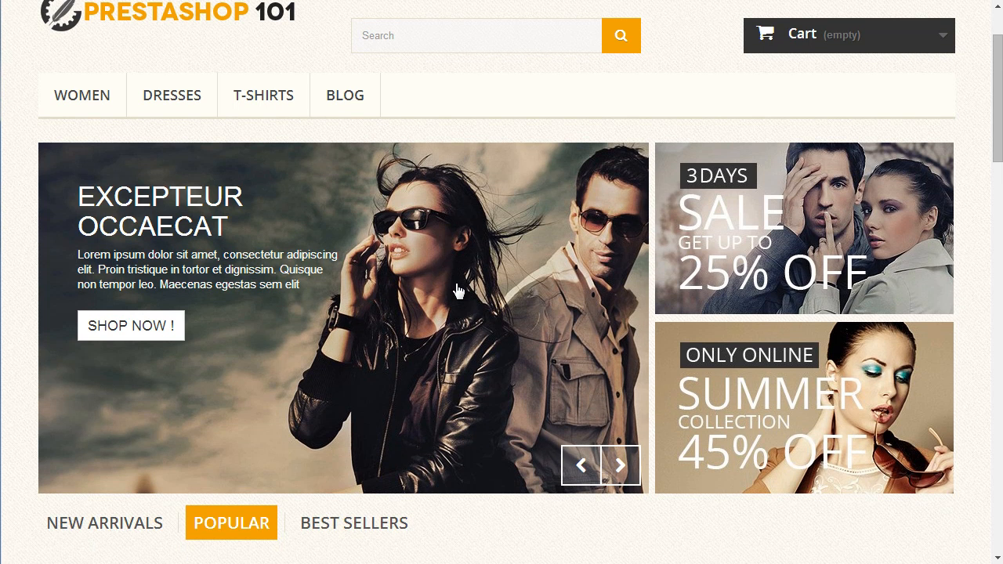
{"action": "scroll", "coordinate": [458, 290], "scroll_direction": "down", "scroll_amount": 6}
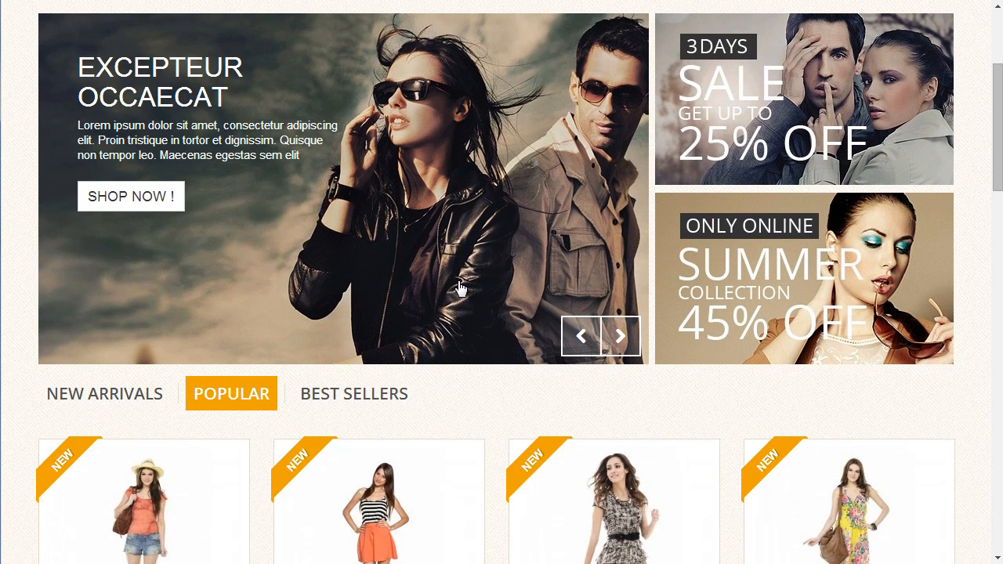
{"action": "scroll", "coordinate": [434, 311], "scroll_direction": "up", "scroll_amount": 1}
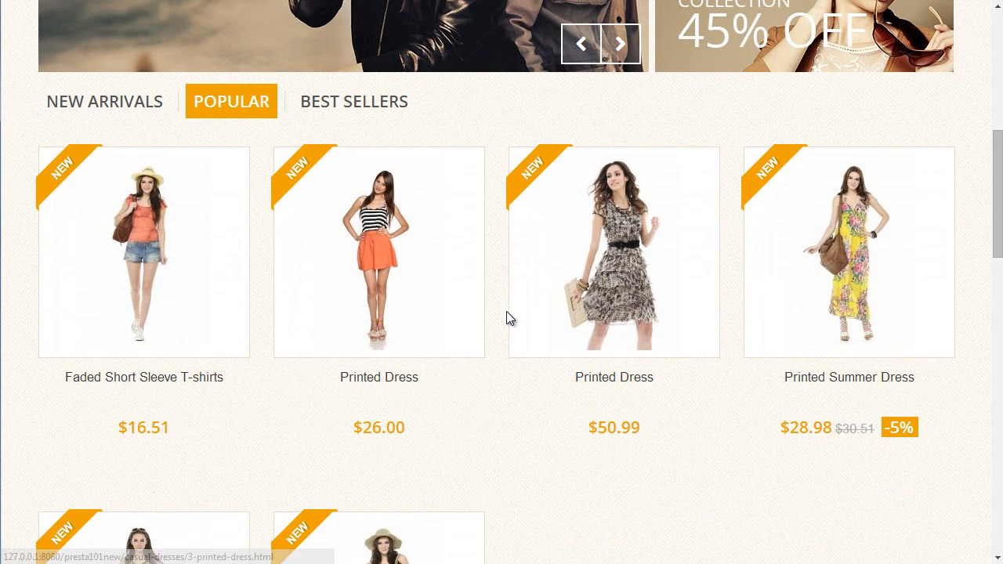
{"action": "scroll", "coordinate": [454, 267], "scroll_direction": "down", "scroll_amount": 1}
{"action": "left_click", "coordinate": [141, 68]}
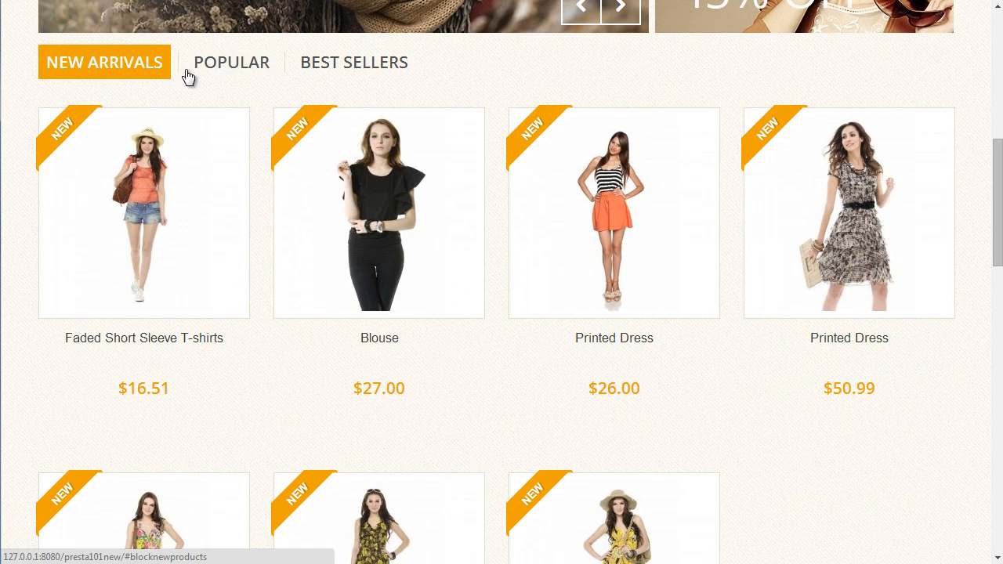
{"action": "left_click", "coordinate": [226, 71]}
{"action": "left_click", "coordinate": [258, 71]}
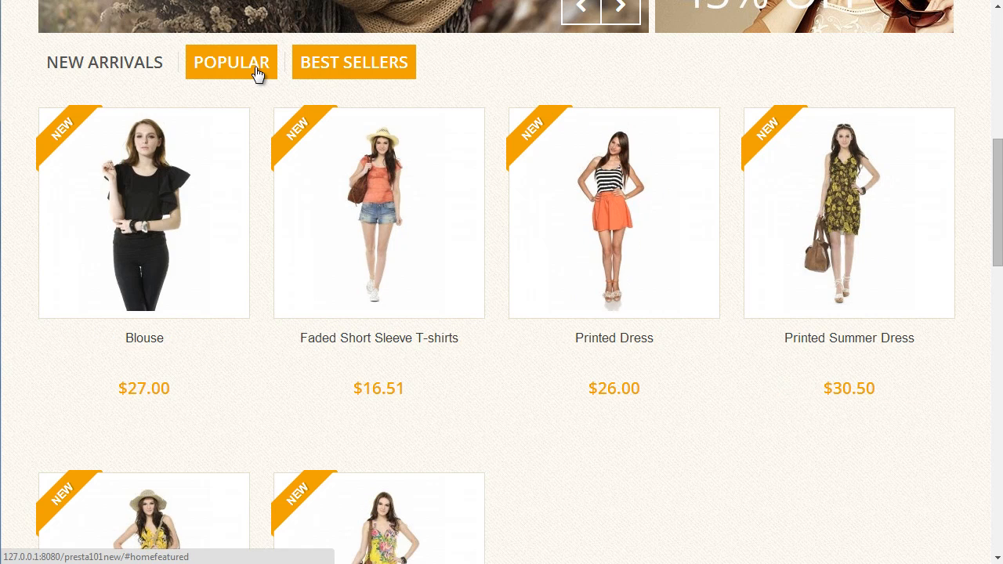
{"action": "left_click", "coordinate": [157, 69]}
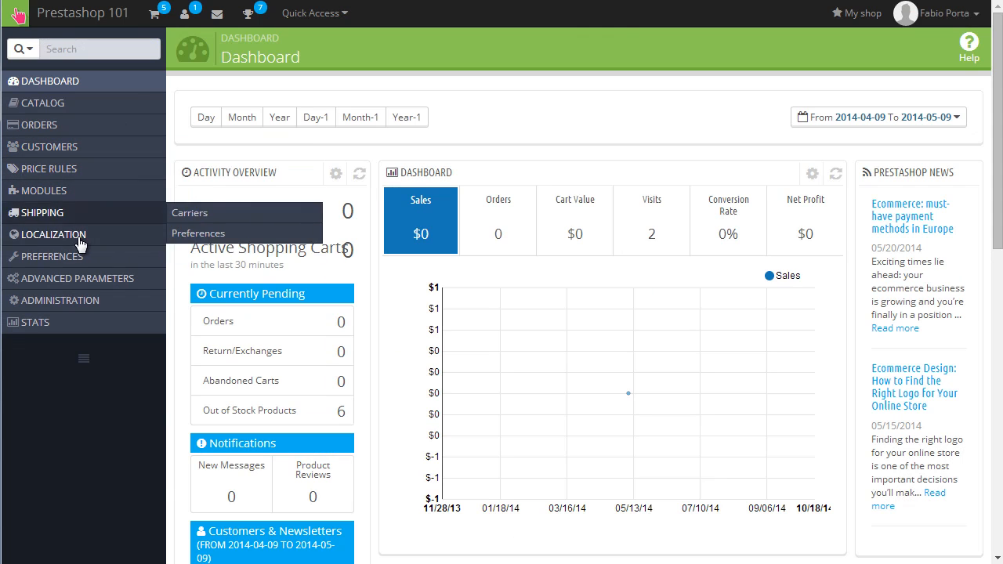
Step: Open the product preferences in the back office, and view the storefront's Best Sellers and Popular products
{"action": "mouse_move", "coordinate": [78, 260]}
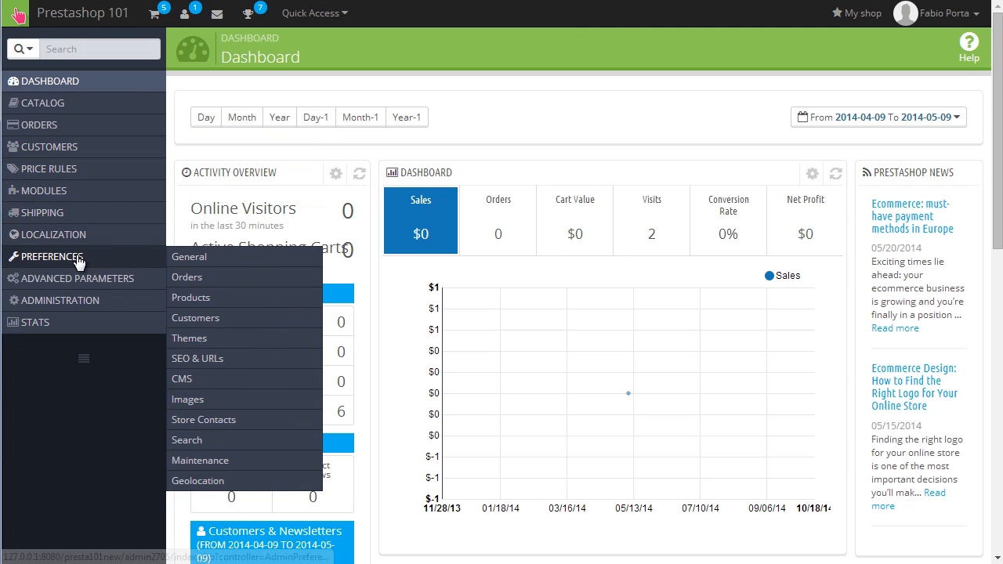
{"action": "left_click", "coordinate": [191, 295]}
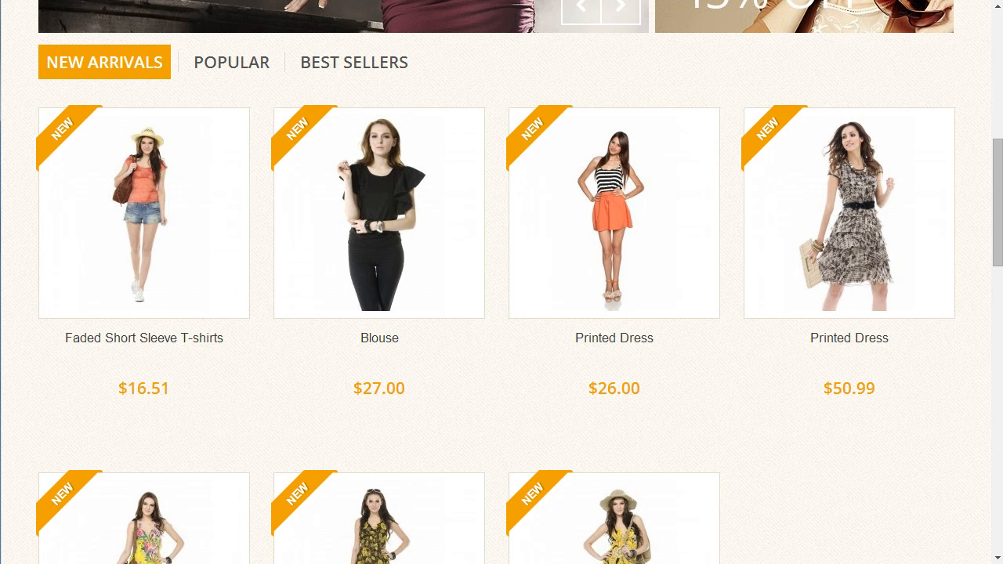
{"action": "left_click", "coordinate": [324, 67]}
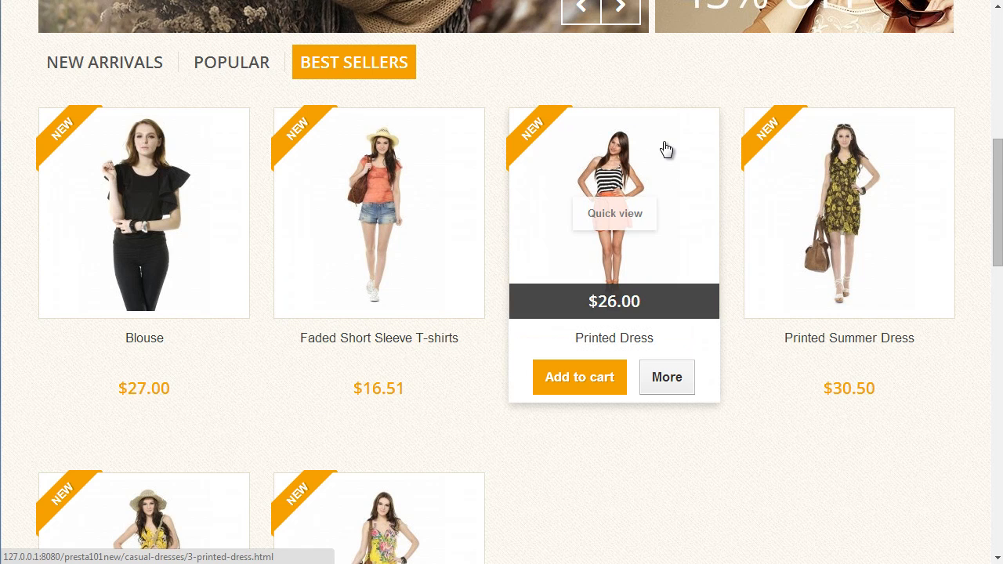
{"action": "left_click", "coordinate": [251, 65]}
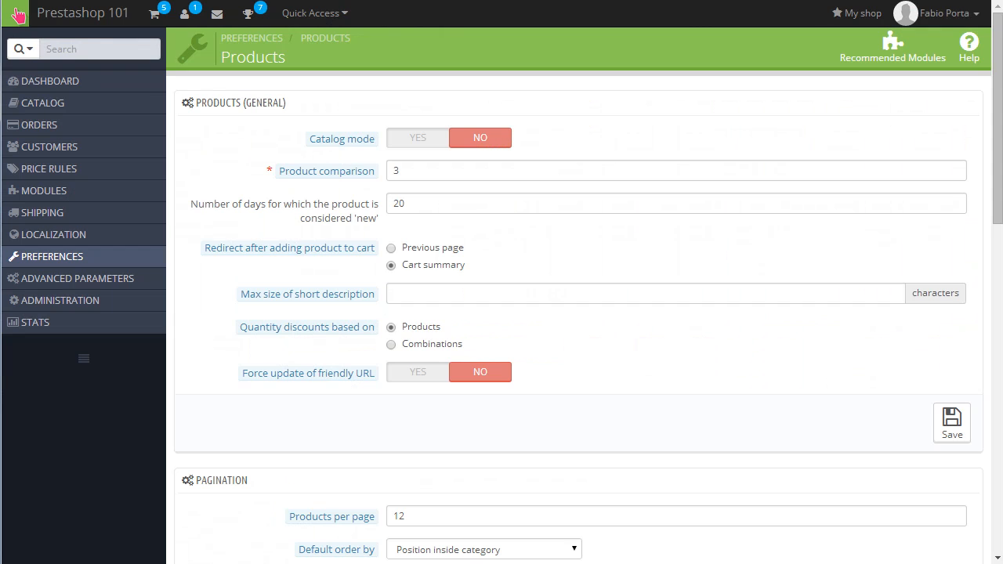
Step: Open the Blouse product for editing from the back office catalog's product list
{"action": "mouse_move", "coordinate": [125, 101]}
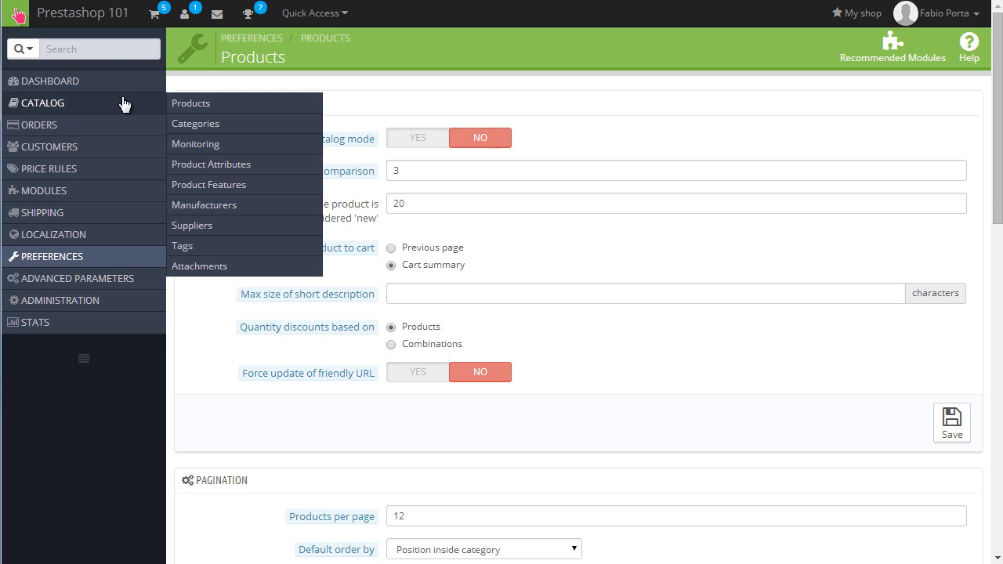
{"action": "left_click", "coordinate": [189, 103]}
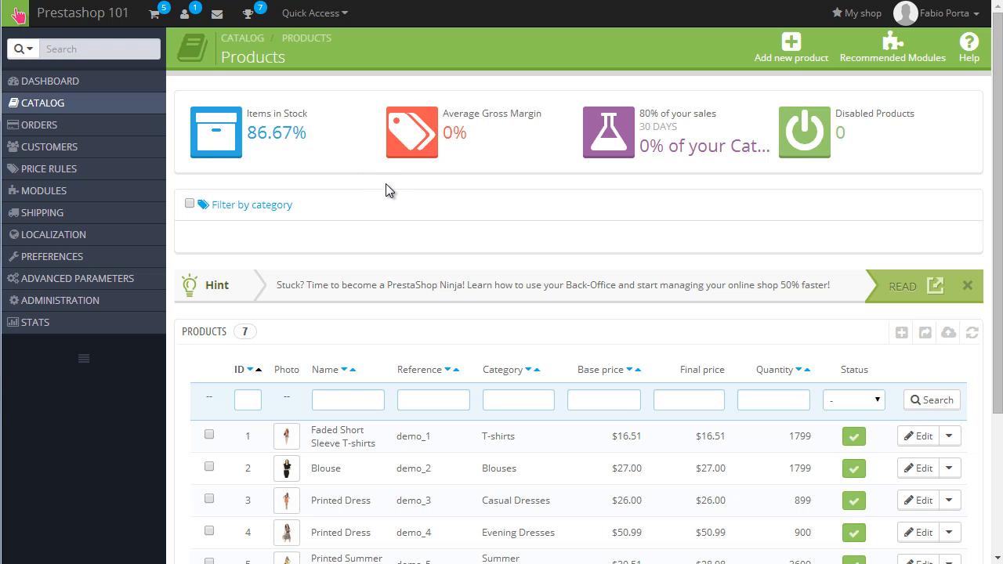
{"action": "scroll", "coordinate": [386, 190], "scroll_direction": "down", "scroll_amount": 3}
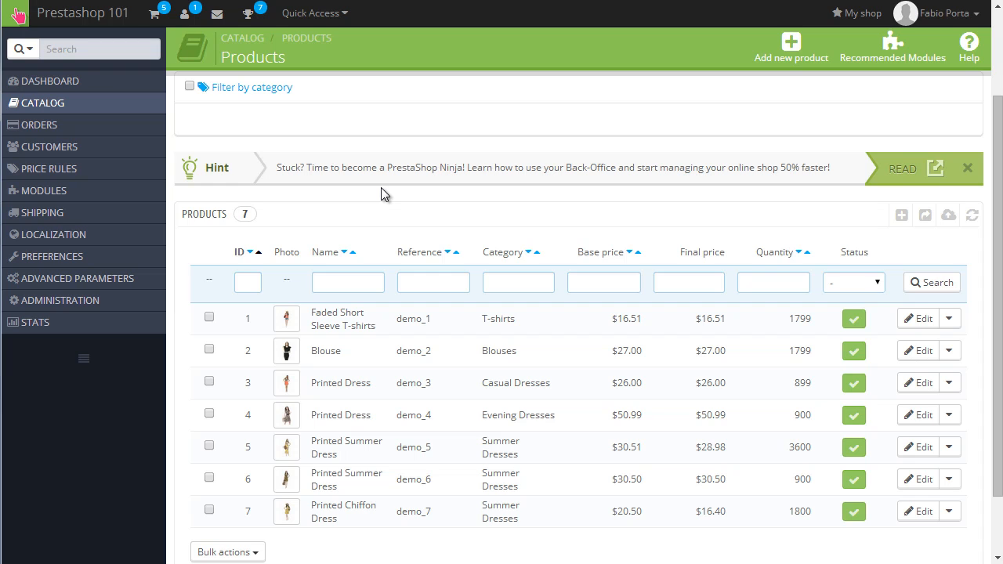
{"action": "scroll", "coordinate": [382, 194], "scroll_direction": "down", "scroll_amount": 1}
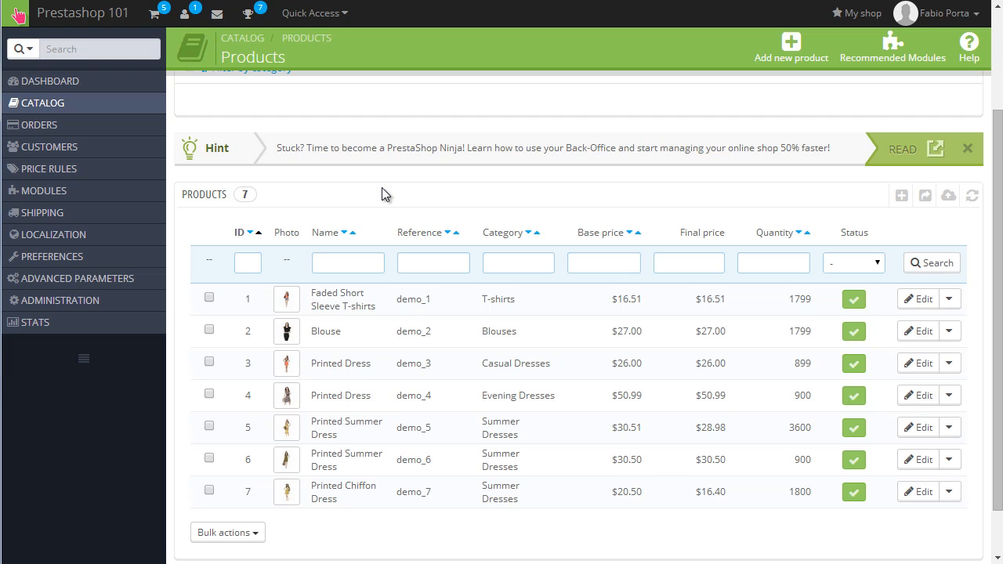
{"action": "left_click", "coordinate": [319, 339]}
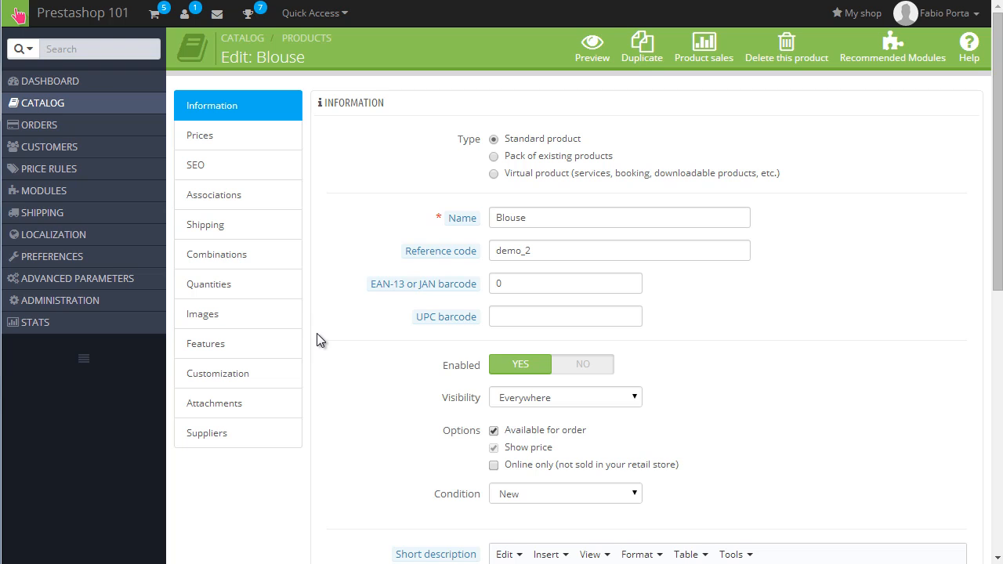
Step: Add the Home category to the Blouse's associated categories and save the product while staying on its edit page
{"action": "left_click", "coordinate": [237, 199]}
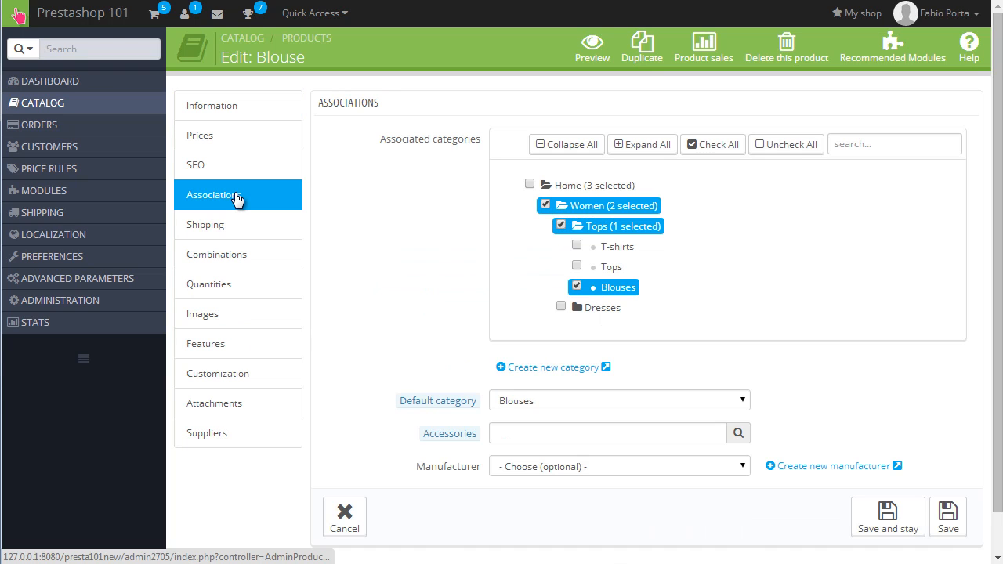
{"action": "left_click", "coordinate": [530, 188]}
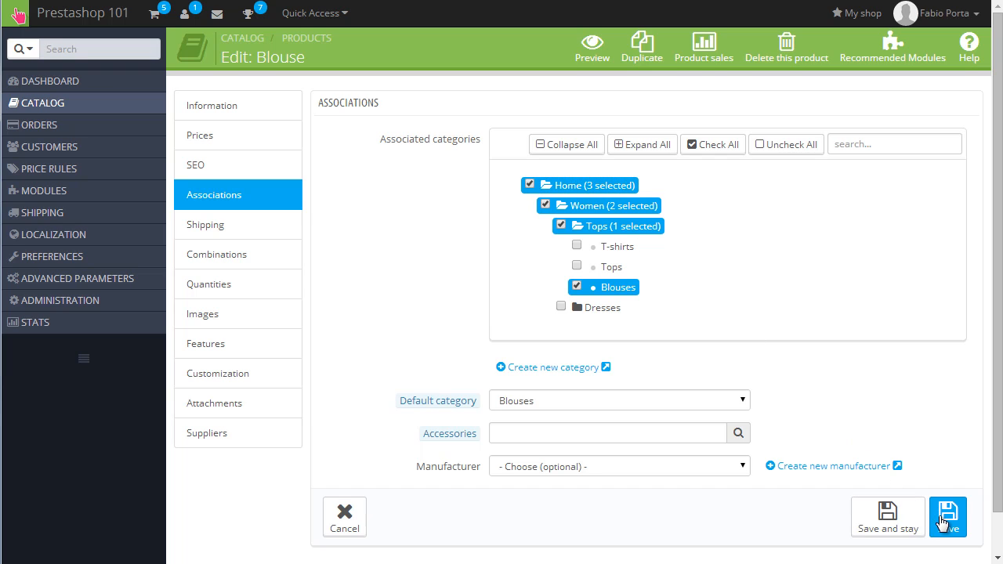
{"action": "left_click", "coordinate": [913, 521]}
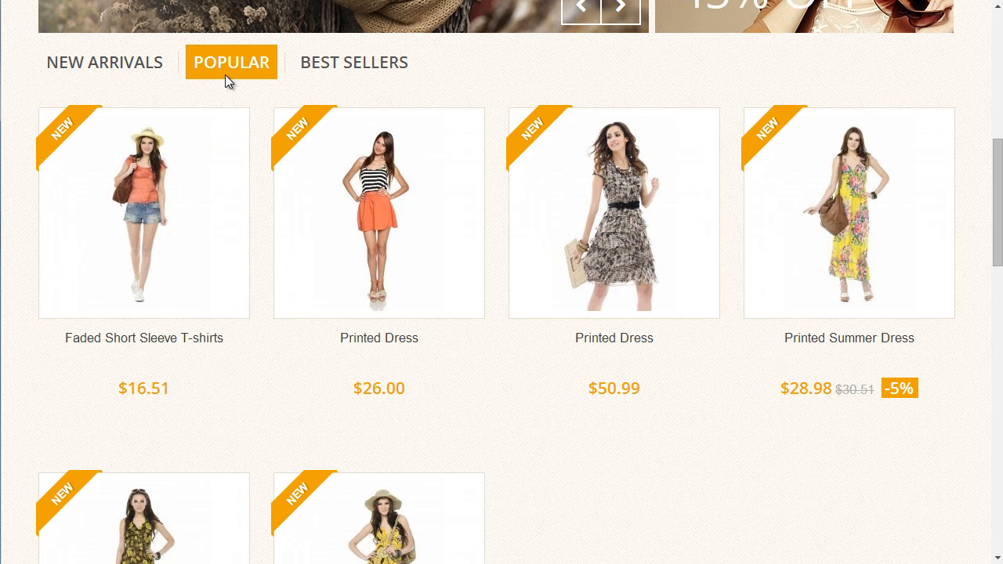
Step: Check the storefront's Popular product list for the Blouse
{"action": "left_click", "coordinate": [355, 228]}
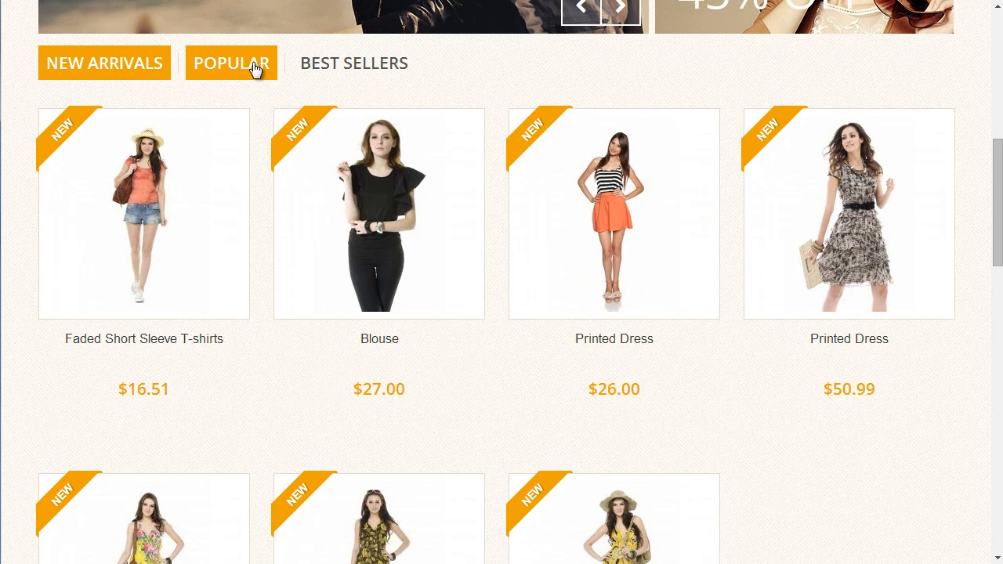
{"action": "left_click", "coordinate": [253, 66]}
{"action": "scroll", "coordinate": [414, 183], "scroll_direction": "down", "scroll_amount": 3}
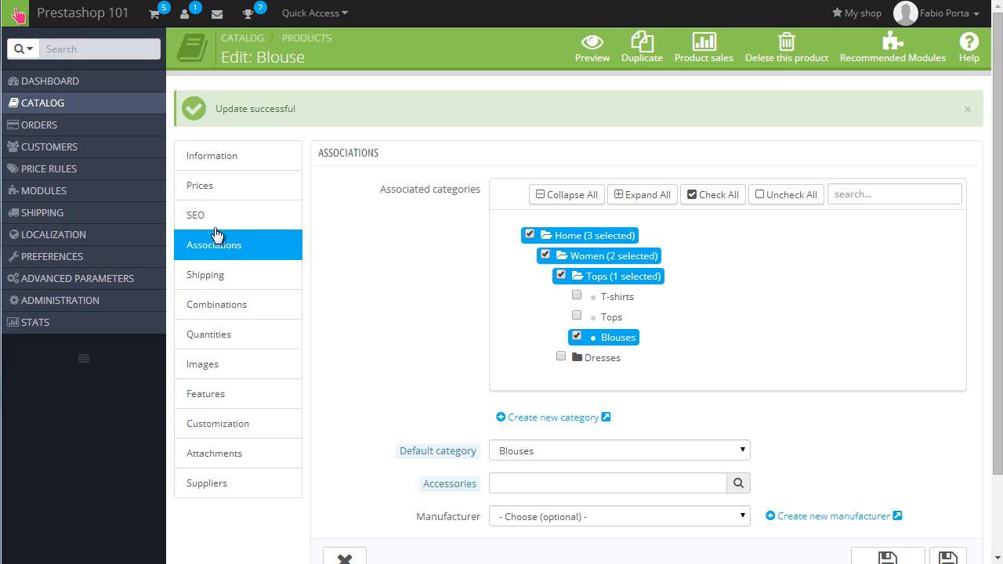
Step: Browse the back office catalog categories from Women into its Tops subcategory, and look over the storefront home page
{"action": "mouse_move", "coordinate": [110, 102]}
{"action": "left_click", "coordinate": [194, 125]}
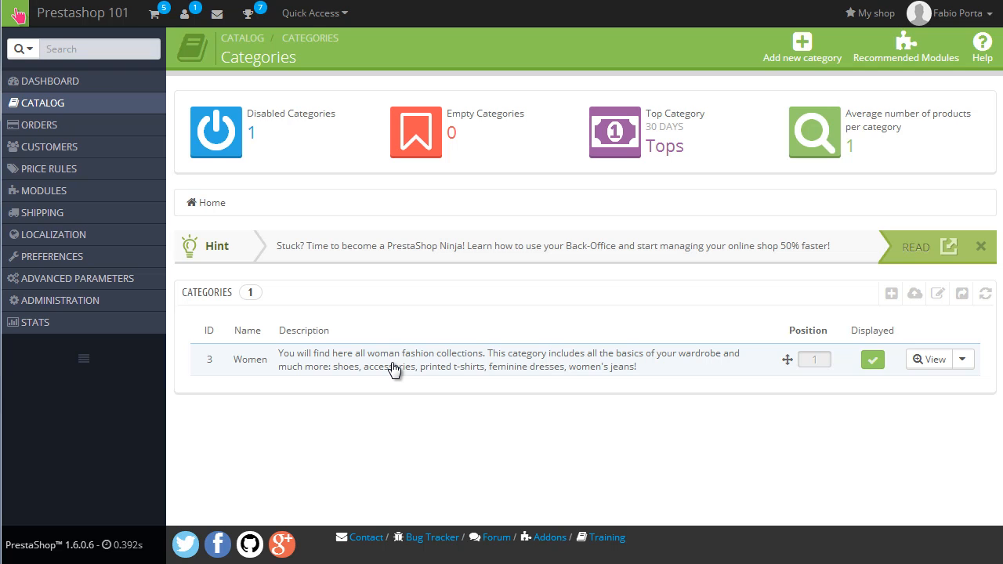
{"action": "left_click", "coordinate": [366, 361]}
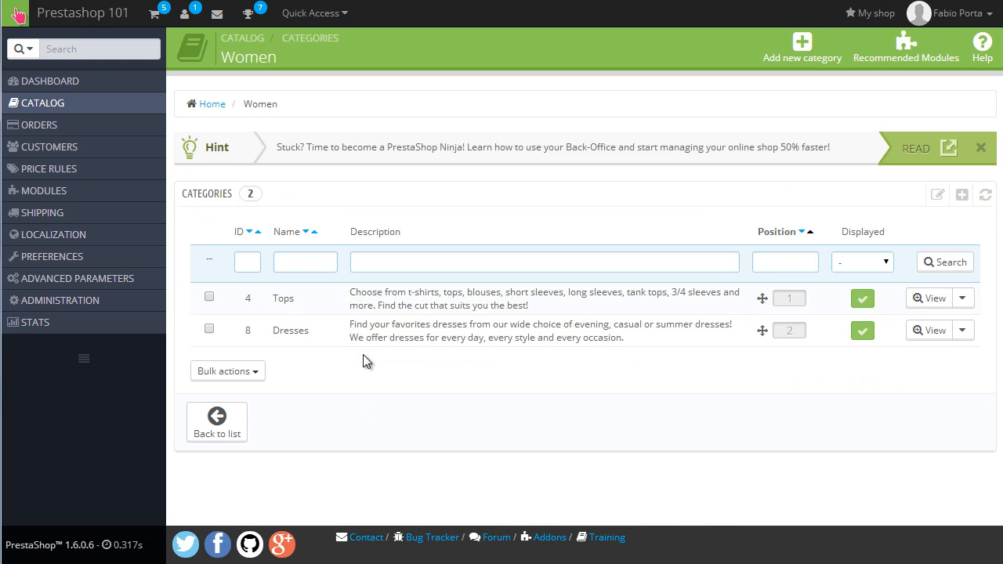
{"action": "left_click", "coordinate": [396, 308]}
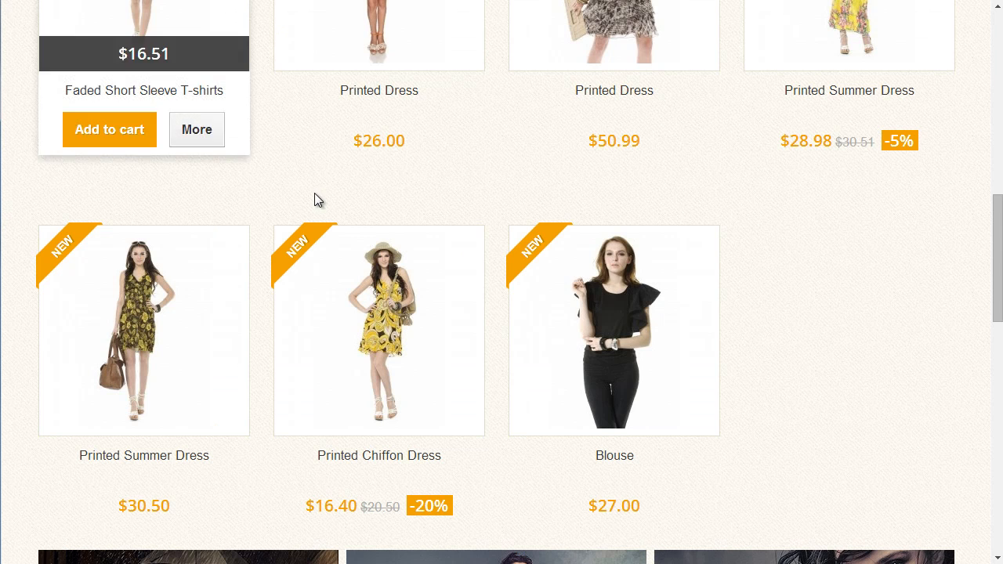
{"action": "scroll", "coordinate": [313, 200], "scroll_direction": "up", "scroll_amount": 10}
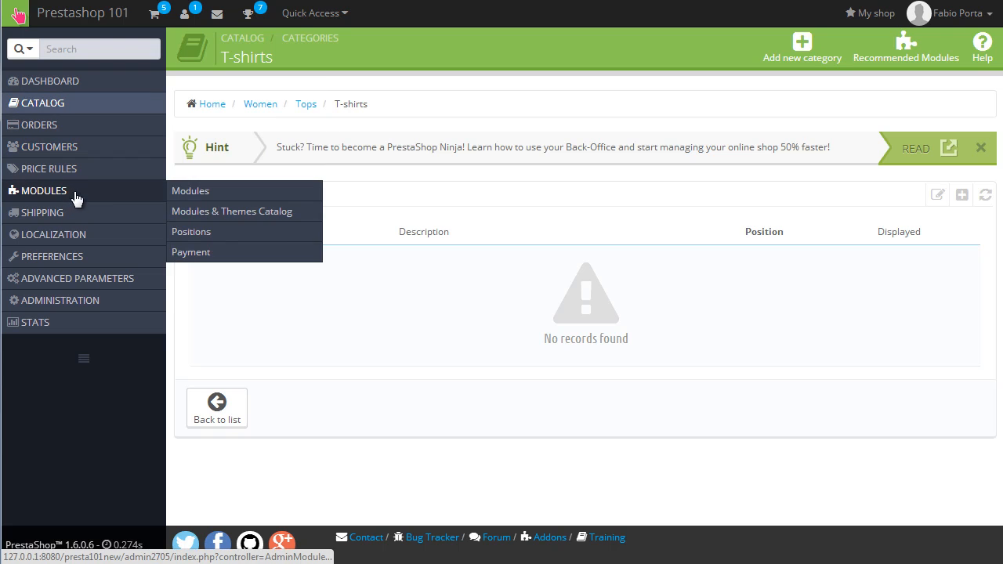
Step: Open the back office modules list and search it for "top hori"
{"action": "left_click", "coordinate": [205, 194]}
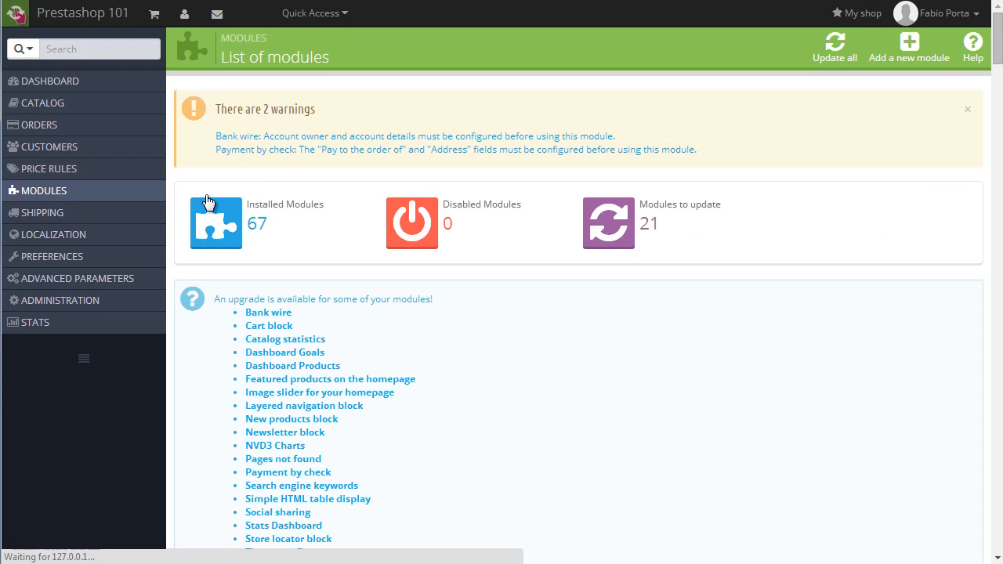
{"action": "scroll", "coordinate": [218, 202], "scroll_direction": "down", "scroll_amount": 3}
{"action": "scroll", "coordinate": [218, 202], "scroll_direction": "down", "scroll_amount": 3}
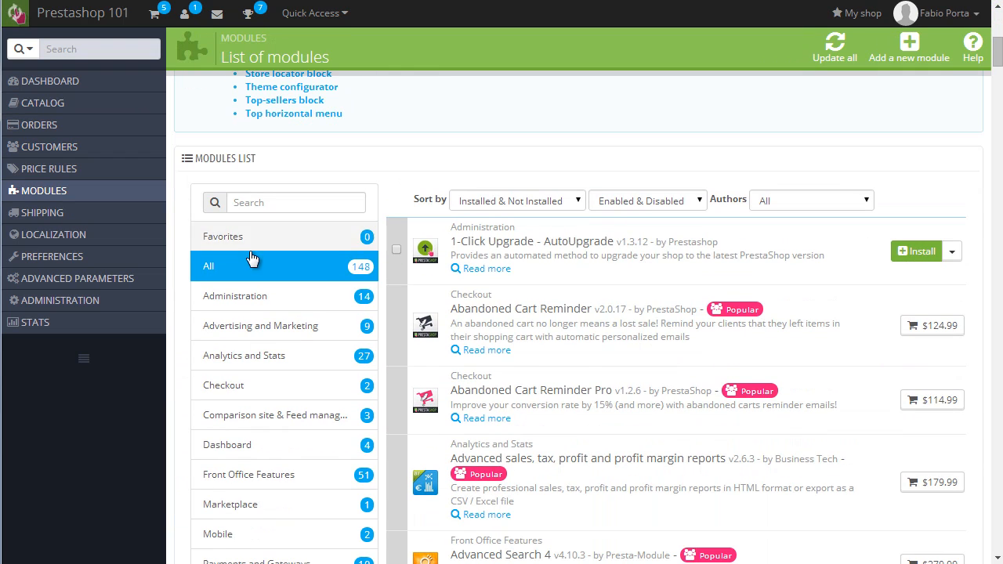
{"action": "left_click", "coordinate": [273, 201]}
{"action": "type", "text": "top hori"}
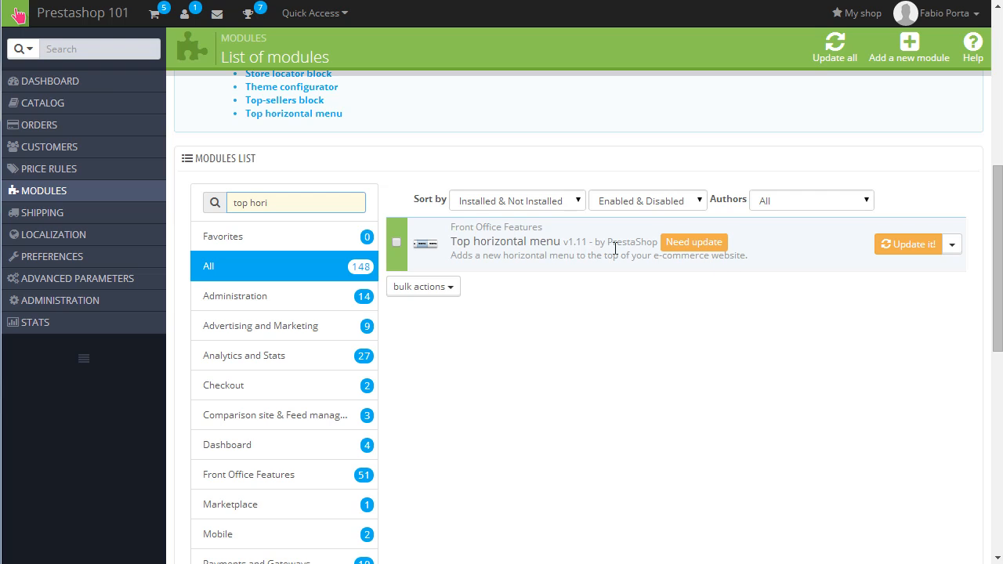
Step: Update the Top horizontal menu module and open its configuration
{"action": "left_click", "coordinate": [902, 248]}
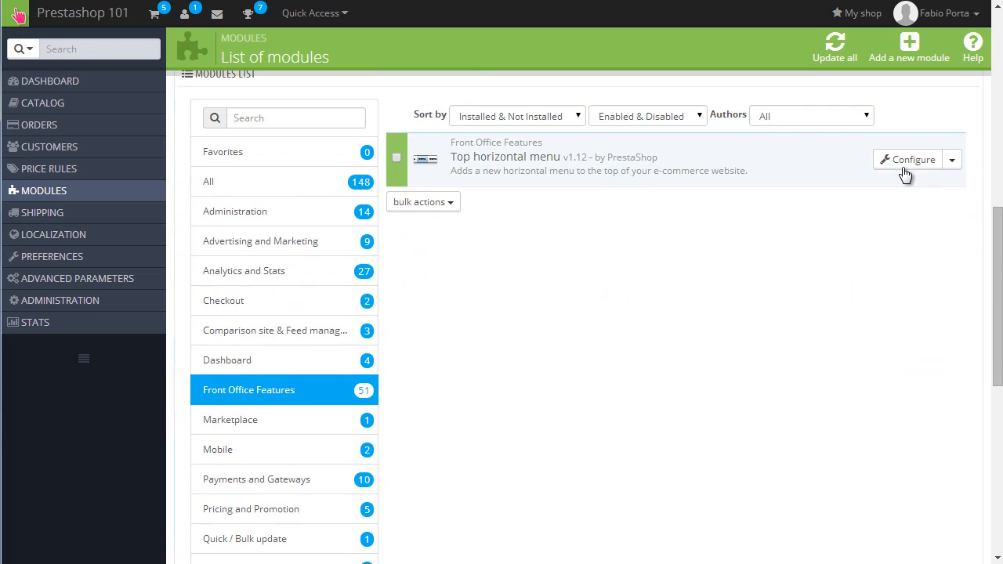
{"action": "left_click", "coordinate": [906, 173]}
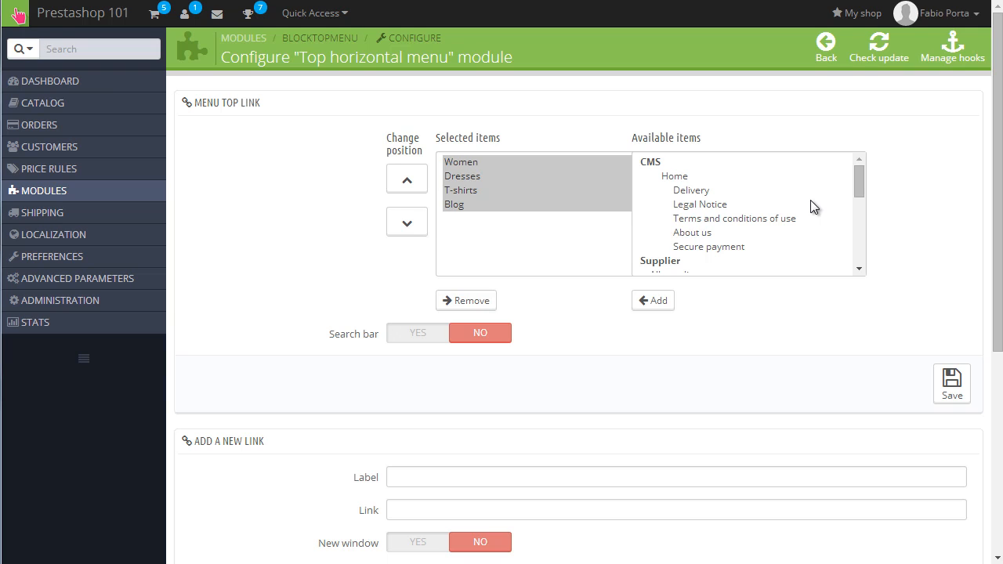
Step: Add the Blouses (Prestashop 101) category to the selected items of the top menu
{"action": "scroll", "coordinate": [677, 380], "scroll_direction": "down", "scroll_amount": 1}
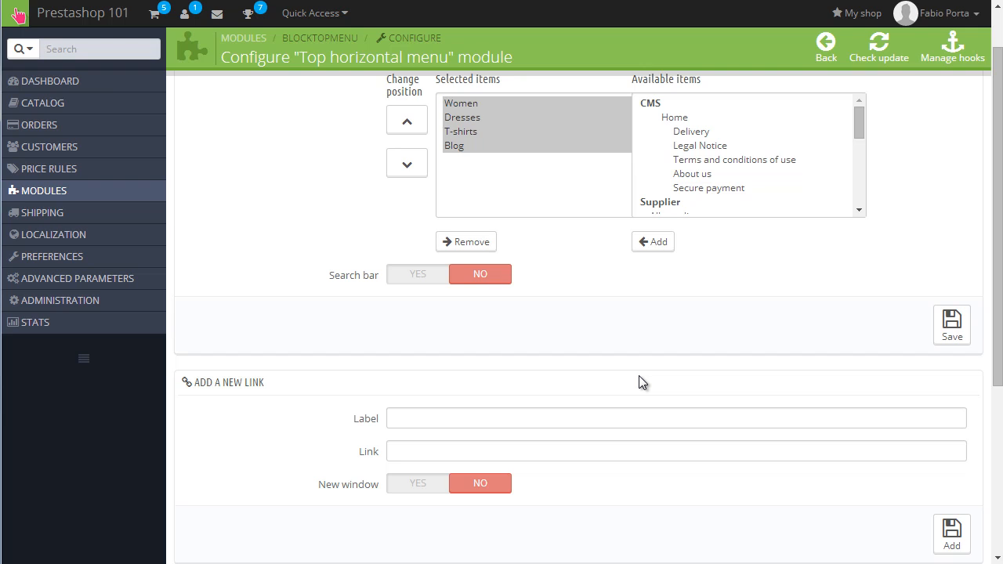
{"action": "scroll", "coordinate": [554, 385], "scroll_direction": "down", "scroll_amount": 1}
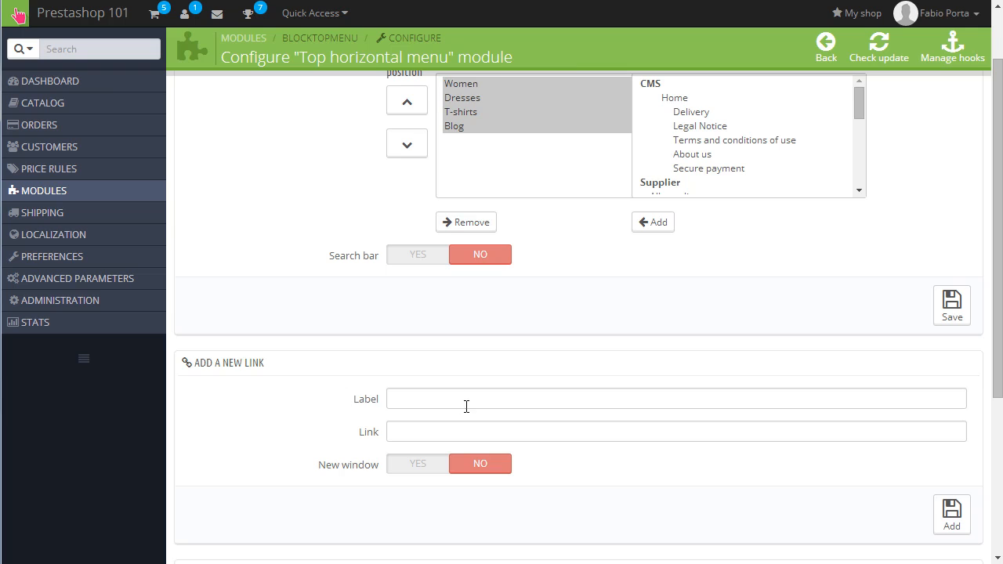
{"action": "scroll", "coordinate": [643, 419], "scroll_direction": "down", "scroll_amount": 2}
{"action": "scroll", "coordinate": [761, 408], "scroll_direction": "up", "scroll_amount": 2}
{"action": "scroll", "coordinate": [761, 415], "scroll_direction": "up", "scroll_amount": 2}
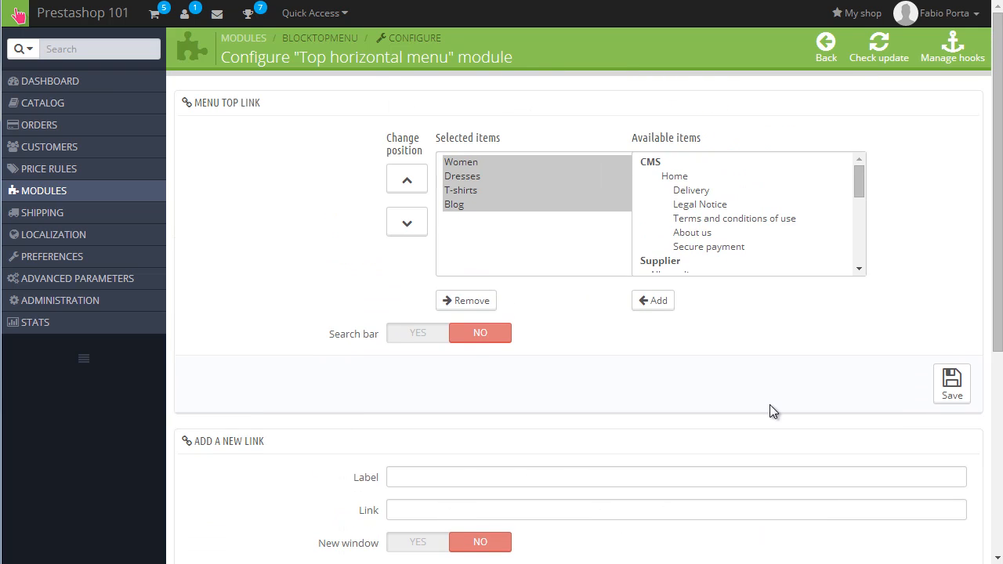
{"action": "scroll", "coordinate": [764, 197], "scroll_direction": "down", "scroll_amount": 6}
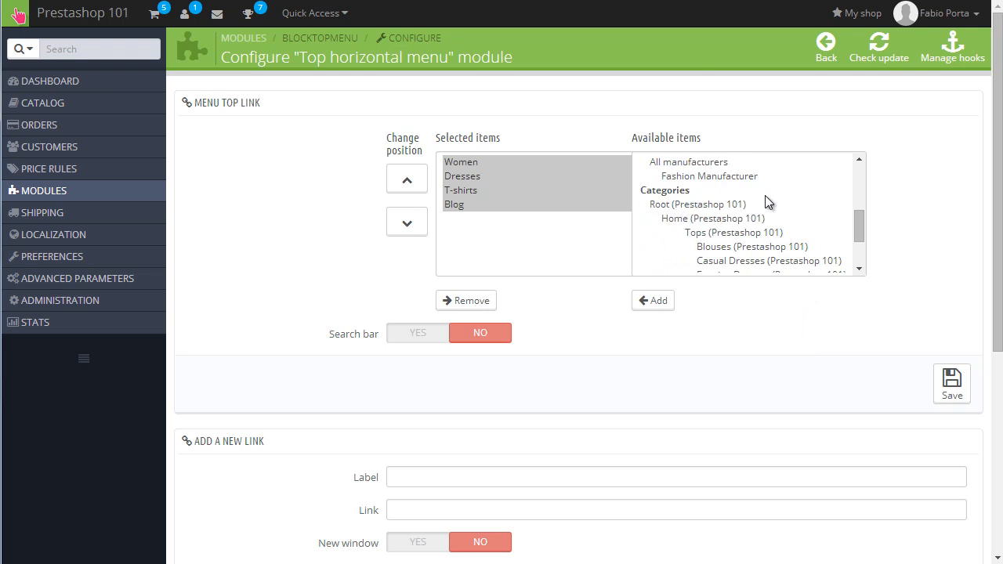
{"action": "left_click", "coordinate": [762, 220]}
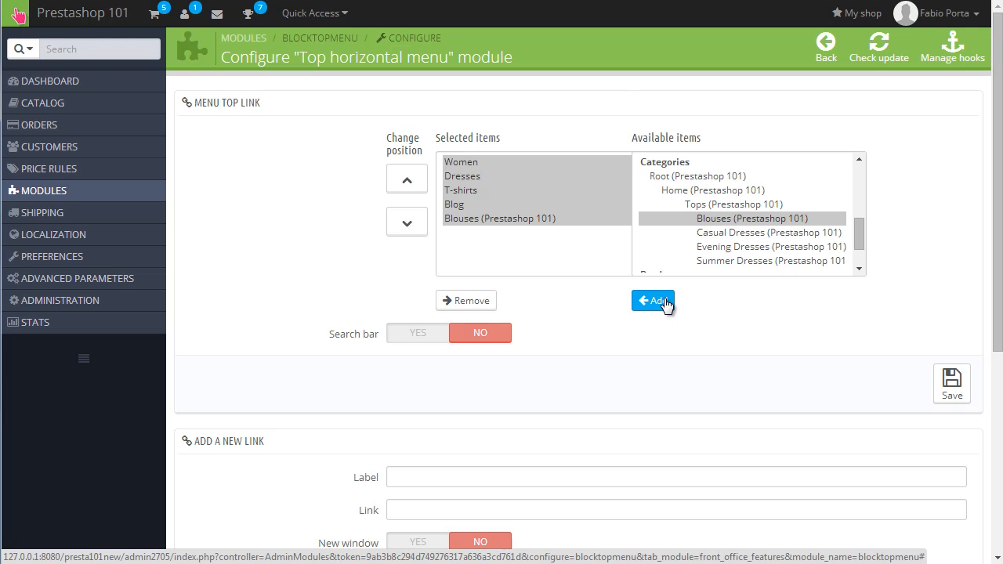
Step: Save the top menu settings and reload the storefront home page to check the menu bar and the Women submenu
{"action": "left_click", "coordinate": [950, 379]}
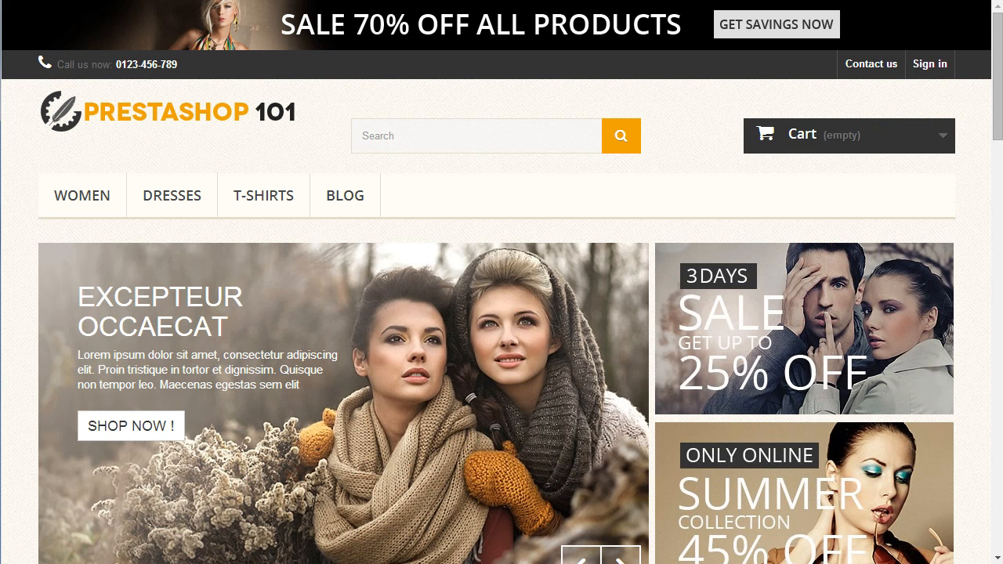
{"action": "key", "text": "F5"}
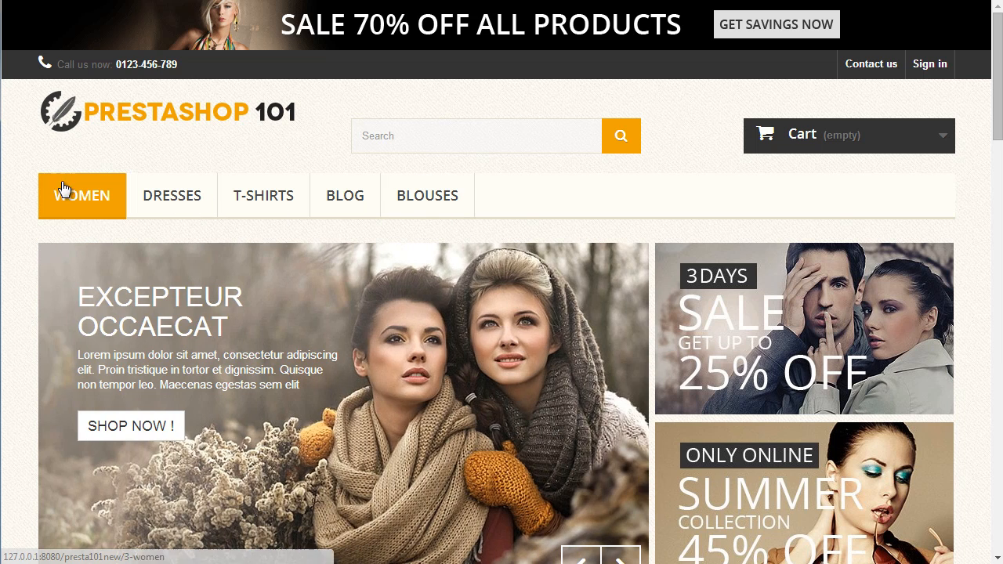
{"action": "mouse_move", "coordinate": [69, 196]}
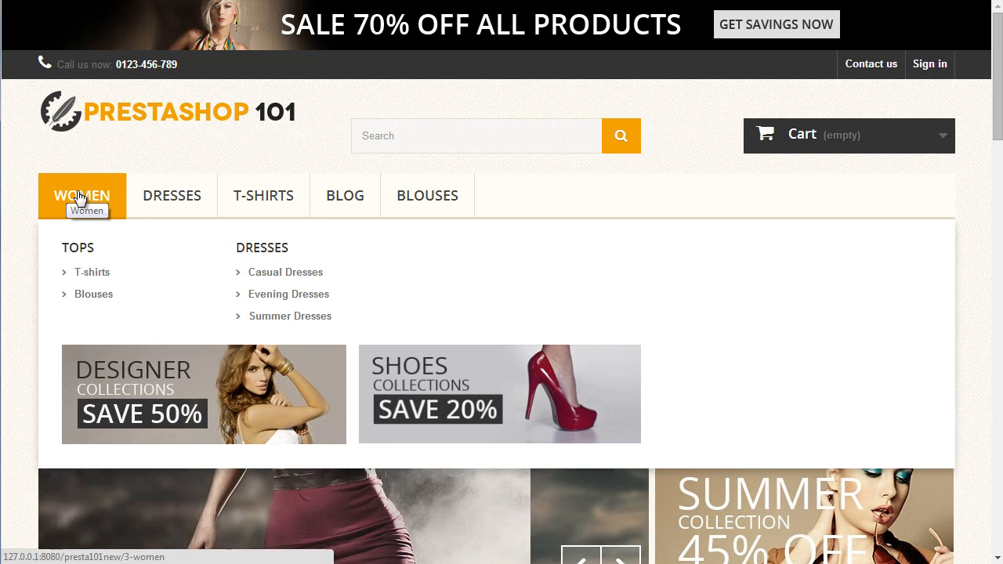
Step: Look over the product listing on the storefront home page, down to the discounted Printed Summer Dress
{"action": "scroll", "coordinate": [944, 368], "scroll_direction": "down", "scroll_amount": 10}
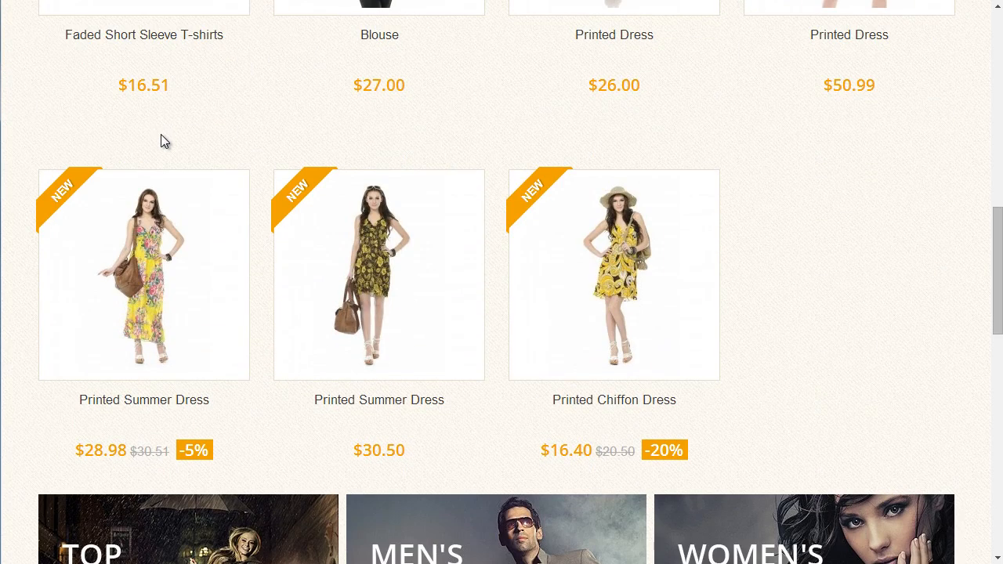
{"action": "mouse_move", "coordinate": [157, 243]}
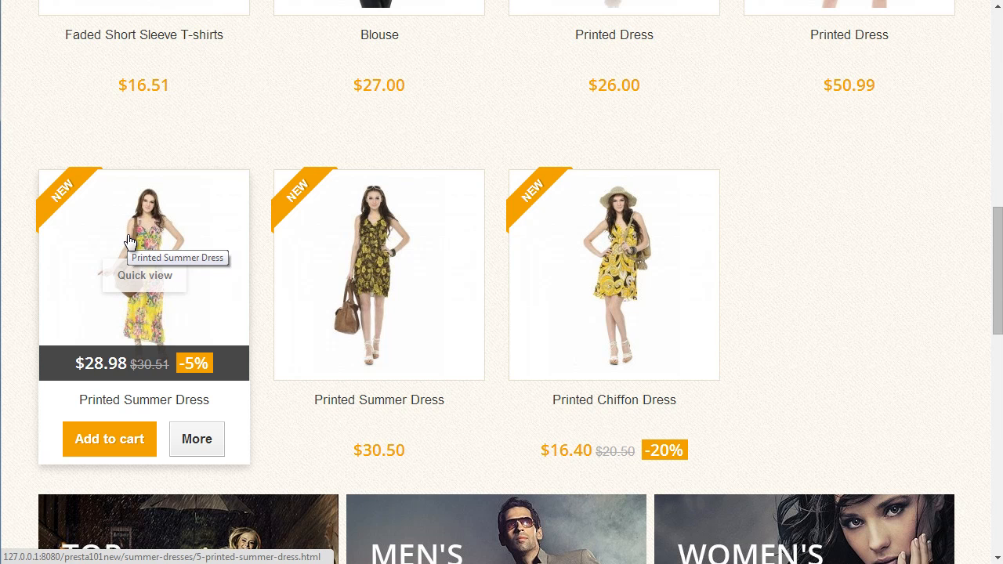
{"action": "left_click", "coordinate": [130, 241]}
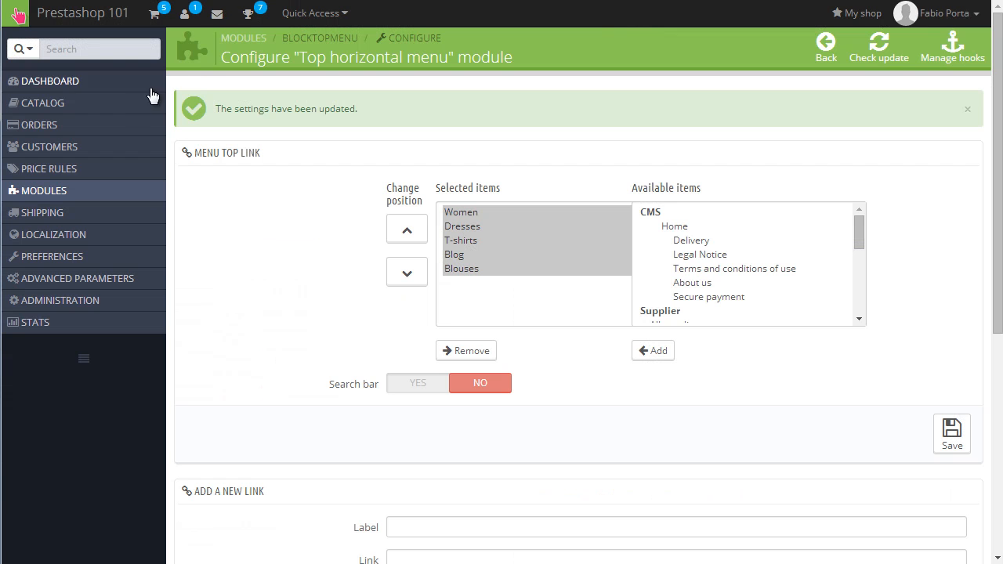
Step: Open the back office product list and filter it by the name "summer"
{"action": "mouse_move", "coordinate": [132, 106]}
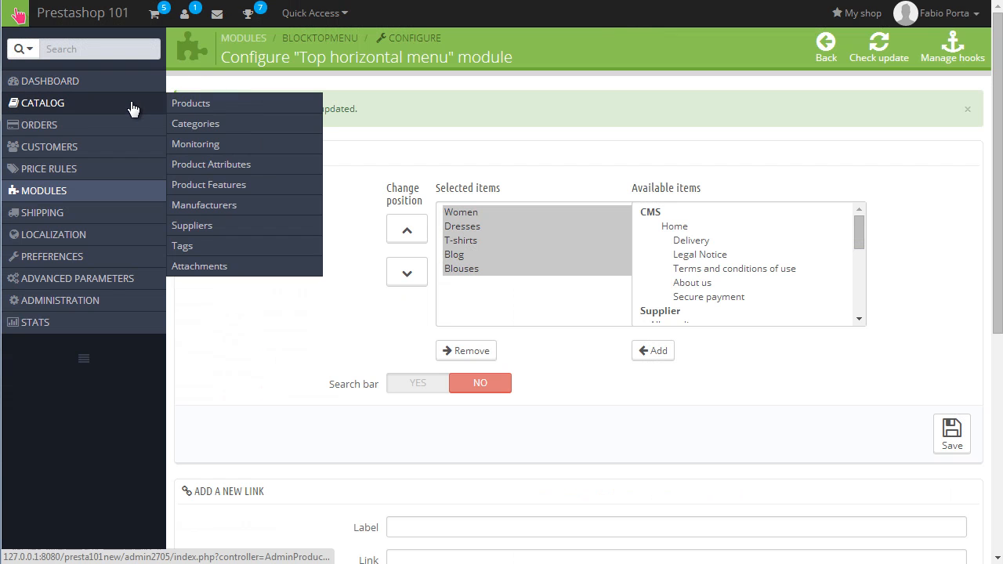
{"action": "left_click", "coordinate": [182, 108]}
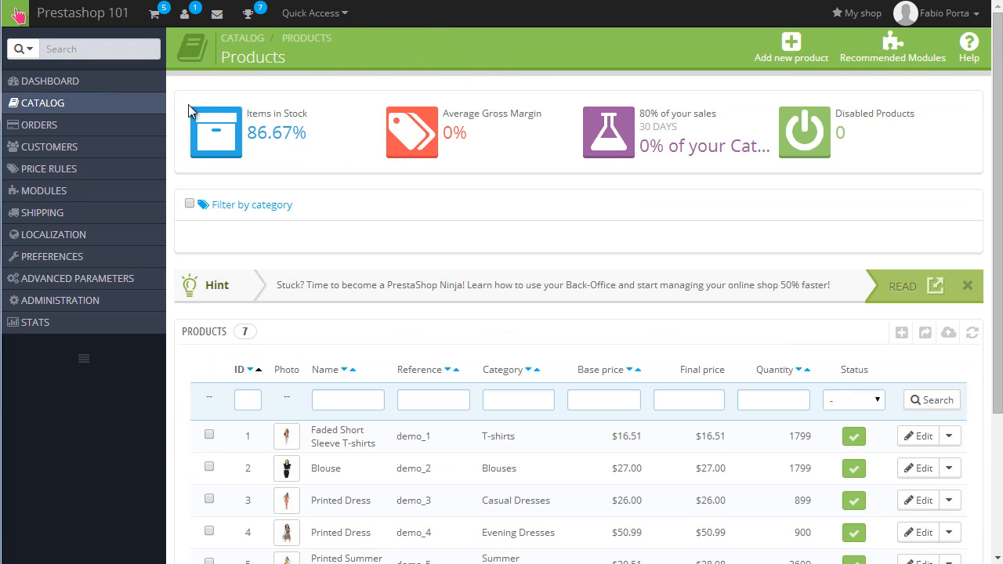
{"action": "scroll", "coordinate": [457, 217], "scroll_direction": "down", "scroll_amount": 2}
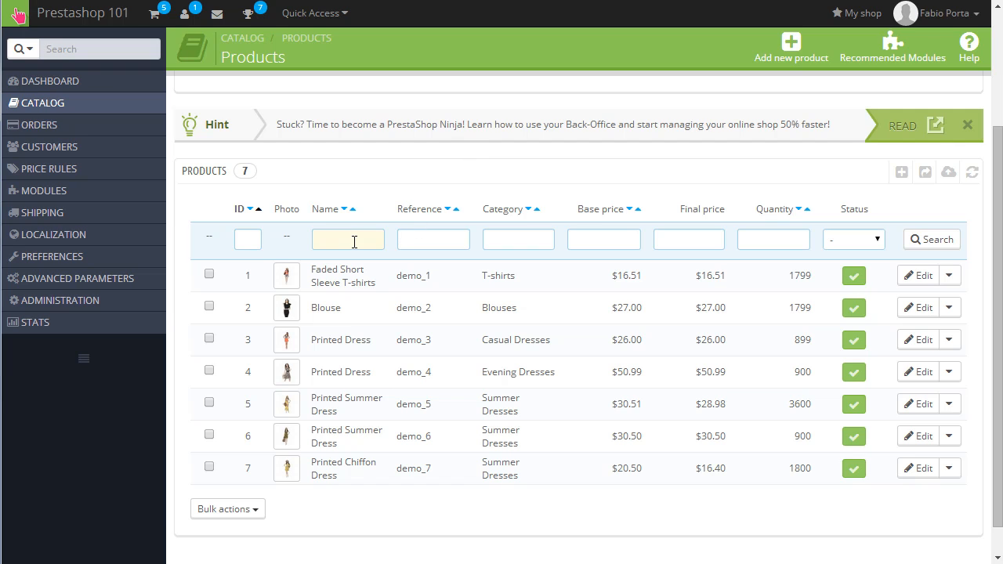
{"action": "type", "text": "summer"}
{"action": "key", "text": "Return"}
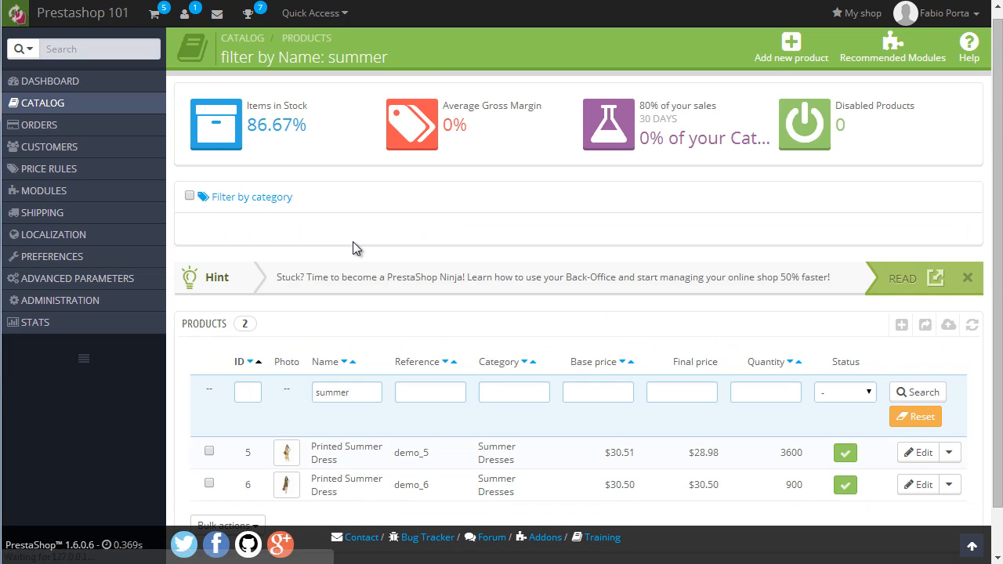
Step: Clear the name filter and filter the product list by the category "summer" instead
{"action": "scroll", "coordinate": [357, 353], "scroll_direction": "down", "scroll_amount": 2}
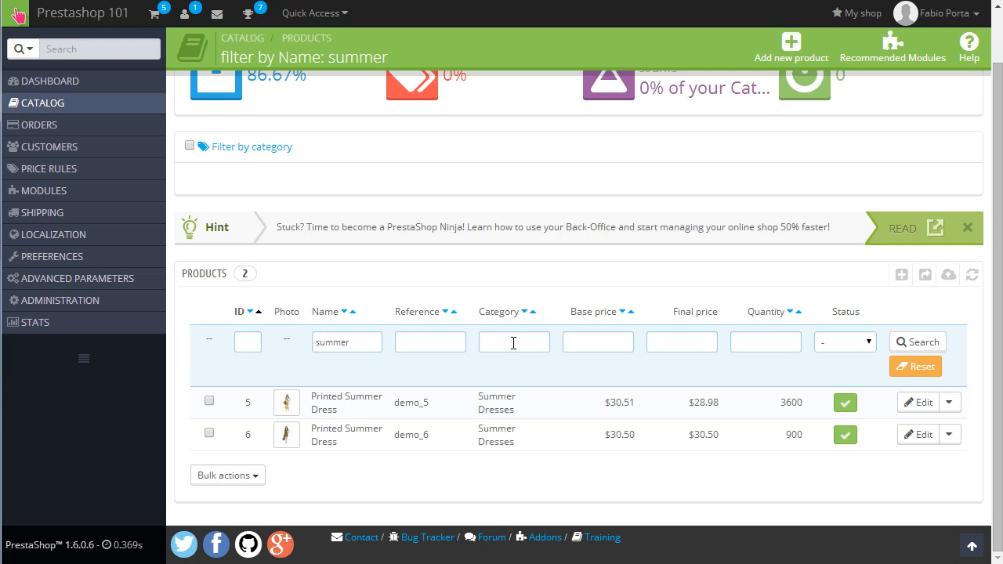
{"action": "double_click", "coordinate": [366, 342]}
{"action": "key", "text": "BackSpace"}
{"action": "left_click", "coordinate": [519, 340]}
{"action": "type", "text": "summer"}
{"action": "left_click", "coordinate": [917, 342]}
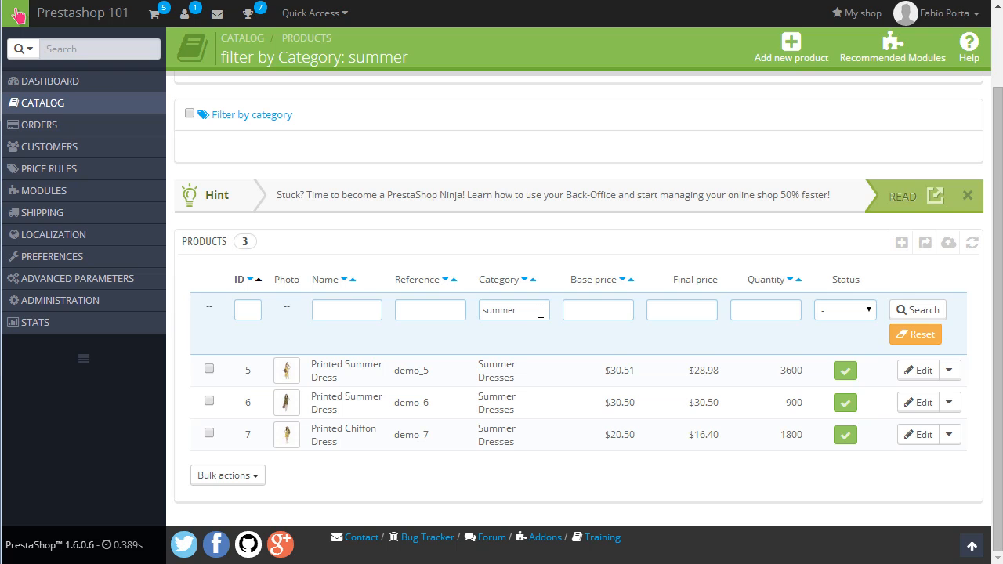
Step: Reset the product filter, search for products in the category "home", and reset the list again
{"action": "left_click_drag", "start_coordinate": [541, 311], "coordinate": [422, 311]}
{"action": "left_click", "coordinate": [909, 335]}
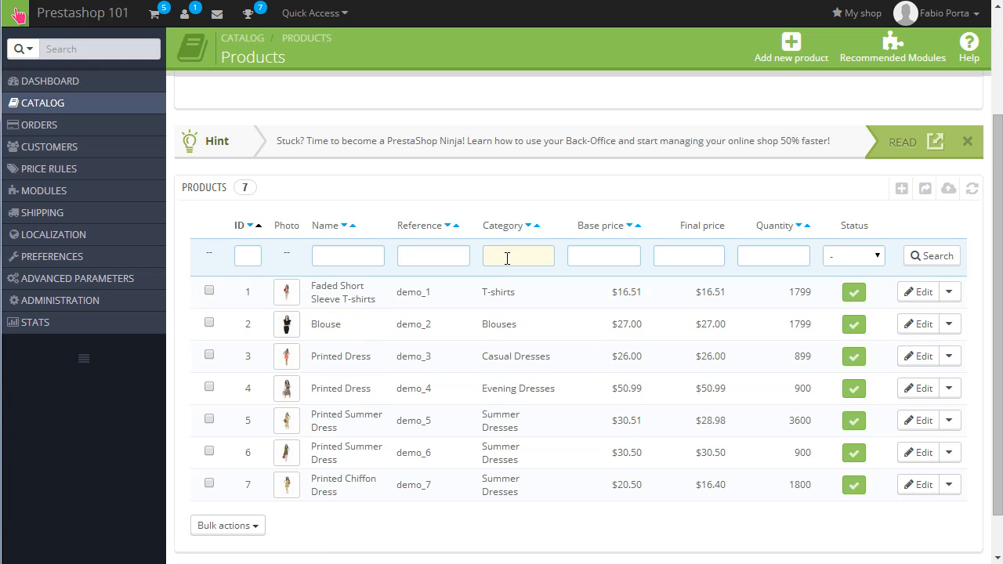
{"action": "type", "text": "home"}
{"action": "left_click", "coordinate": [953, 256]}
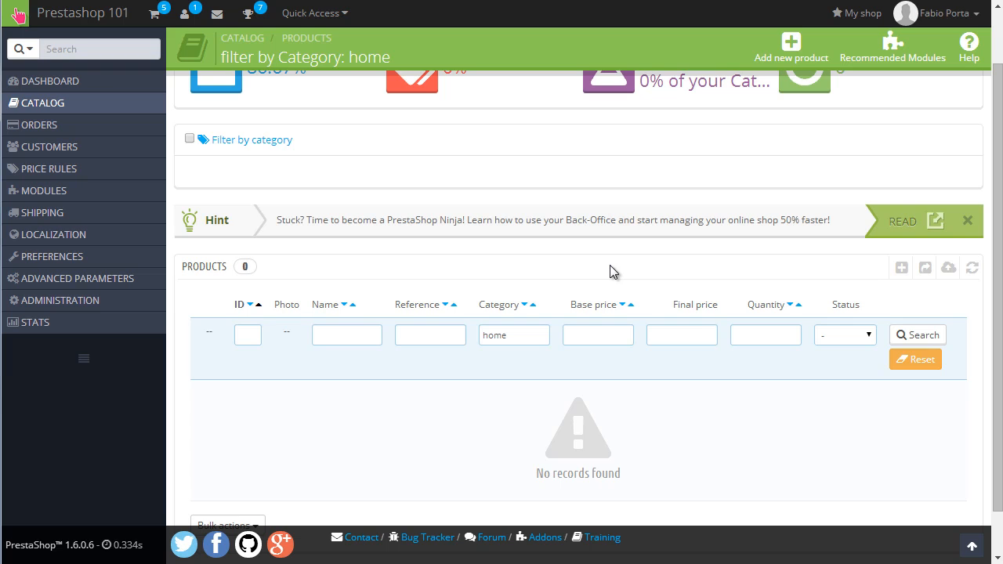
{"action": "left_click", "coordinate": [922, 362]}
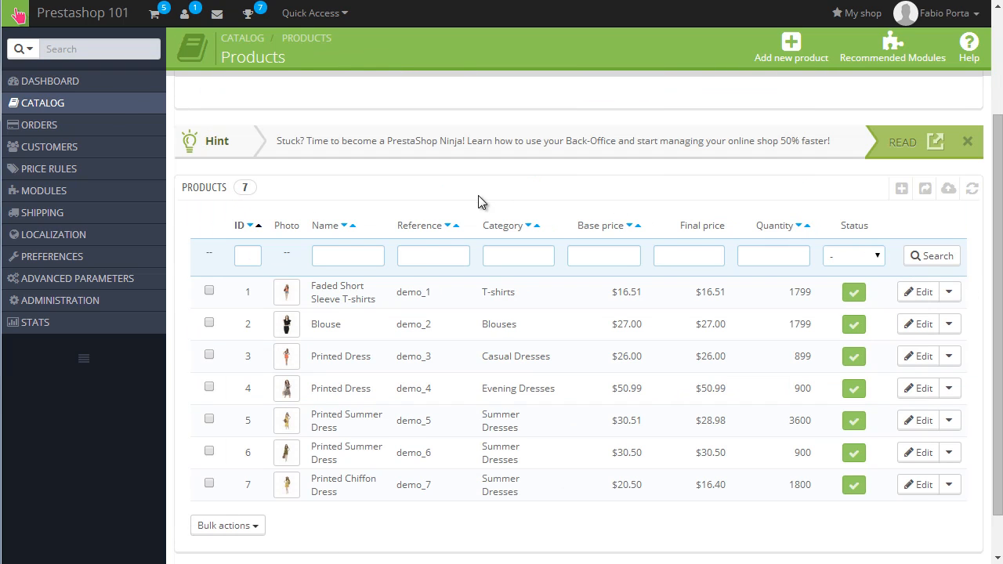
Step: Turn on filtering by category, expand the whole category tree, and try to filter the products by Summer Dresses
{"action": "scroll", "coordinate": [481, 202], "scroll_direction": "up", "scroll_amount": 2}
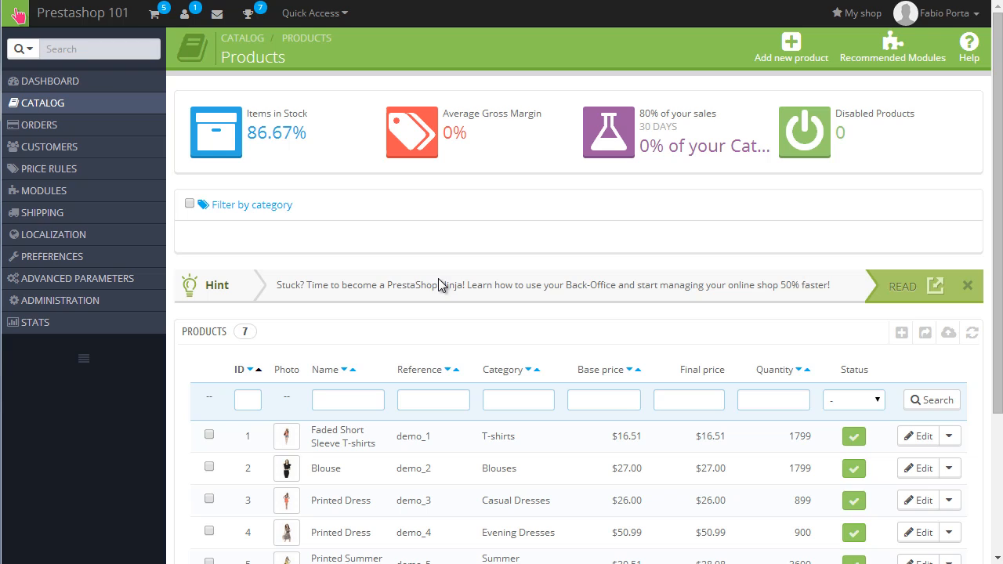
{"action": "left_click", "coordinate": [189, 204]}
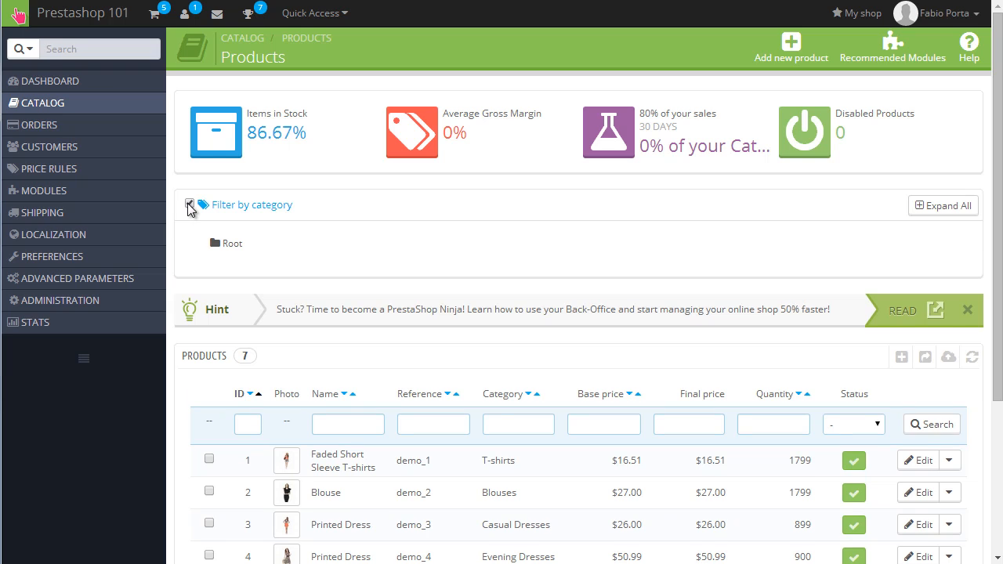
{"action": "left_click", "coordinate": [932, 210]}
{"action": "scroll", "coordinate": [709, 267], "scroll_direction": "down", "scroll_amount": 1}
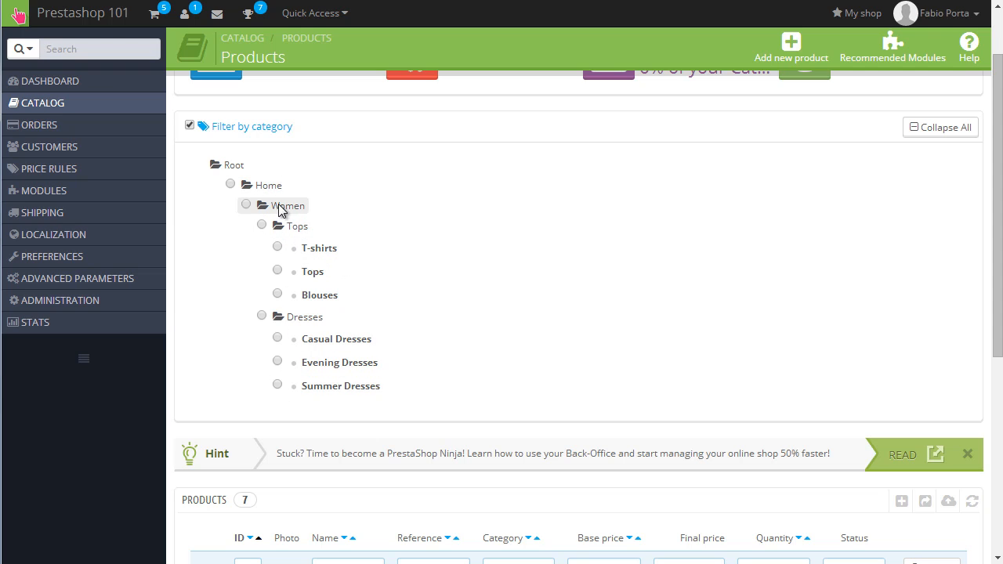
{"action": "left_click", "coordinate": [279, 385]}
{"action": "scroll", "coordinate": [502, 281], "scroll_direction": "down", "scroll_amount": 4}
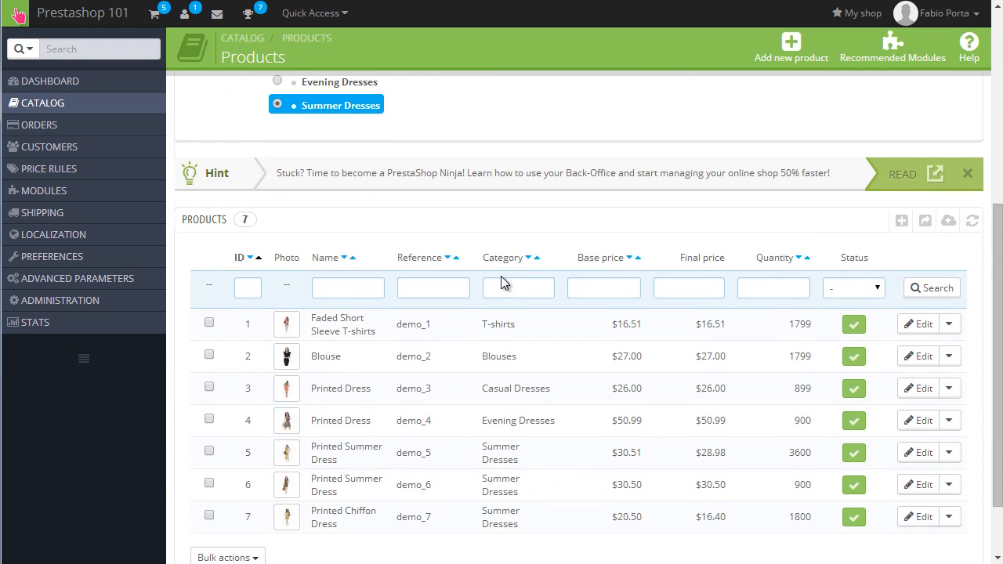
{"action": "scroll", "coordinate": [500, 276], "scroll_direction": "up", "scroll_amount": 4}
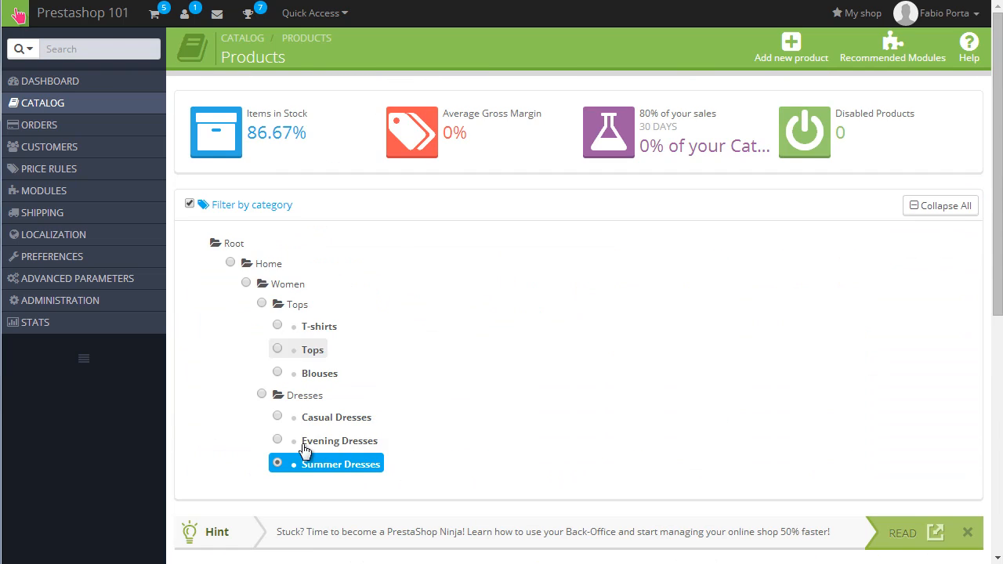
{"action": "left_click", "coordinate": [277, 440]}
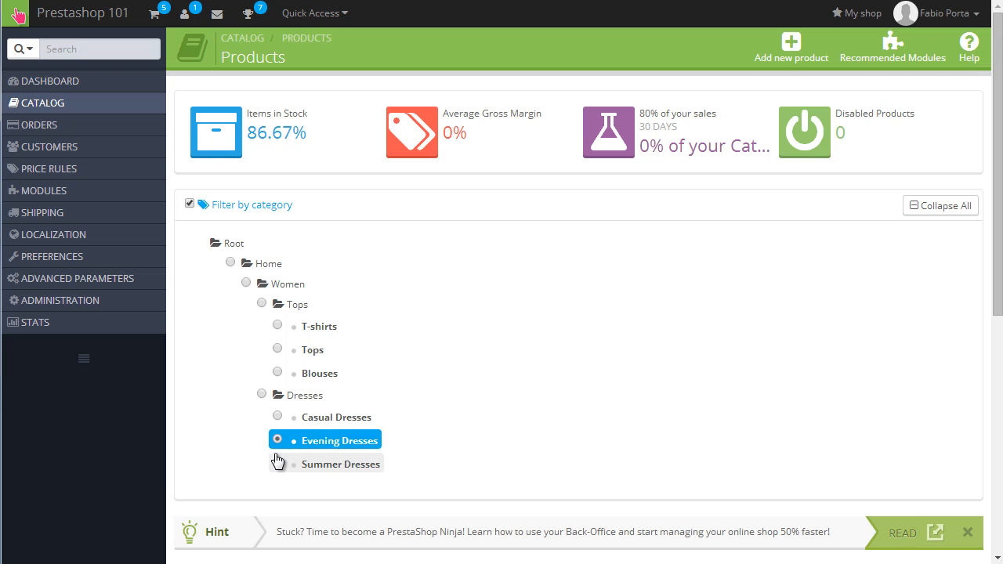
{"action": "left_click", "coordinate": [324, 466]}
{"action": "scroll", "coordinate": [582, 399], "scroll_direction": "down", "scroll_amount": 6}
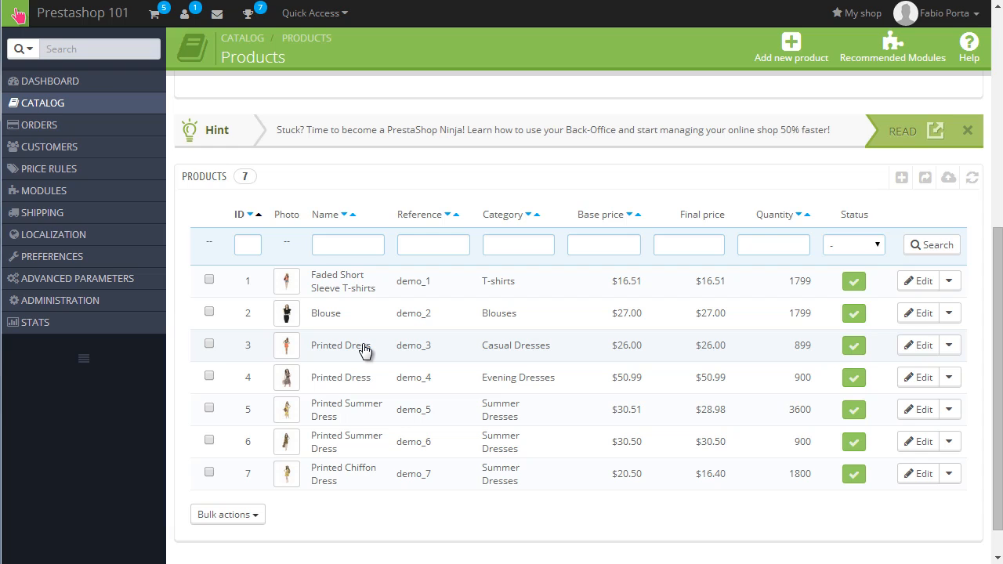
{"action": "scroll", "coordinate": [364, 351], "scroll_direction": "down", "scroll_amount": 1}
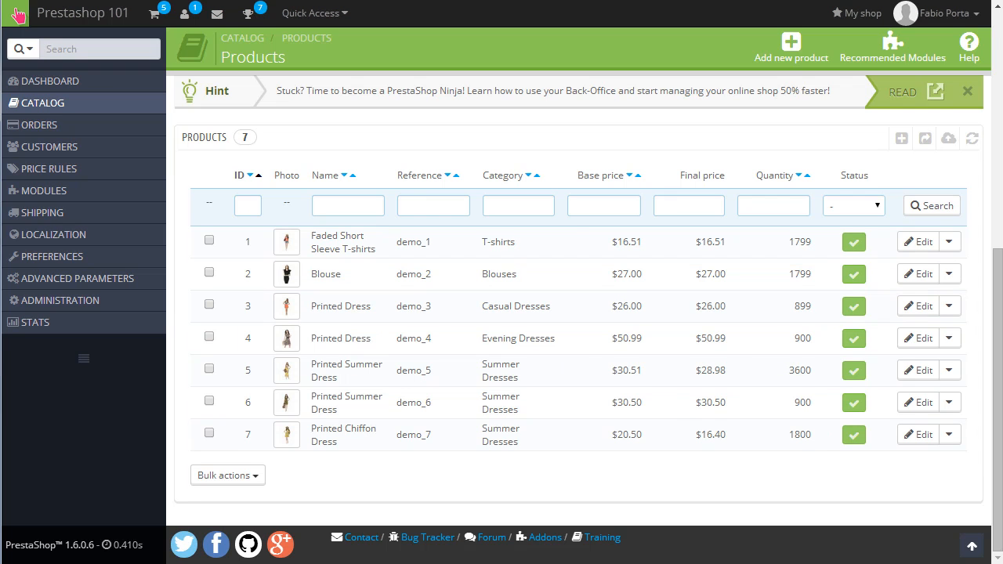
{"action": "key", "text": "F5"}
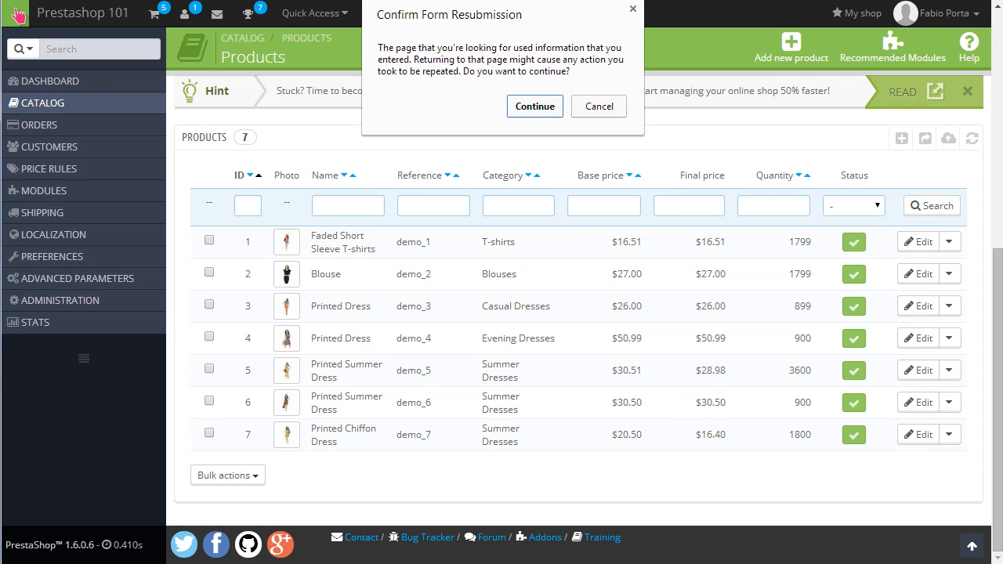
{"action": "left_click", "coordinate": [617, 110]}
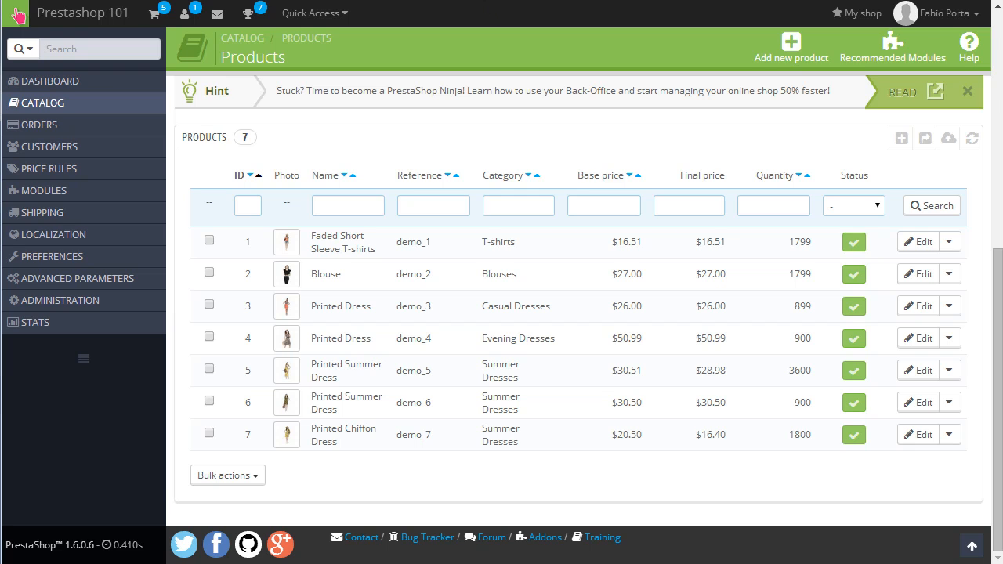
{"action": "mouse_move", "coordinate": [99, 103]}
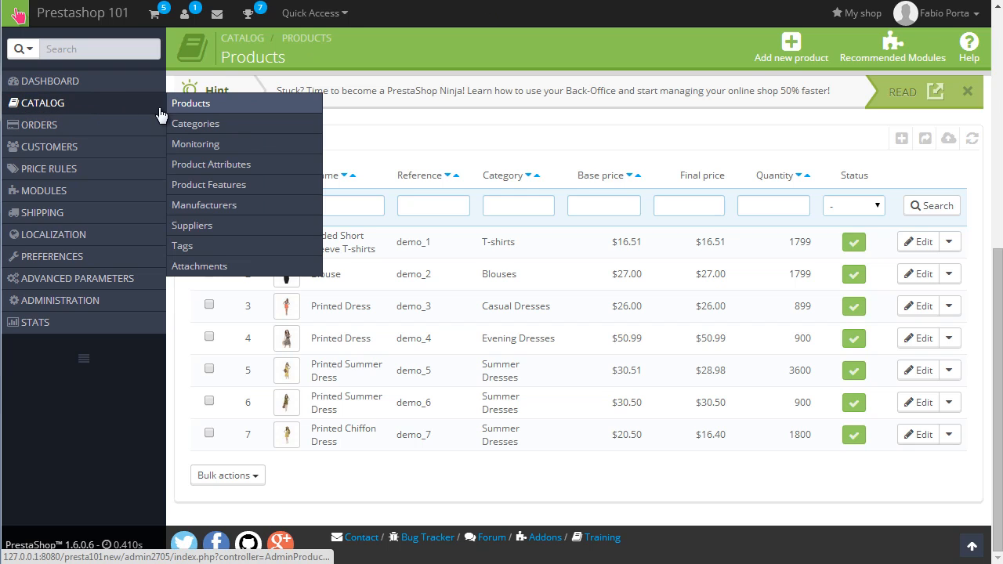
{"action": "left_click", "coordinate": [195, 129]}
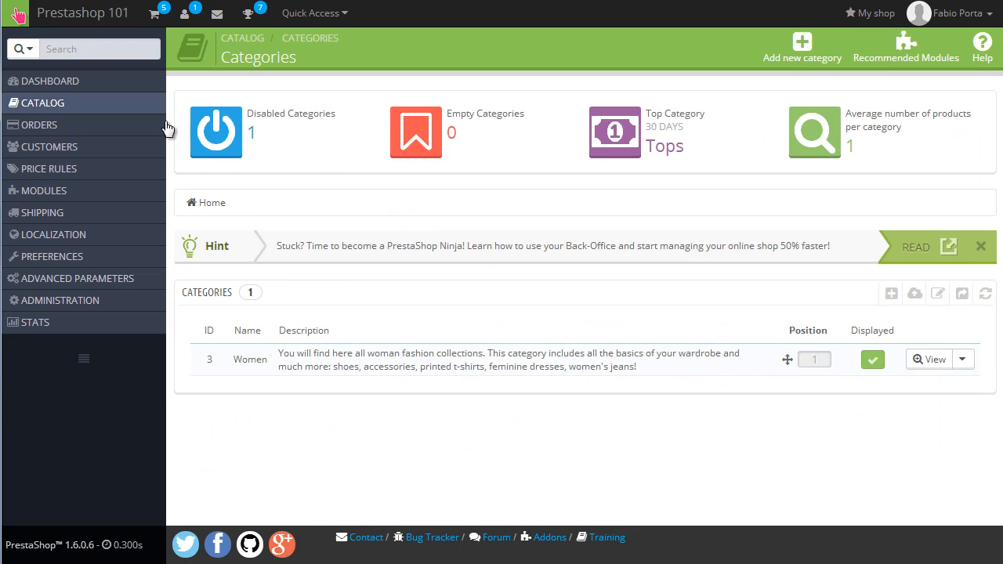
Step: Reopen the catalog product list, expand the category filter tree, and filter the products by Summer Dresses
{"action": "mouse_move", "coordinate": [117, 105]}
{"action": "left_click", "coordinate": [214, 106]}
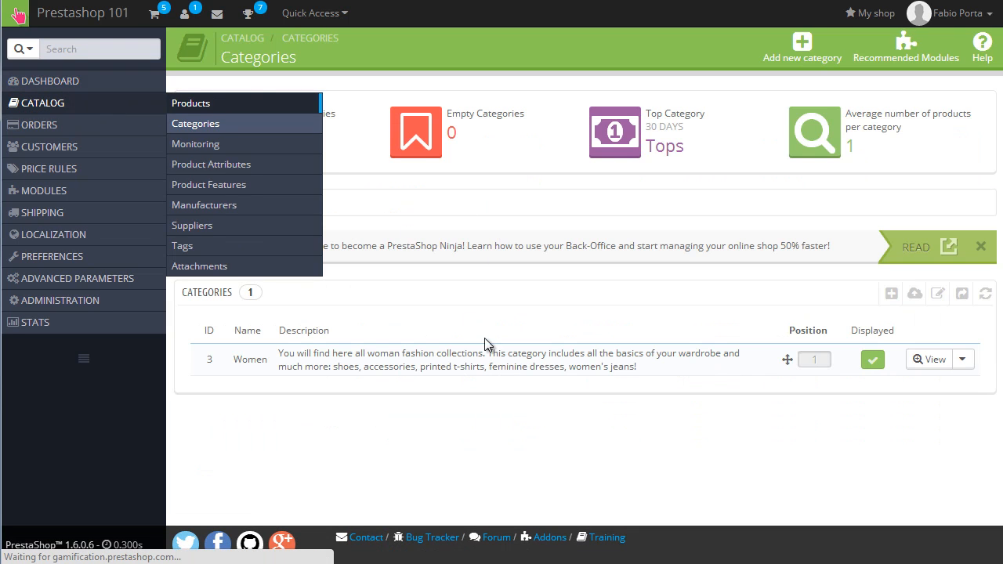
{"action": "left_click", "coordinate": [248, 206]}
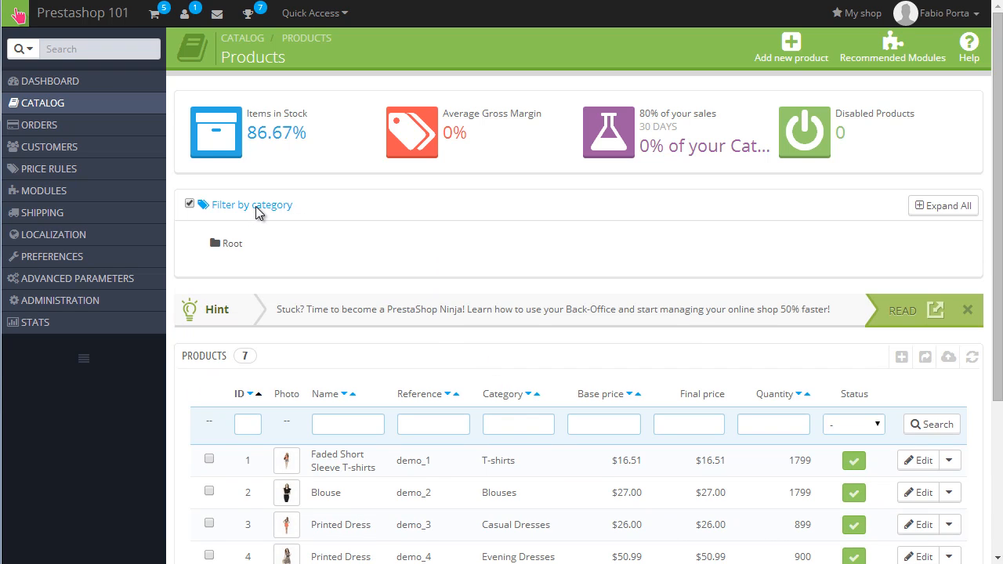
{"action": "left_click", "coordinate": [964, 205]}
{"action": "scroll", "coordinate": [387, 309], "scroll_direction": "down", "scroll_amount": 2}
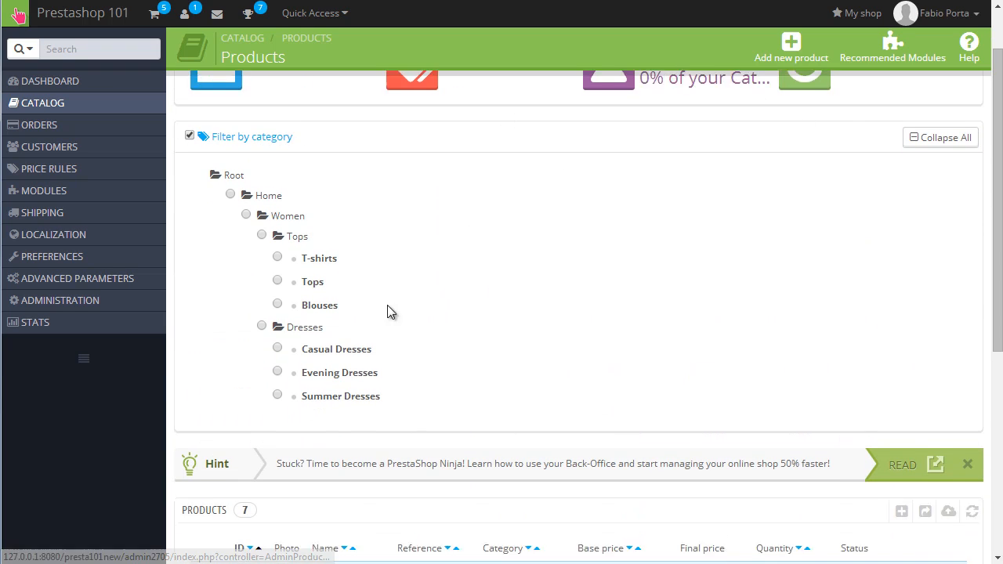
{"action": "left_click", "coordinate": [276, 377]}
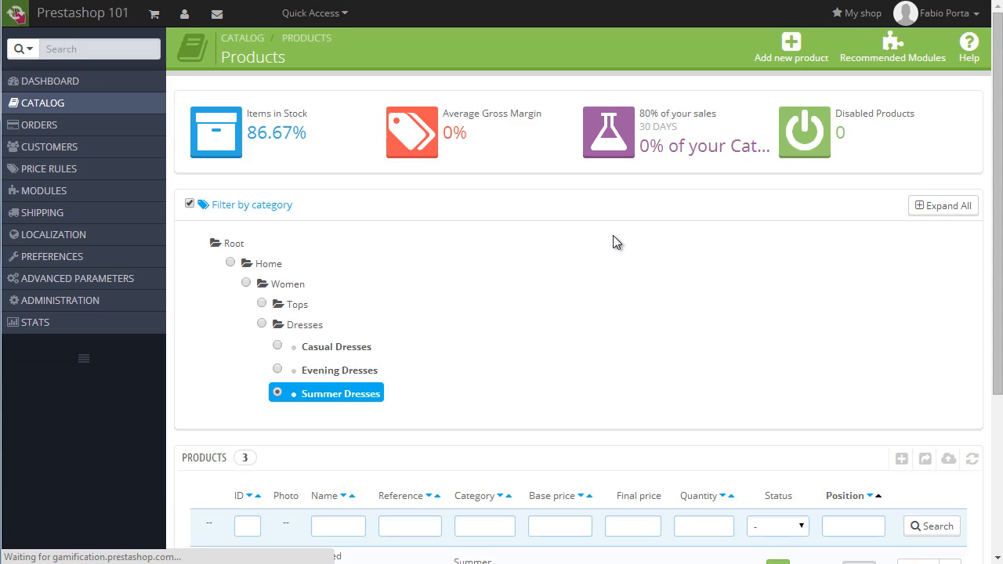
Step: Open the Printed Summer Dress with reference demo_5 for editing
{"action": "scroll", "coordinate": [613, 236], "scroll_direction": "down", "scroll_amount": 4}
{"action": "scroll", "coordinate": [619, 249], "scroll_direction": "up", "scroll_amount": 2}
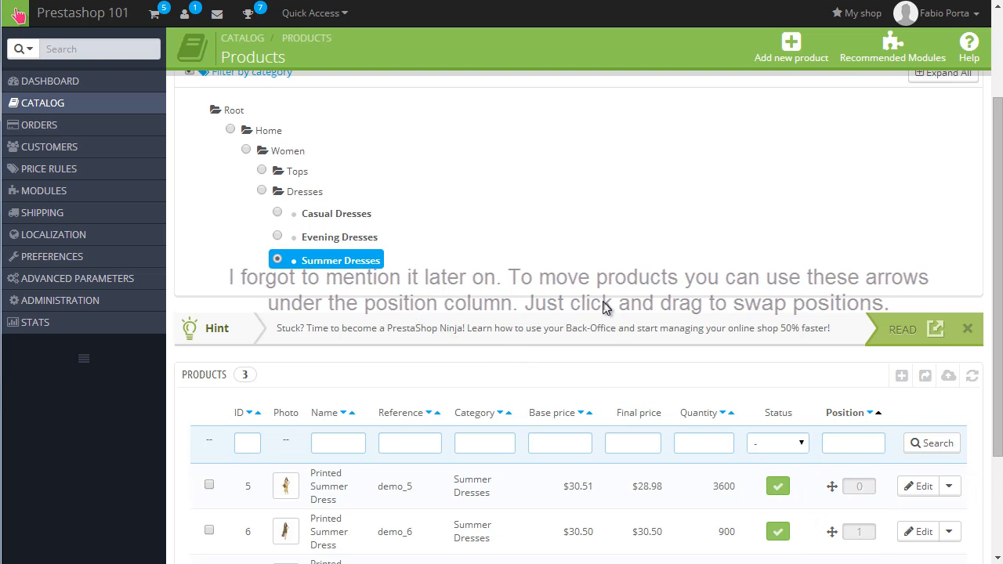
{"action": "scroll", "coordinate": [603, 307], "scroll_direction": "down", "scroll_amount": 2}
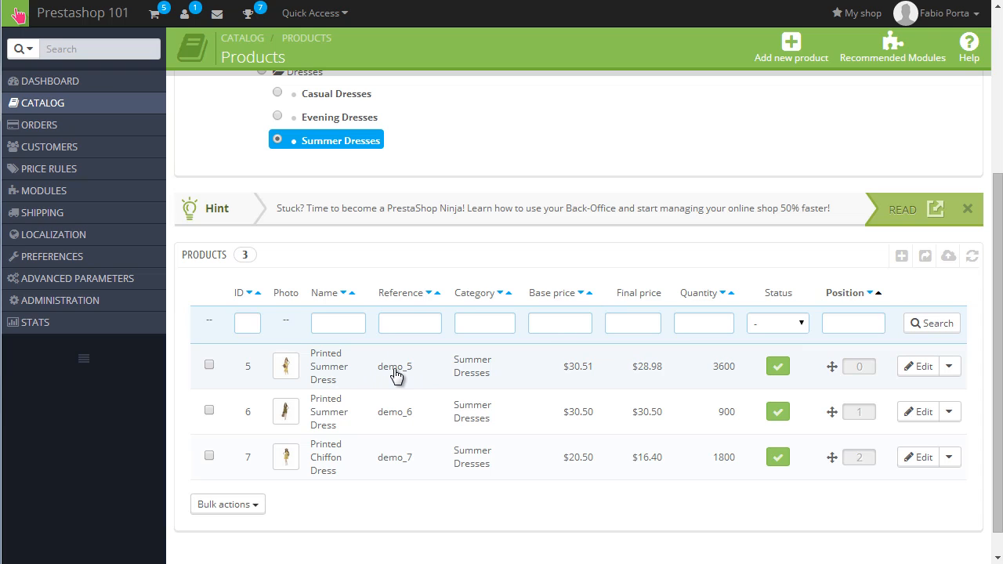
{"action": "left_click", "coordinate": [397, 374]}
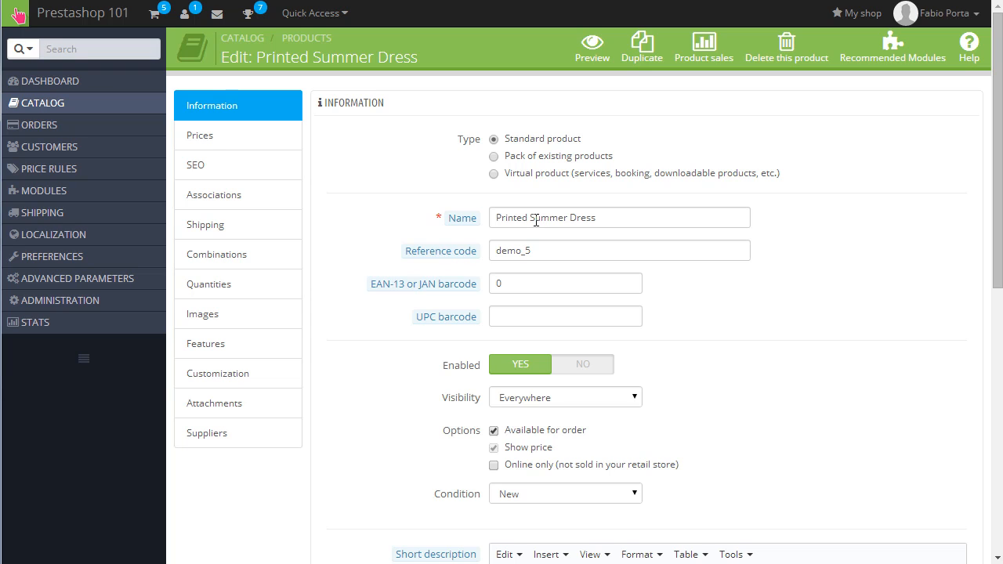
Step: Rename the product to Printed Winter Dress and read the explanation of its reference code
{"action": "left_click_drag", "start_coordinate": [528, 221], "coordinate": [570, 221]}
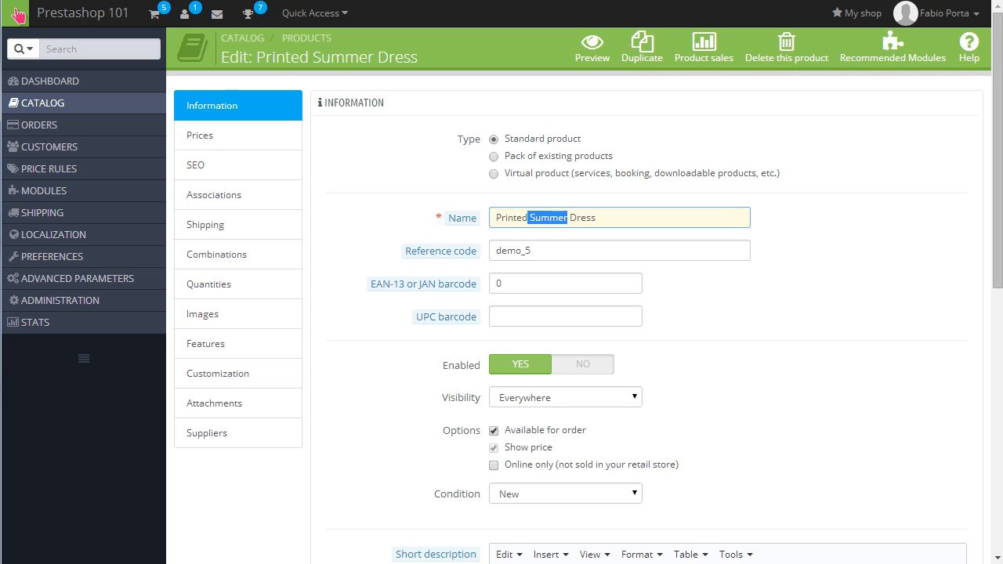
{"action": "key", "text": "BackSpace"}
{"action": "type", "text": "Winter"}
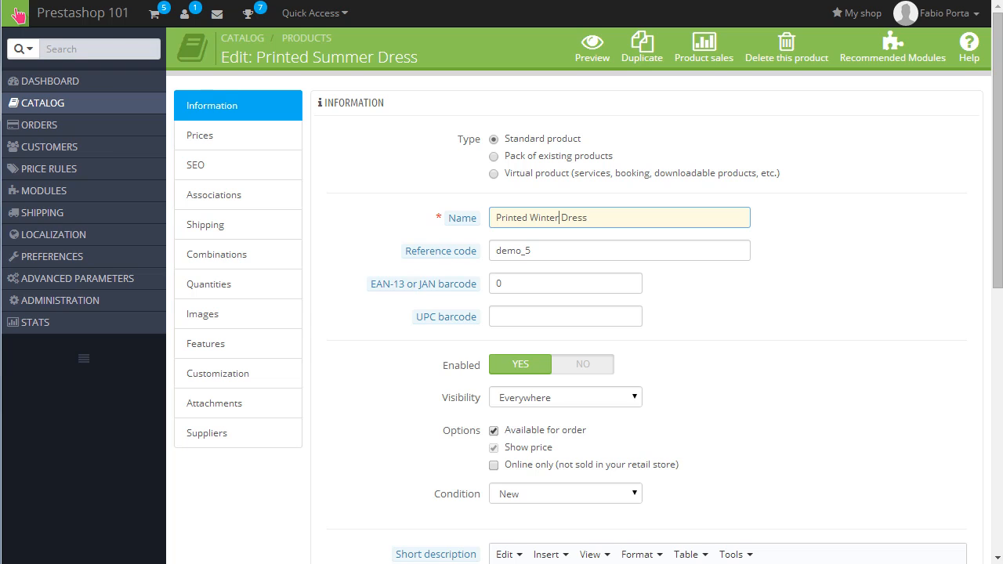
{"action": "scroll", "coordinate": [501, 313], "scroll_direction": "down", "scroll_amount": 1}
{"action": "mouse_move", "coordinate": [451, 234]}
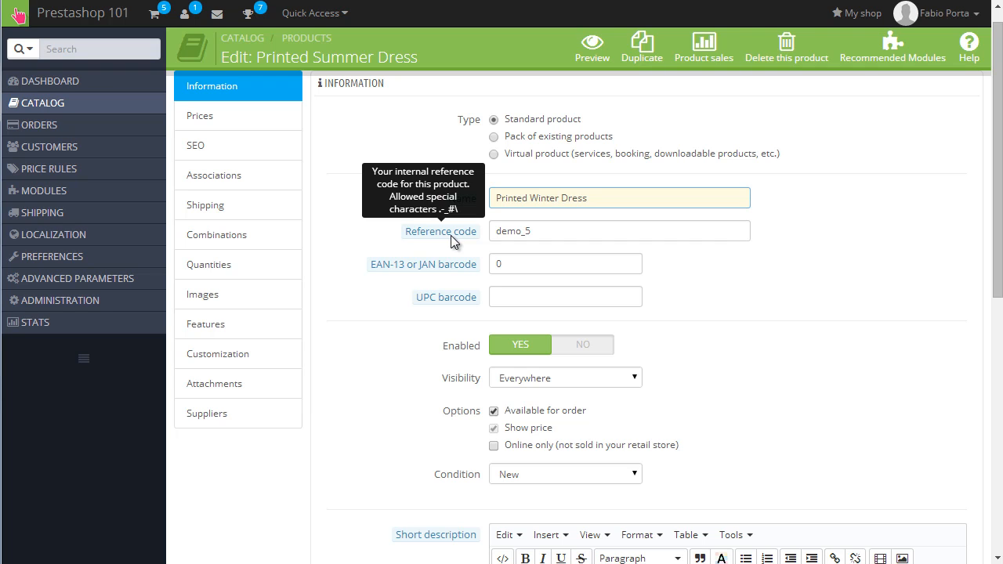
Step: Disable the product, keep No redirect (404) as its redirect, and review the visibility choices while keeping Everywhere
{"action": "scroll", "coordinate": [447, 267], "scroll_direction": "down", "scroll_amount": 3}
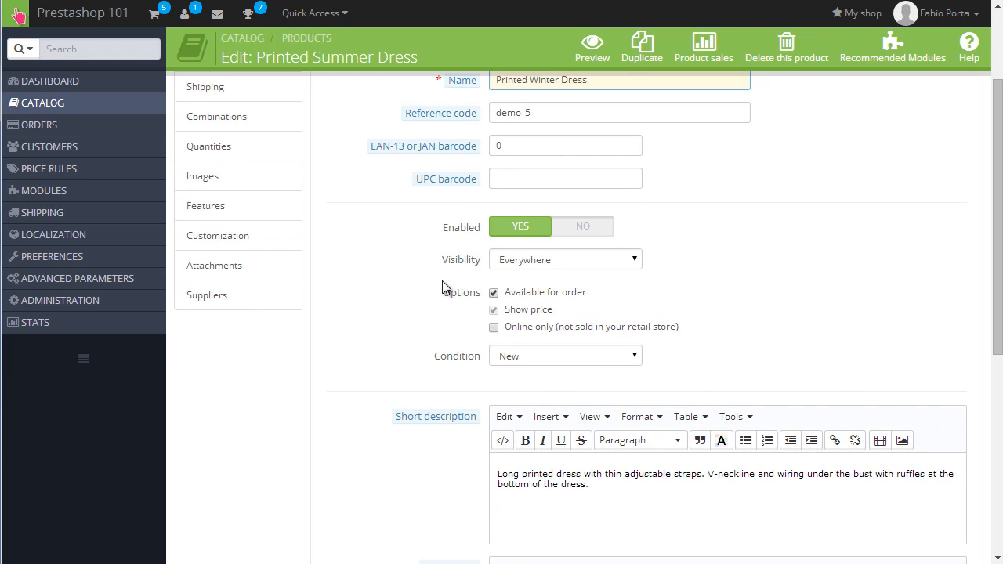
{"action": "left_click", "coordinate": [580, 232]}
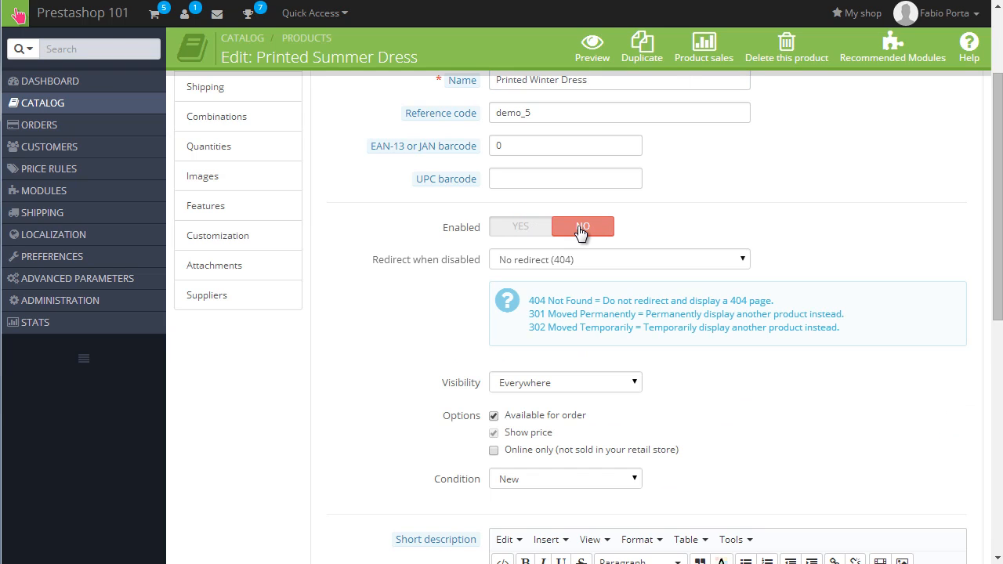
{"action": "left_click", "coordinate": [598, 264]}
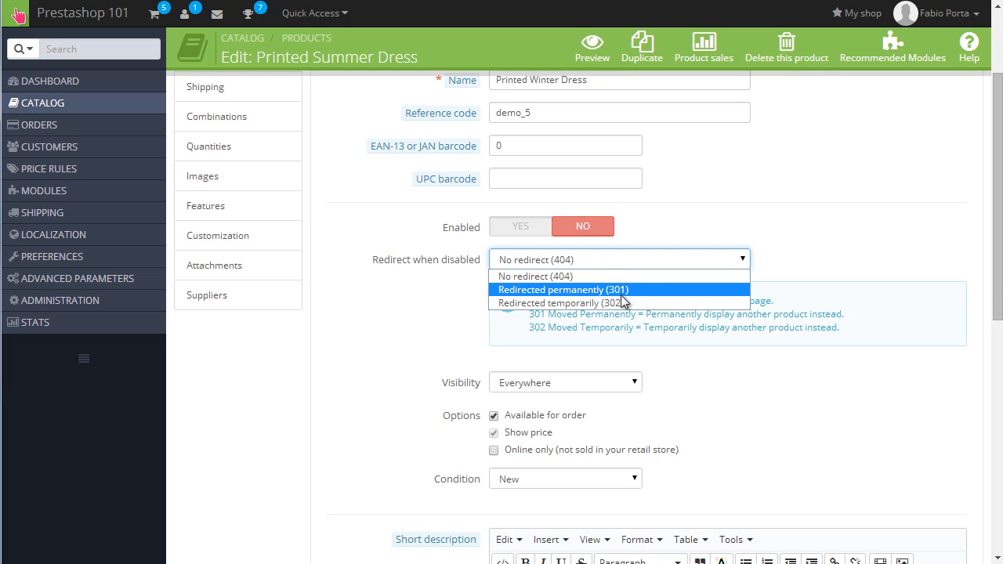
{"action": "left_click", "coordinate": [798, 255]}
{"action": "scroll", "coordinate": [798, 256], "scroll_direction": "down", "scroll_amount": 2}
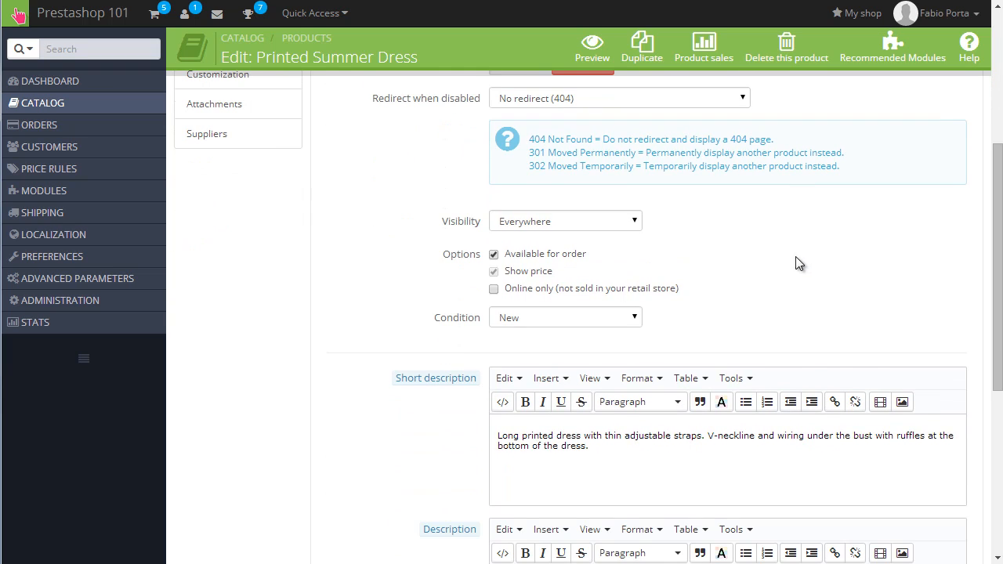
{"action": "left_click", "coordinate": [632, 216]}
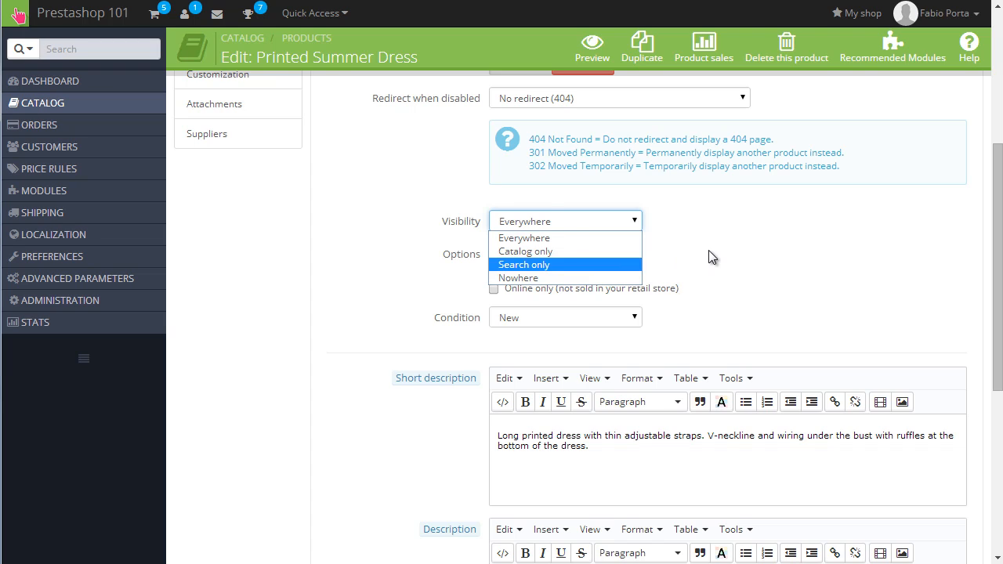
{"action": "left_click", "coordinate": [681, 260]}
Step: Make the product unavailable for order but keep its price shown, and leave its condition as New
{"action": "scroll", "coordinate": [502, 221], "scroll_direction": "down", "scroll_amount": 1}
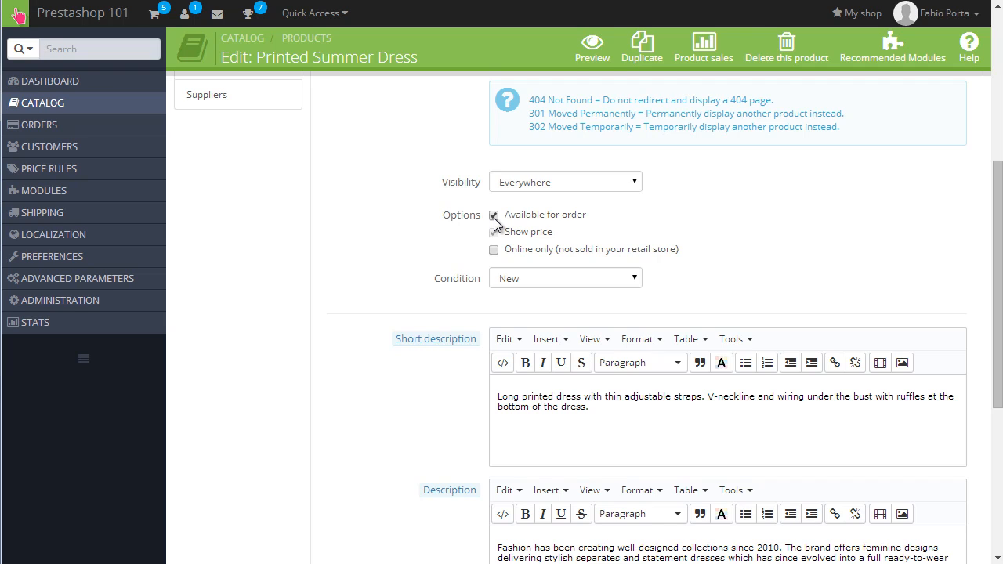
{"action": "left_click", "coordinate": [494, 216]}
{"action": "left_click", "coordinate": [494, 233]}
{"action": "left_click", "coordinate": [548, 279]}
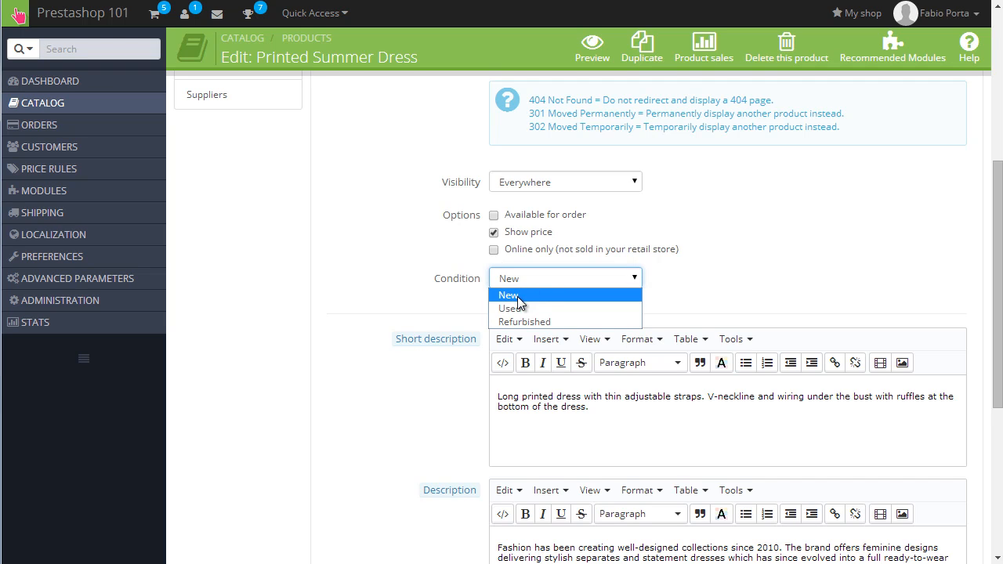
{"action": "left_click", "coordinate": [430, 264]}
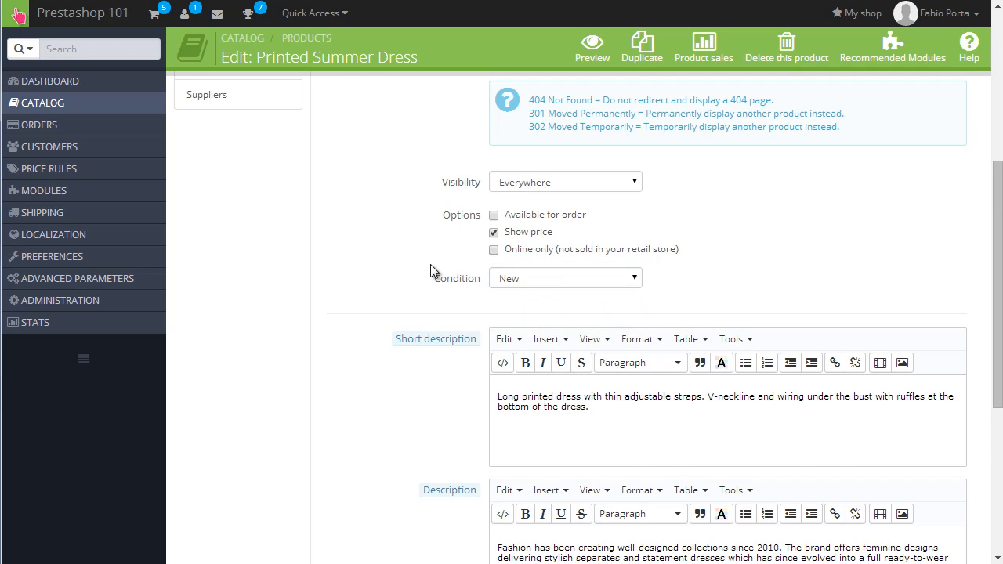
Step: Compare the product's short description and description in the editor with where they appear on its store page
{"action": "scroll", "coordinate": [431, 264], "scroll_direction": "down", "scroll_amount": 2}
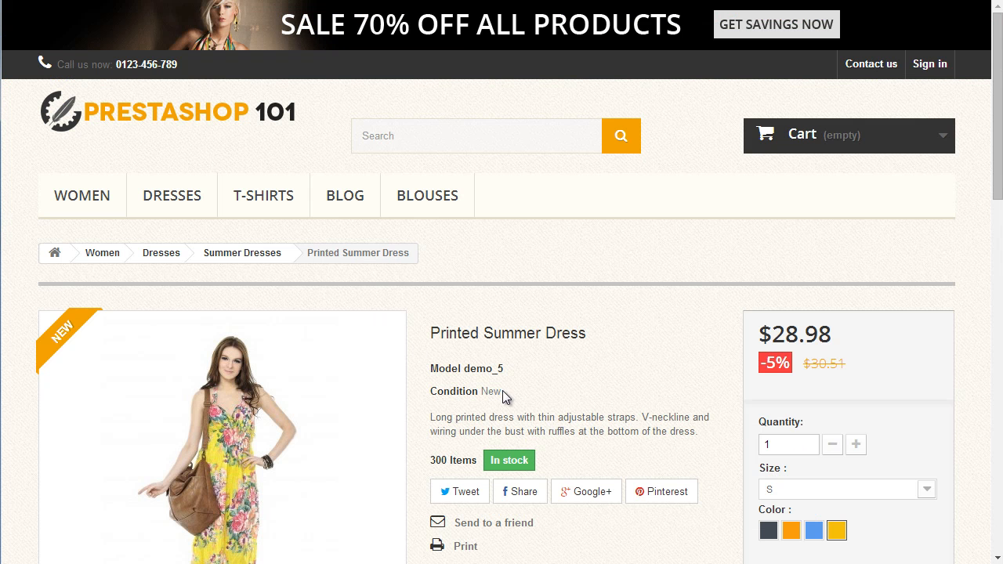
{"action": "scroll", "coordinate": [502, 398], "scroll_direction": "down", "scroll_amount": 2}
{"action": "left_click_drag", "start_coordinate": [446, 329], "coordinate": [627, 361]}
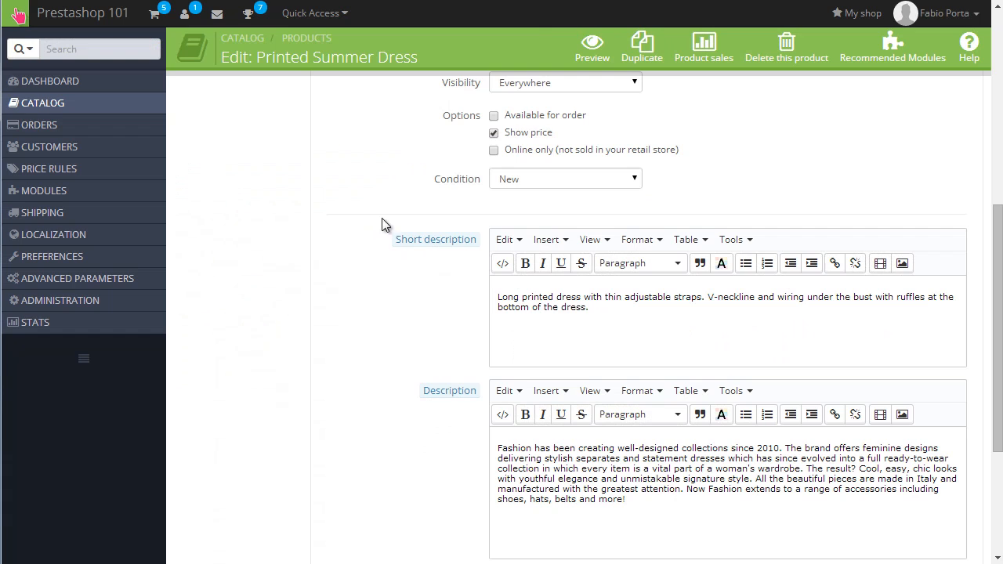
{"action": "scroll", "coordinate": [499, 303], "scroll_direction": "down", "scroll_amount": 3}
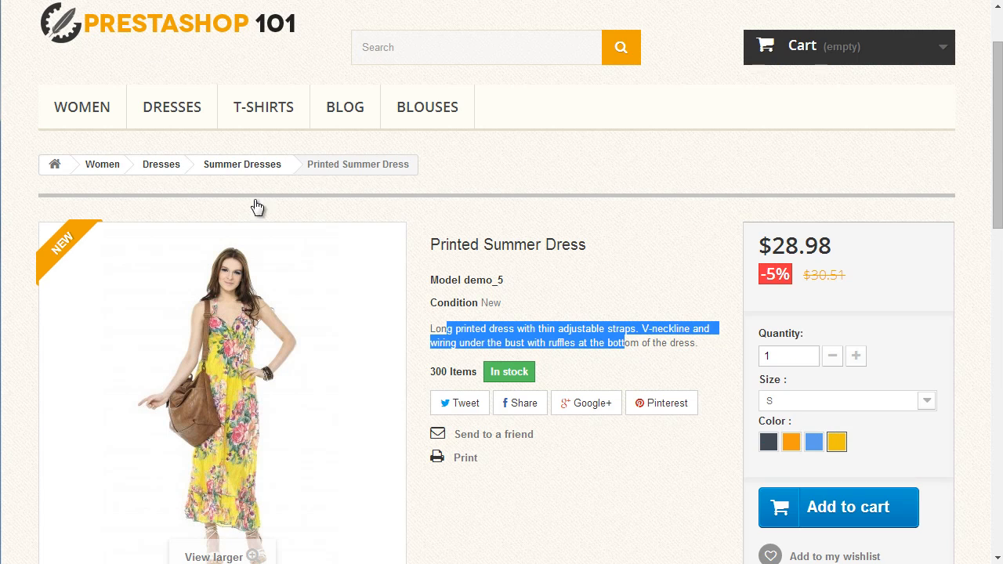
{"action": "scroll", "coordinate": [289, 258], "scroll_direction": "down", "scroll_amount": 5}
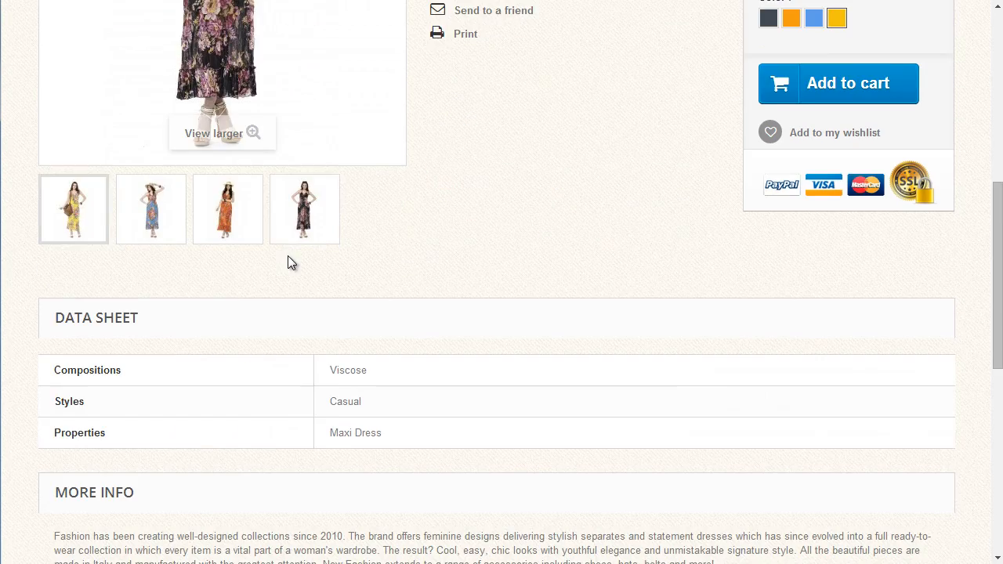
Step: Enter summer as a tag for the product
{"action": "scroll", "coordinate": [287, 262], "scroll_direction": "down", "scroll_amount": 4}
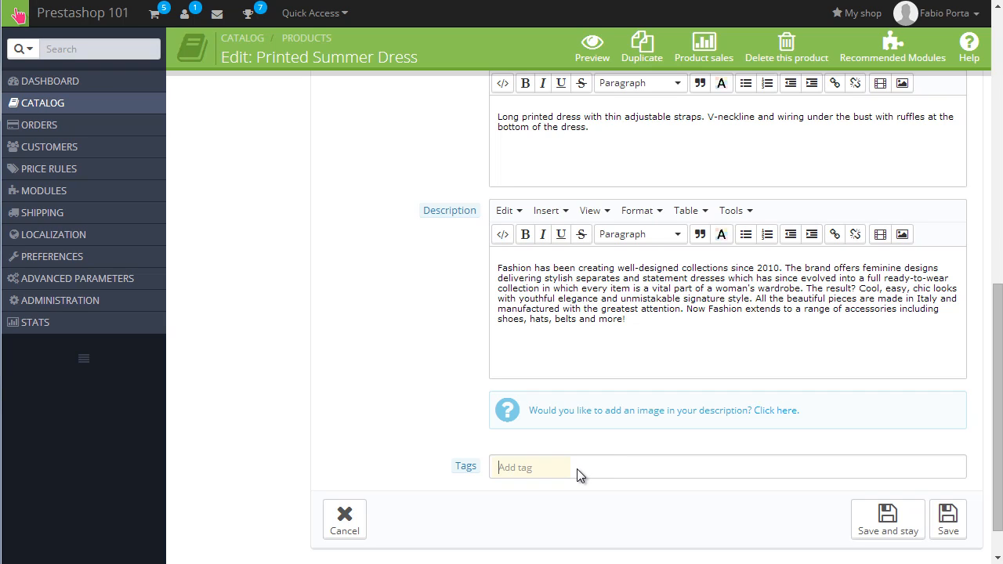
{"action": "type", "text": "summer"}
{"action": "scroll", "coordinate": [611, 384], "scroll_direction": "up", "scroll_amount": 10}
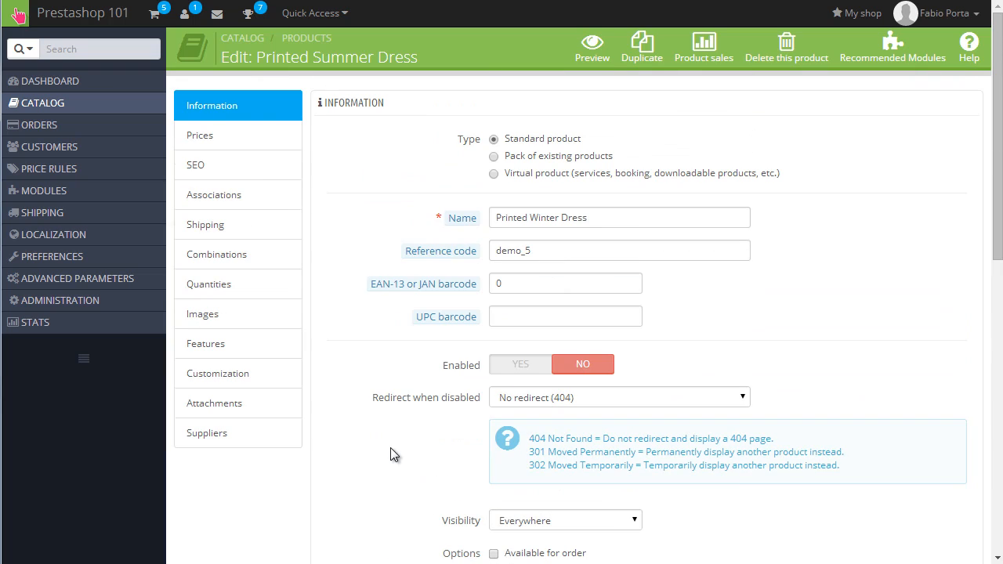
Step: Open the product's price settings and read the explanations of the pre-tax wholesale and retail prices
{"action": "left_click", "coordinate": [264, 139]}
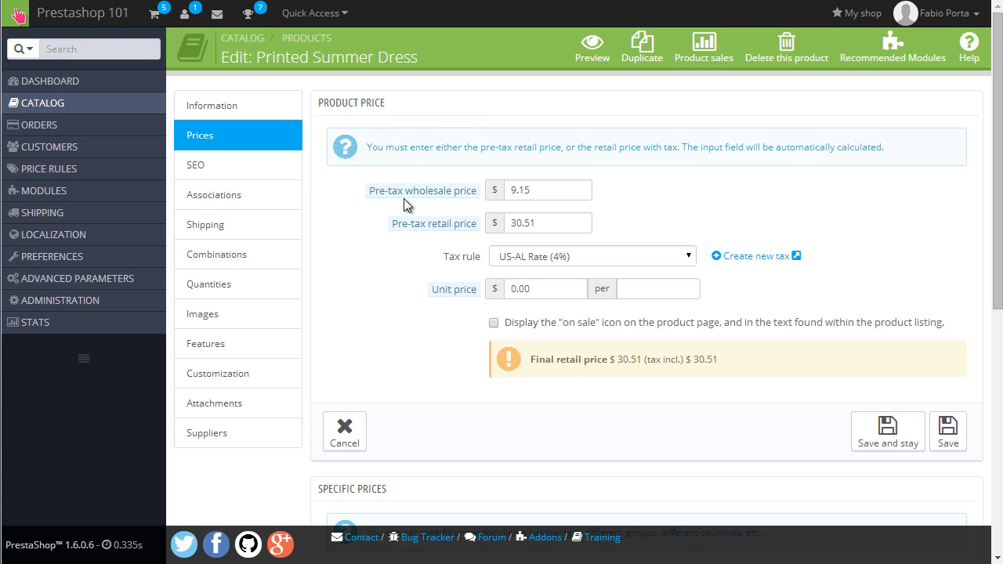
{"action": "mouse_move", "coordinate": [400, 197]}
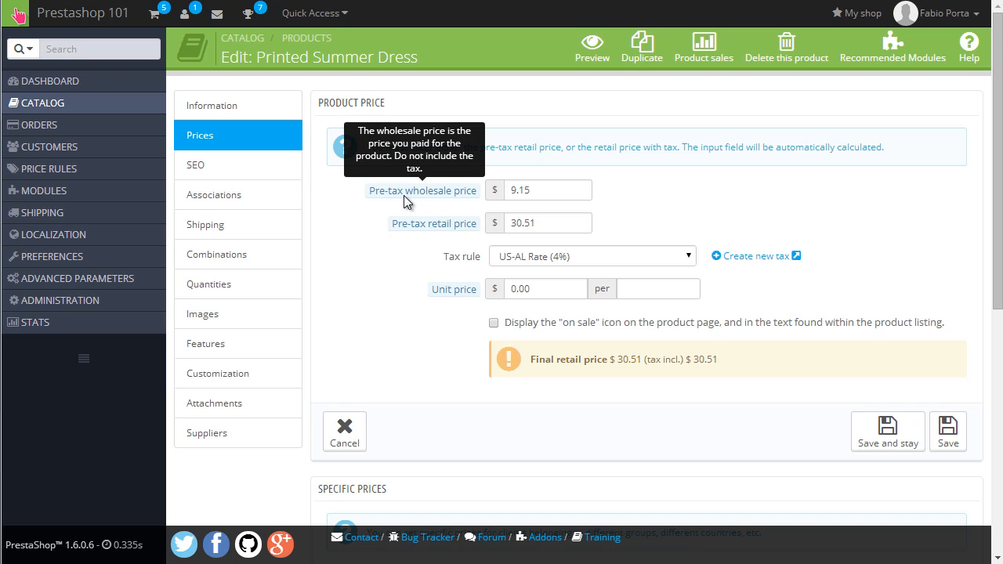
{"action": "mouse_move", "coordinate": [431, 224]}
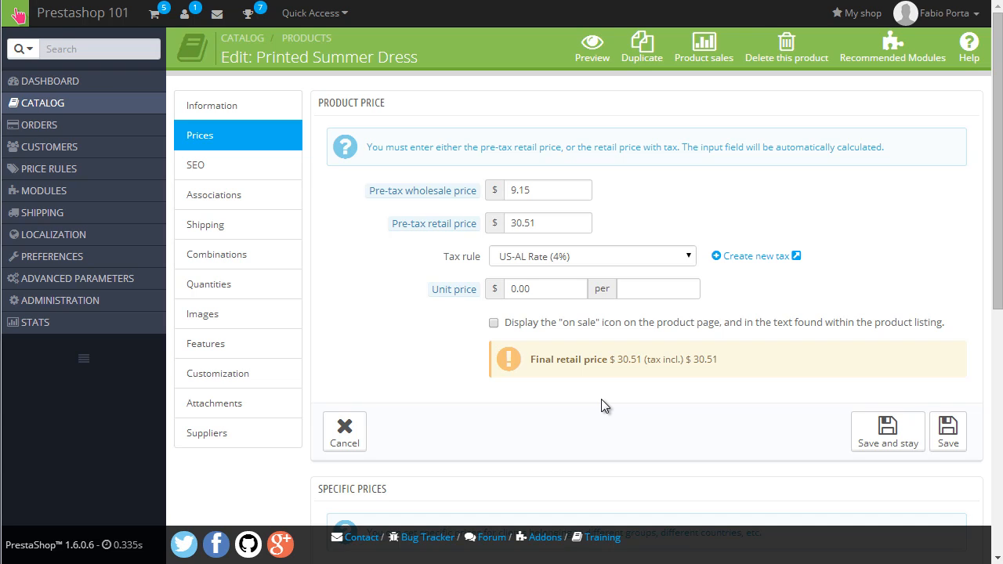
Step: Try the Global Tax rule on the product, and set its tax rule to No Tax instead
{"action": "left_click", "coordinate": [629, 256]}
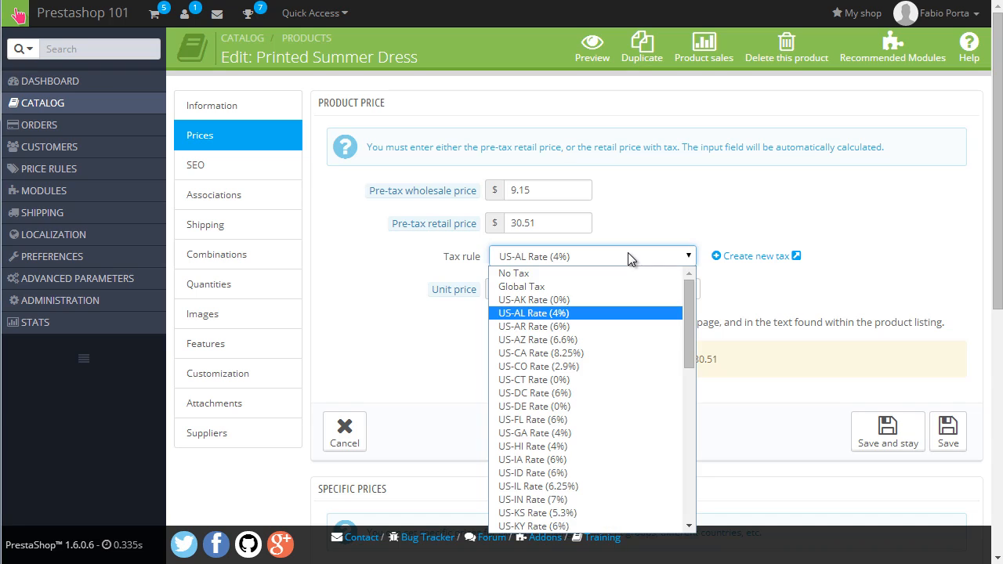
{"action": "left_click", "coordinate": [581, 285]}
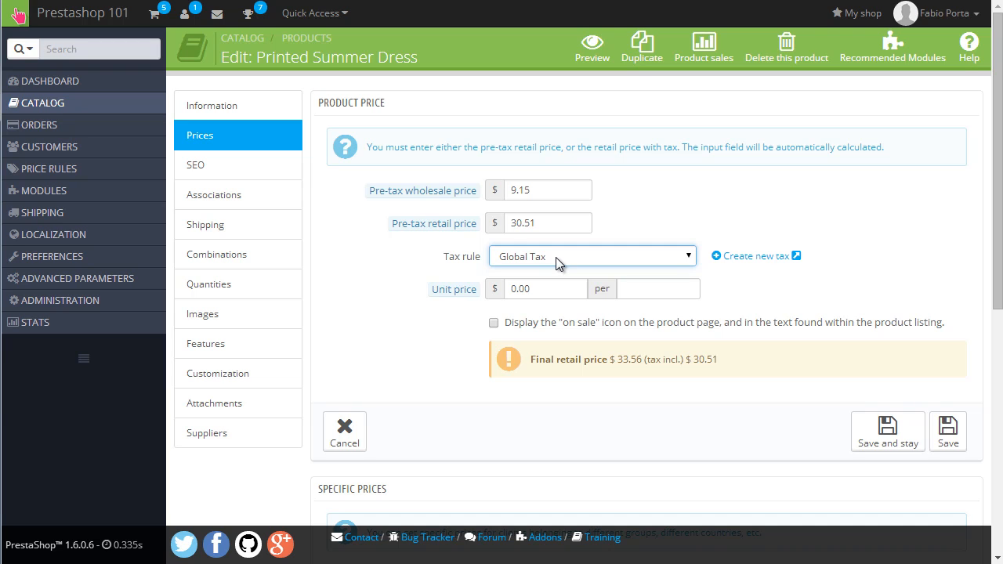
{"action": "left_click", "coordinate": [604, 266]}
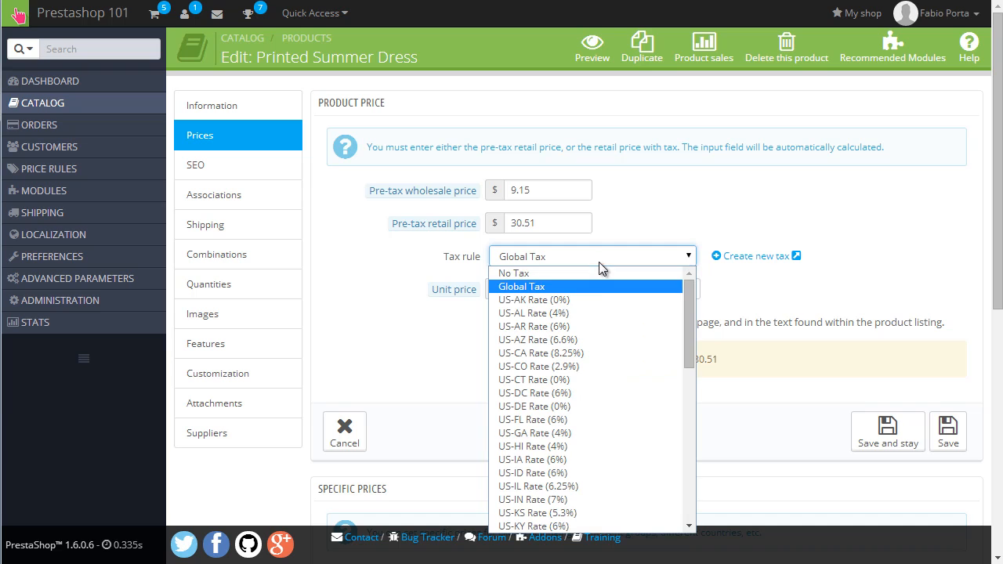
{"action": "left_click", "coordinate": [551, 274]}
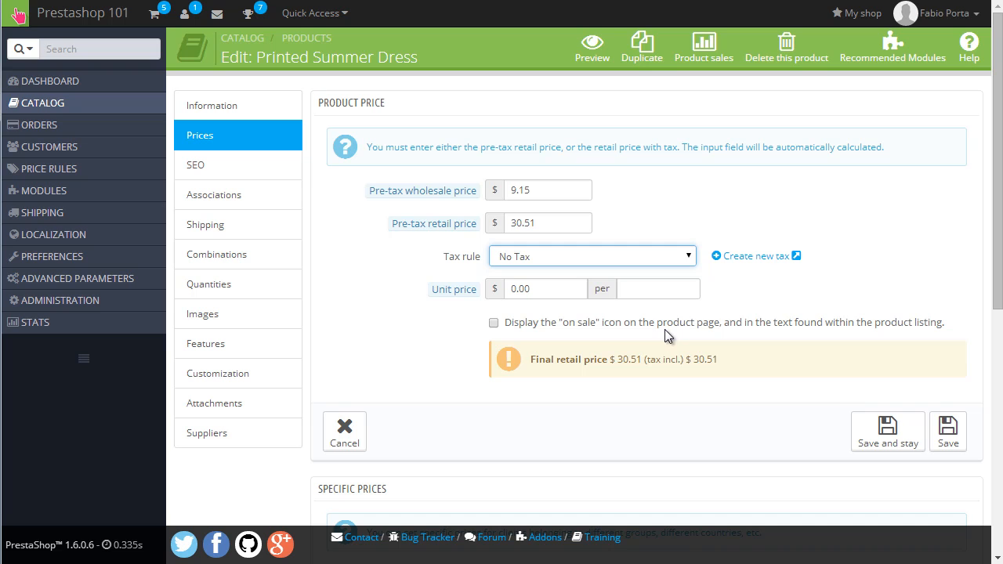
Step: Set the pre-tax retail price to 24 dollars and save the product while staying on its edit page
{"action": "double_click", "coordinate": [522, 225]}
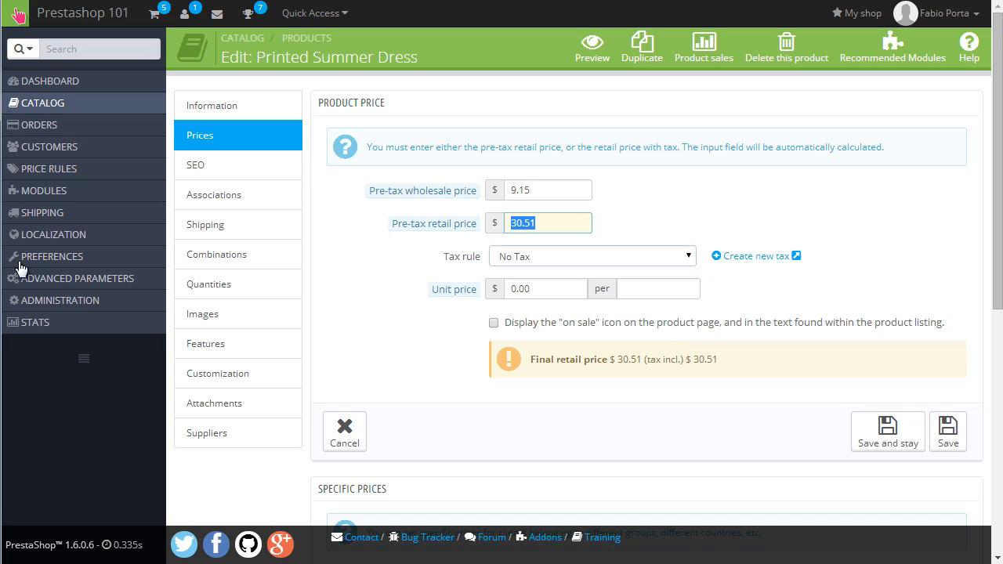
{"action": "type", "text": "24"}
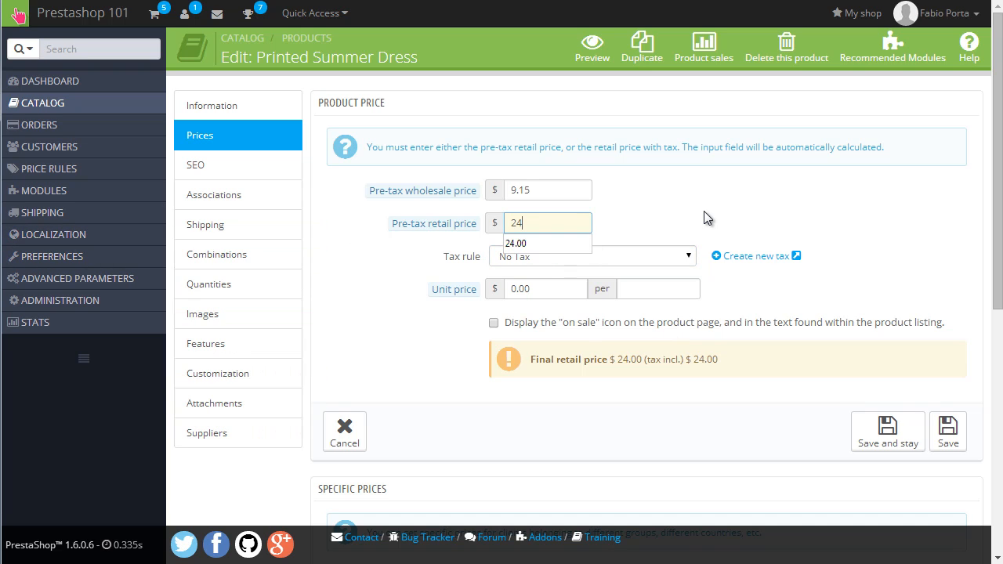
{"action": "left_click", "coordinate": [704, 211]}
{"action": "left_click", "coordinate": [892, 437]}
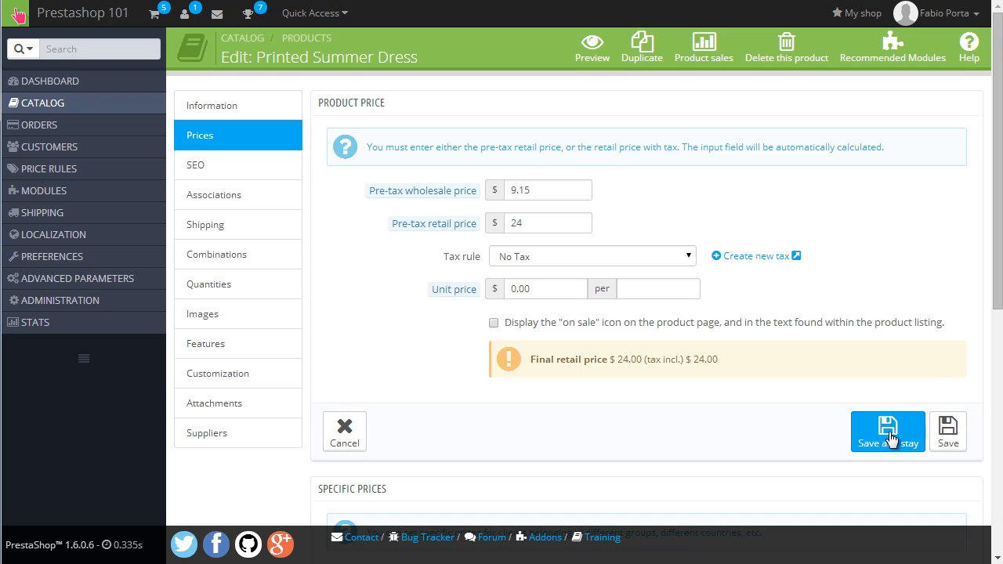
{"action": "left_click", "coordinate": [892, 437]}
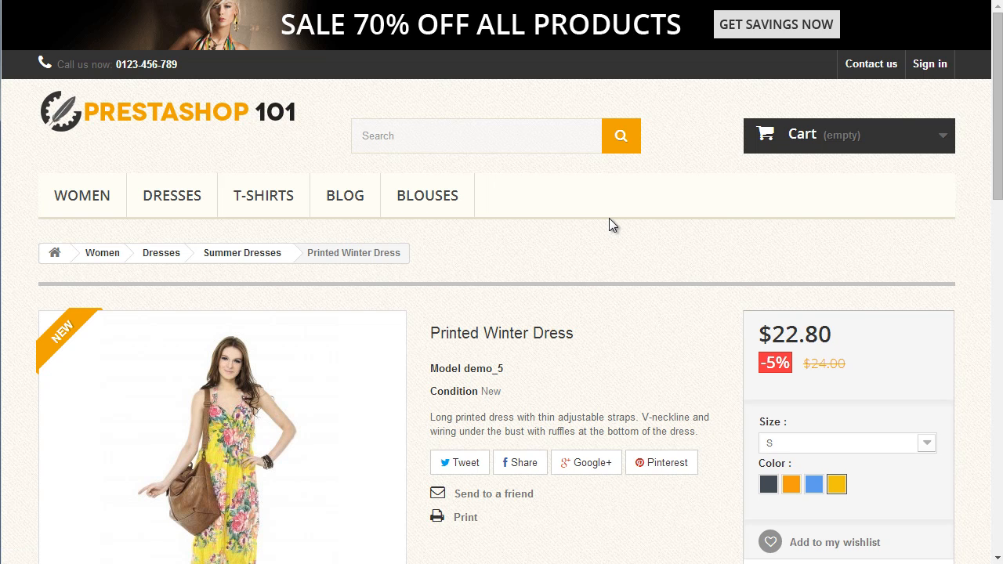
Step: Check the updated price and discount on the store page against the specific prices in the product's price settings
{"action": "scroll", "coordinate": [612, 225], "scroll_direction": "down", "scroll_amount": 1}
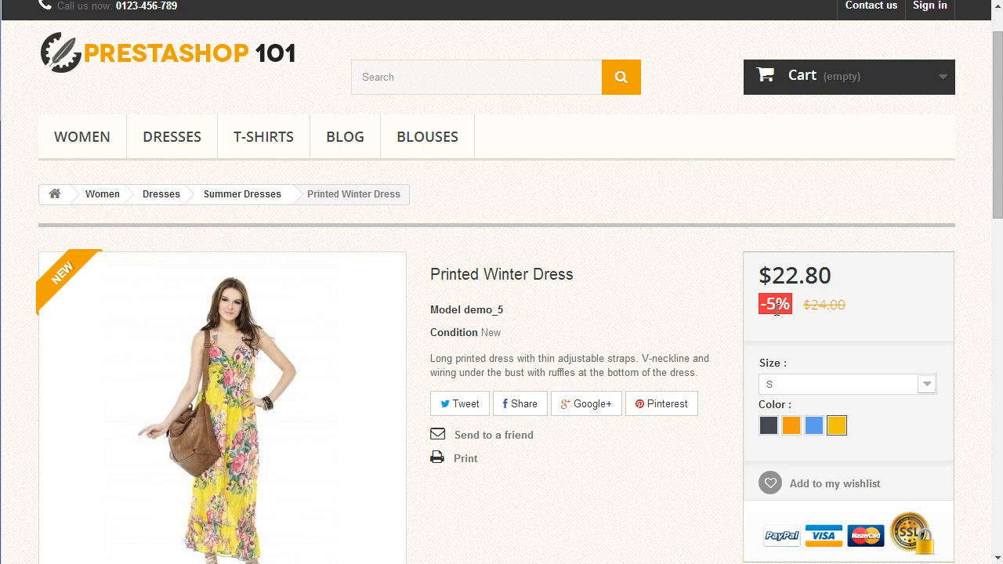
{"action": "left_click", "coordinate": [17, 1]}
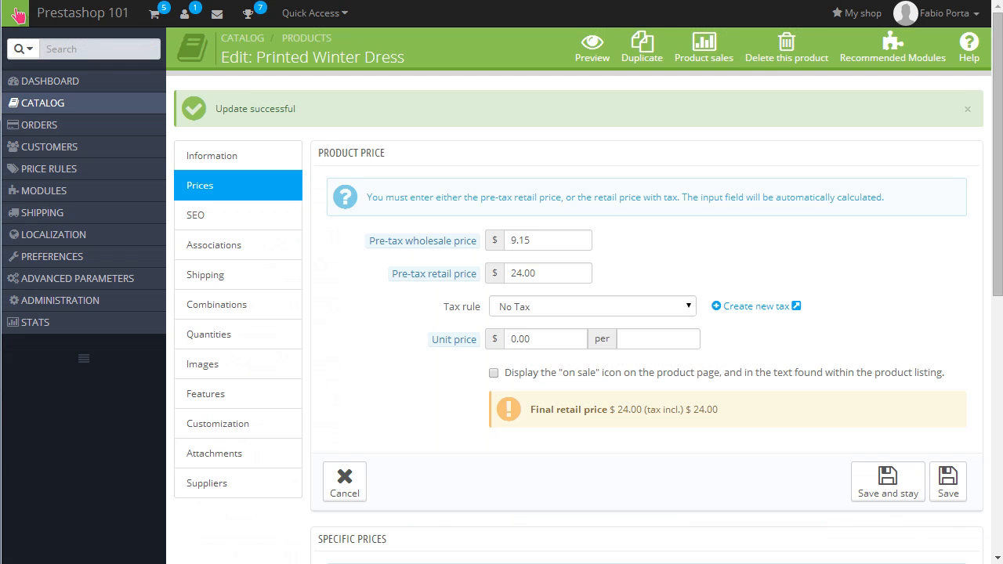
{"action": "scroll", "coordinate": [549, 197], "scroll_direction": "down", "scroll_amount": 4}
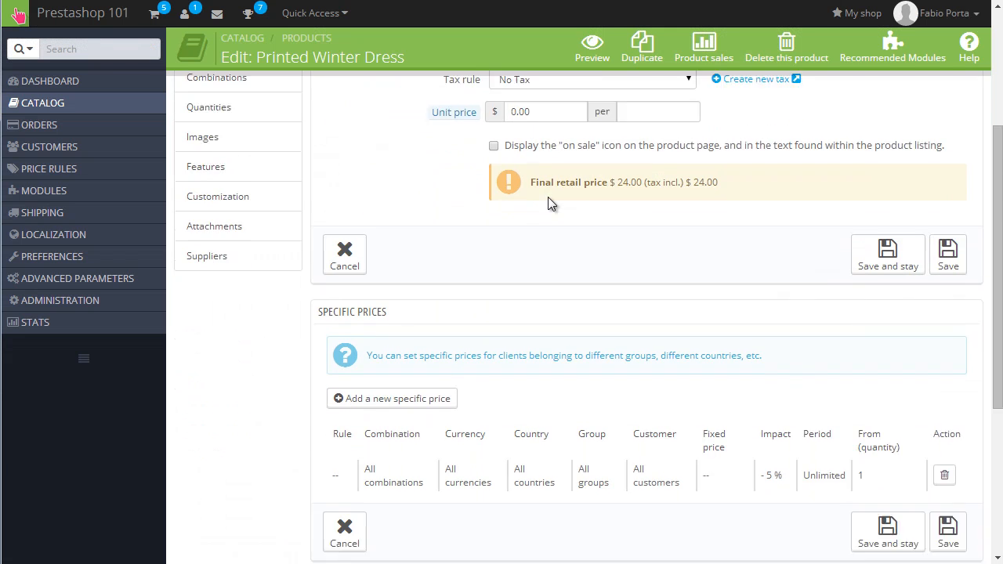
{"action": "scroll", "coordinate": [343, 218], "scroll_direction": "up", "scroll_amount": 4}
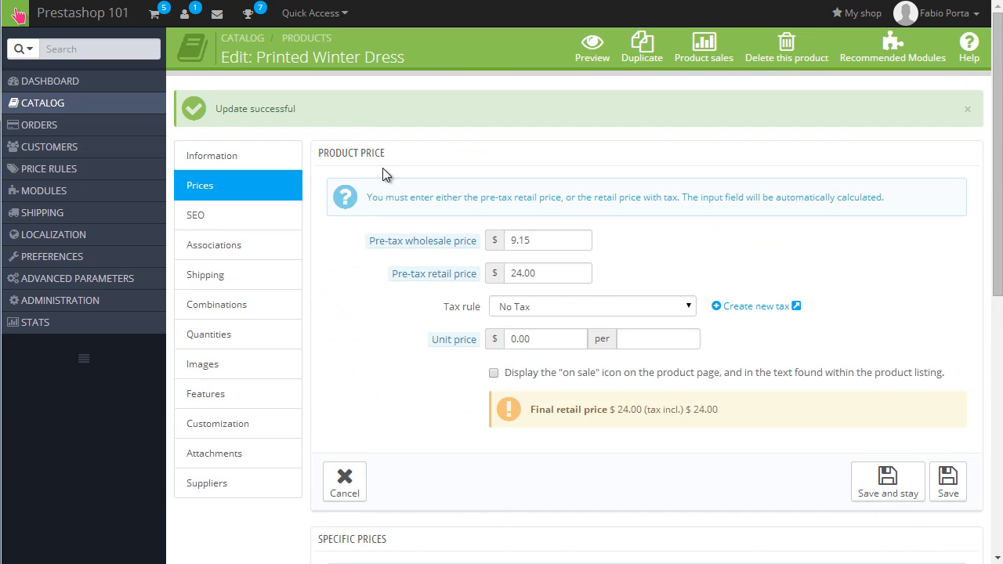
Step: Delete the product's existing 5 % specific price and confirm its removal
{"action": "scroll", "coordinate": [480, 248], "scroll_direction": "down", "scroll_amount": 4}
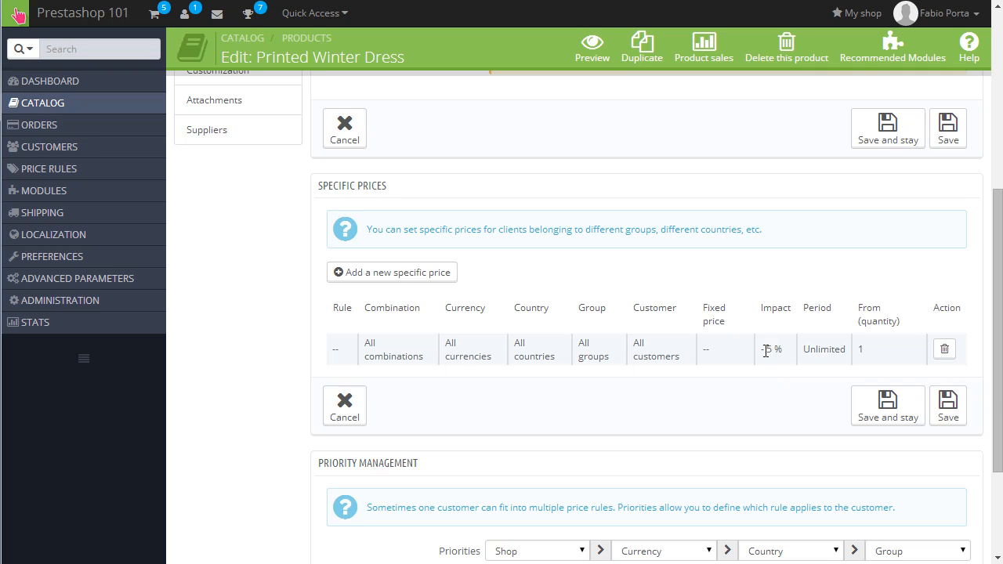
{"action": "left_click", "coordinate": [948, 350]}
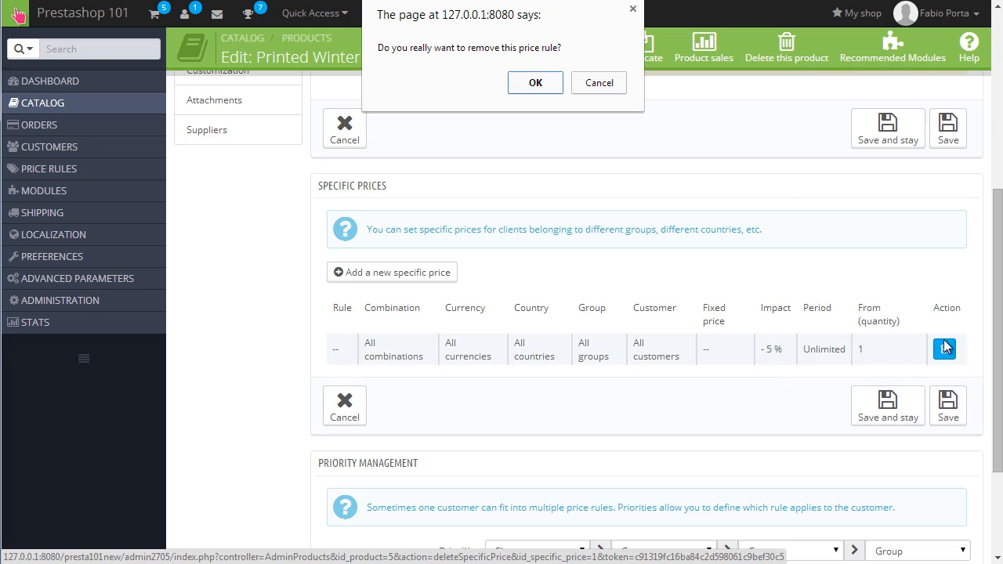
{"action": "left_click", "coordinate": [536, 83]}
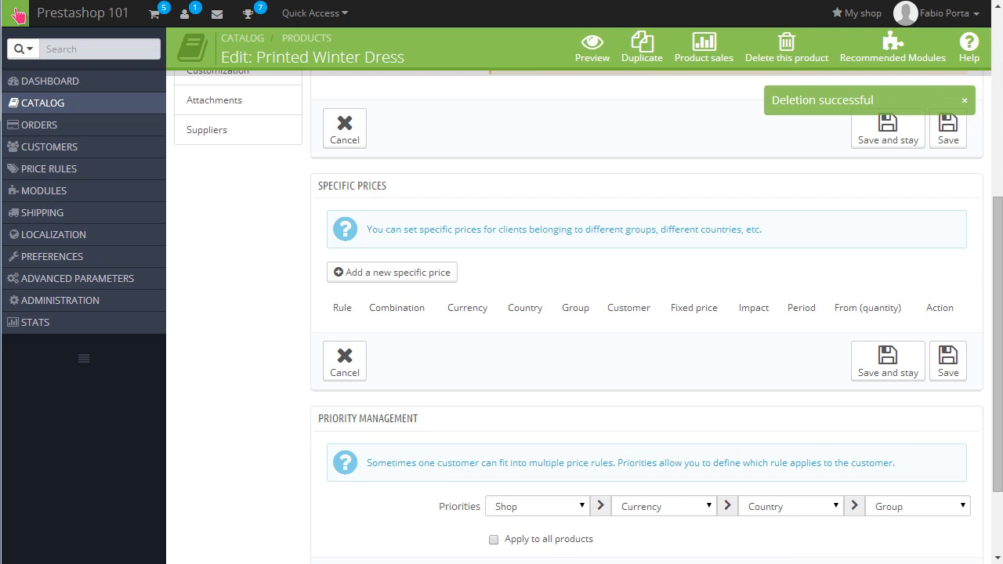
Step: Start a new specific price and examine its currency, country, group, customer and combination choices, keeping the defaults
{"action": "left_click", "coordinate": [417, 284]}
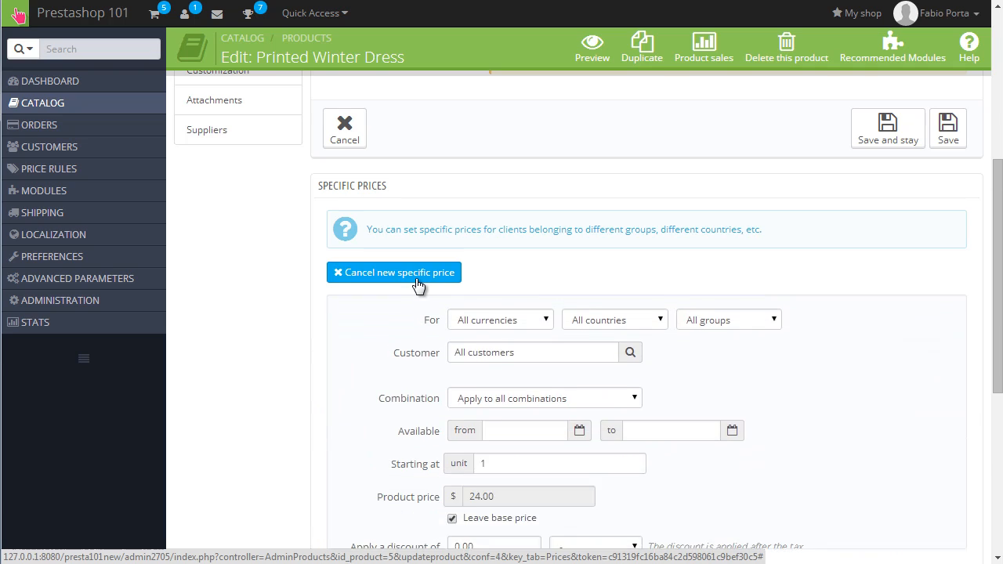
{"action": "scroll", "coordinate": [414, 278], "scroll_direction": "down", "scroll_amount": 3}
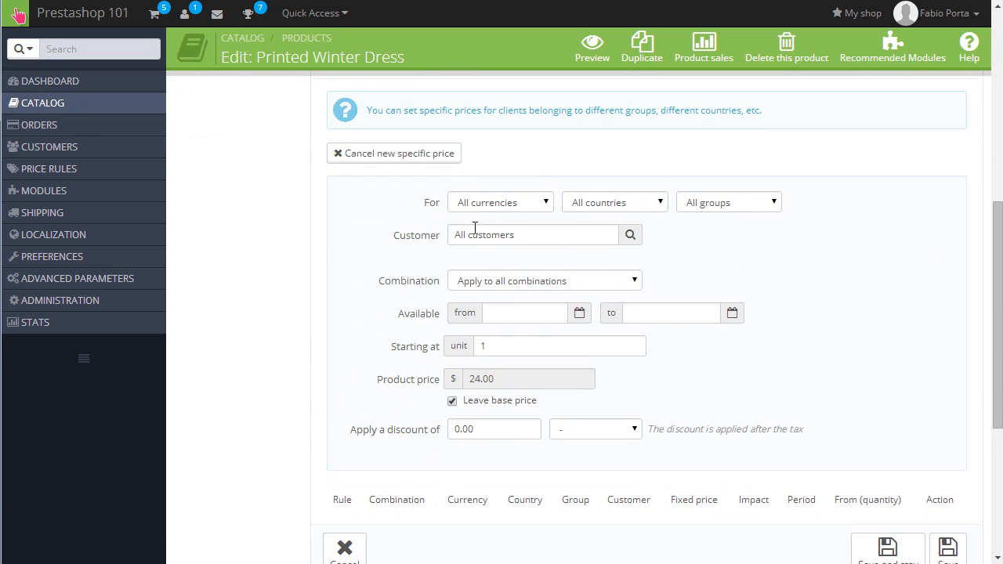
{"action": "left_click", "coordinate": [519, 201]}
{"action": "left_click", "coordinate": [642, 194]}
{"action": "left_click", "coordinate": [643, 197]}
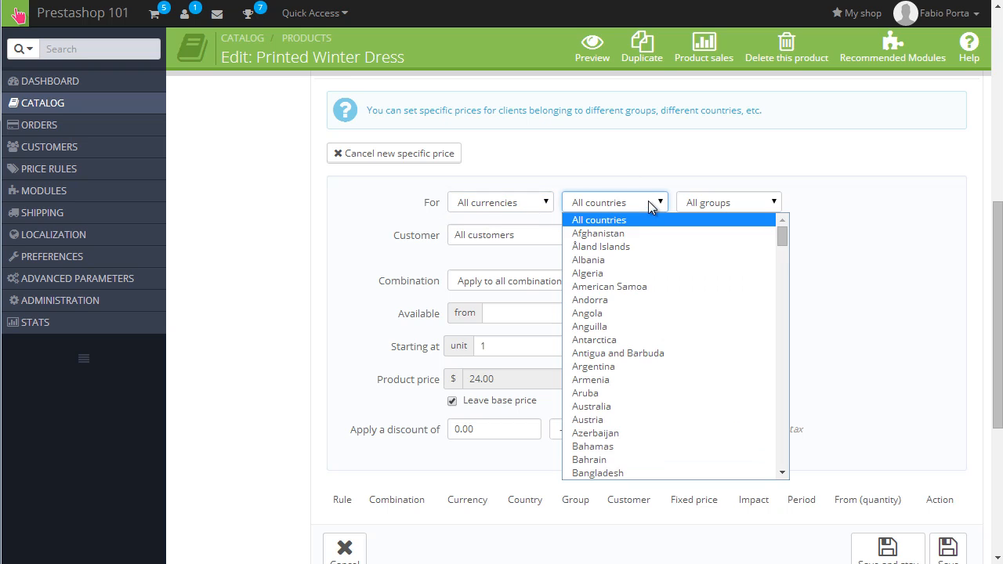
{"action": "left_click", "coordinate": [724, 205]}
{"action": "left_click", "coordinate": [726, 206]}
{"action": "left_click", "coordinate": [873, 232]}
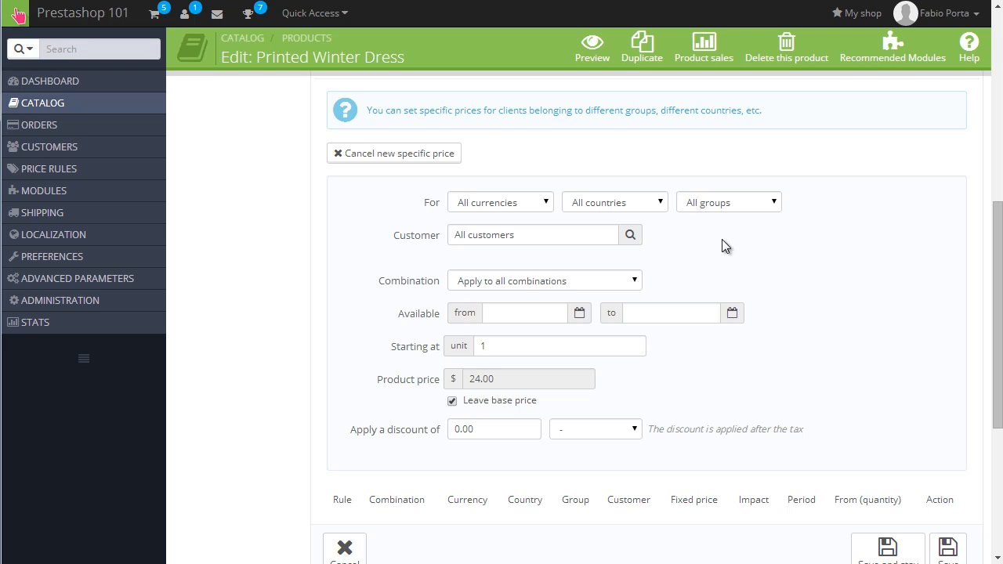
{"action": "left_click", "coordinate": [496, 236]}
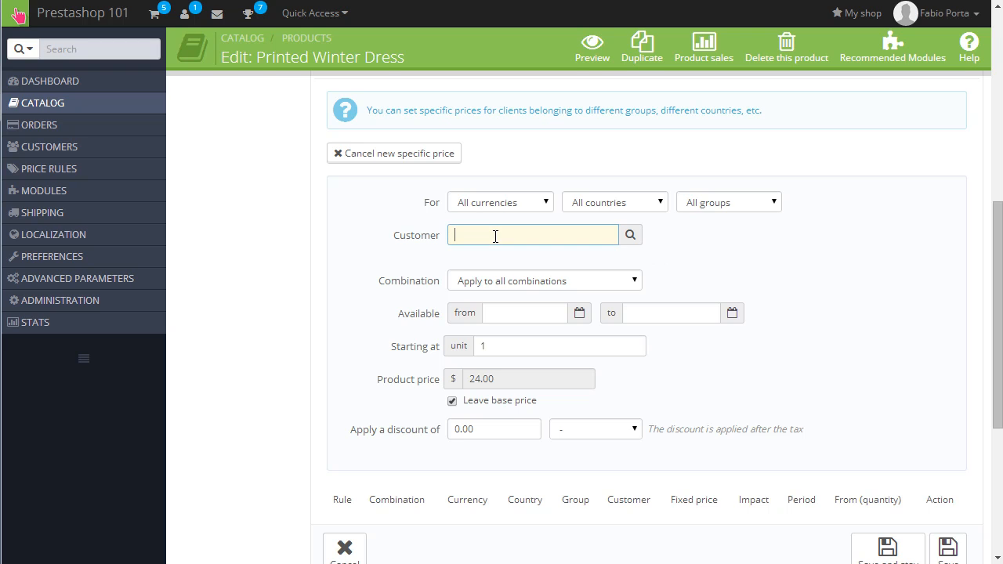
{"action": "left_click", "coordinate": [563, 281]}
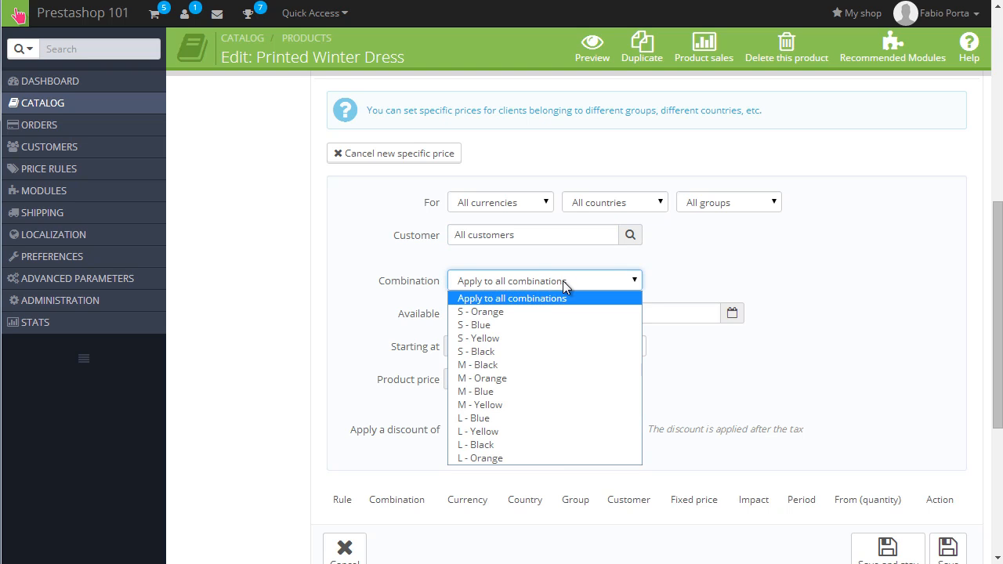
{"action": "left_click", "coordinate": [728, 256]}
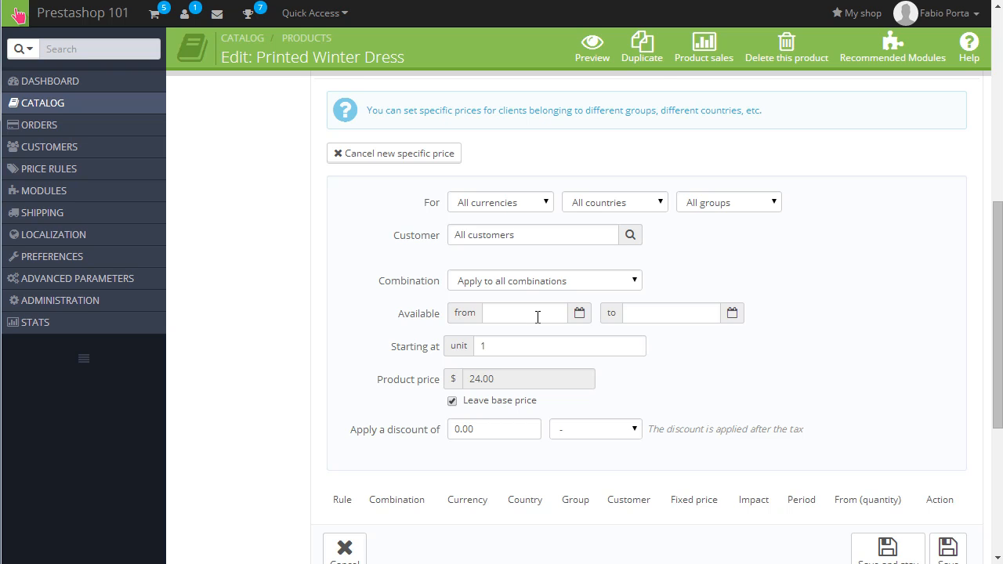
Step: Make the new specific price available from 2014-05-22 to 2014-05-24, keeping it starting at 1 unit
{"action": "left_click", "coordinate": [543, 314]}
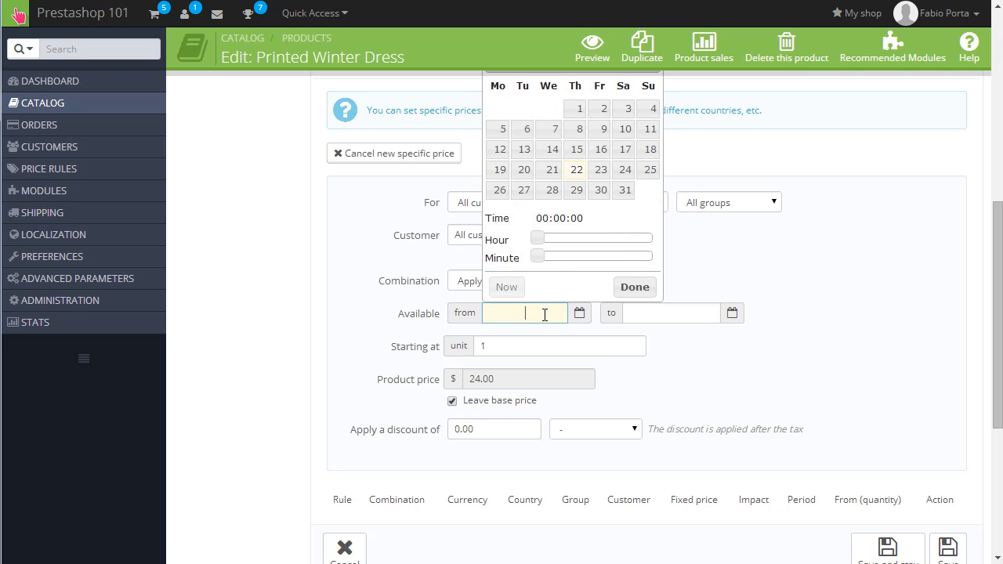
{"action": "left_click", "coordinate": [576, 177]}
{"action": "left_click", "coordinate": [681, 314]}
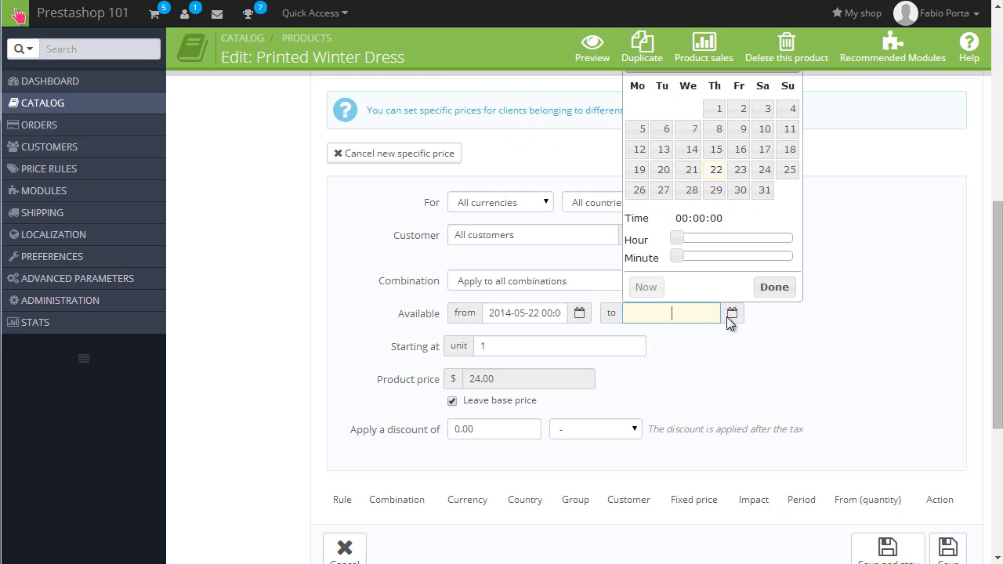
{"action": "left_click", "coordinate": [765, 171]}
{"action": "left_click", "coordinate": [605, 343]}
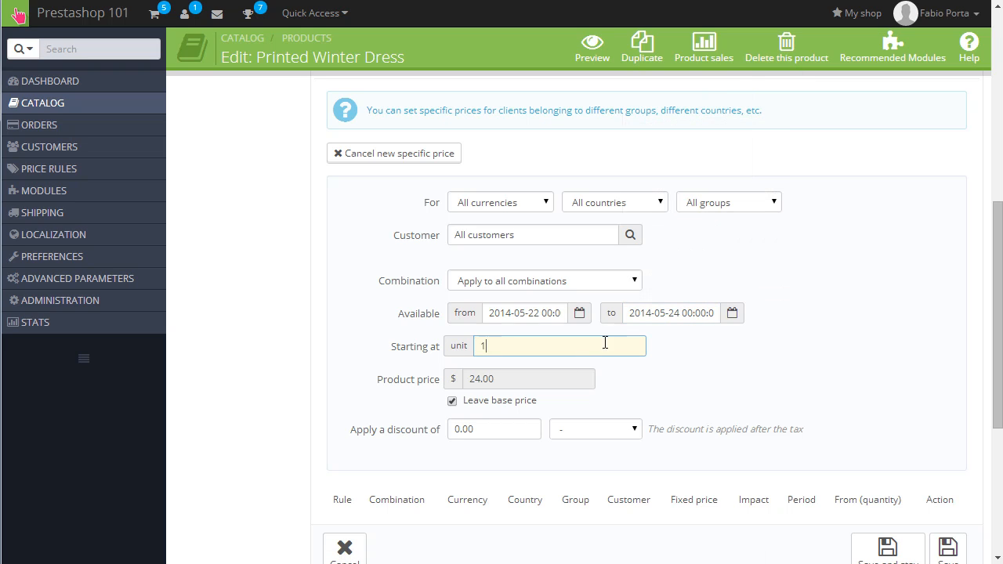
Step: Apply a discount of 10 Percent to the specific price and save the product while staying on its edit page
{"action": "scroll", "coordinate": [416, 255], "scroll_direction": "down", "scroll_amount": 1}
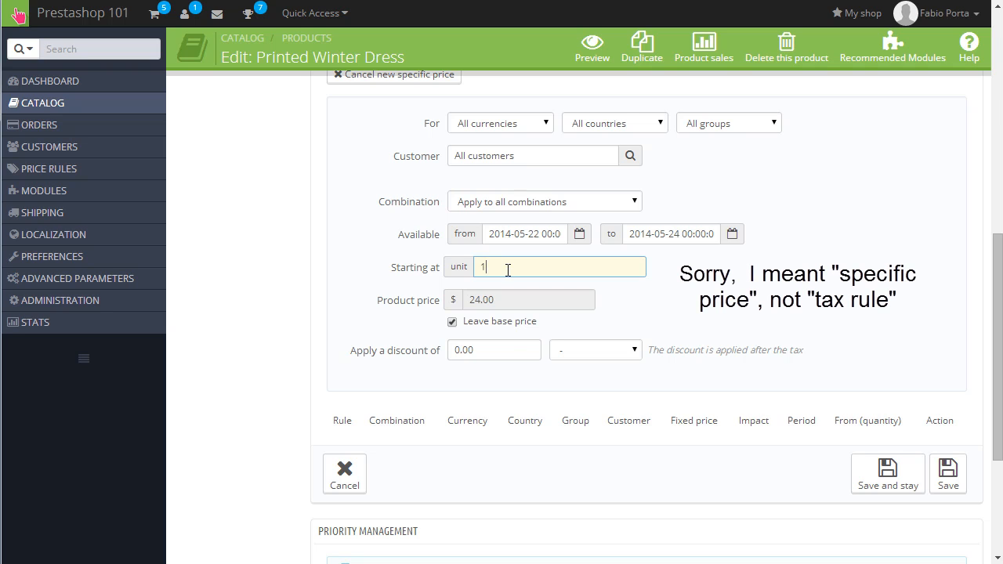
{"action": "scroll", "coordinate": [462, 321], "scroll_direction": "down", "scroll_amount": 1}
{"action": "scroll", "coordinate": [468, 316], "scroll_direction": "down", "scroll_amount": 1}
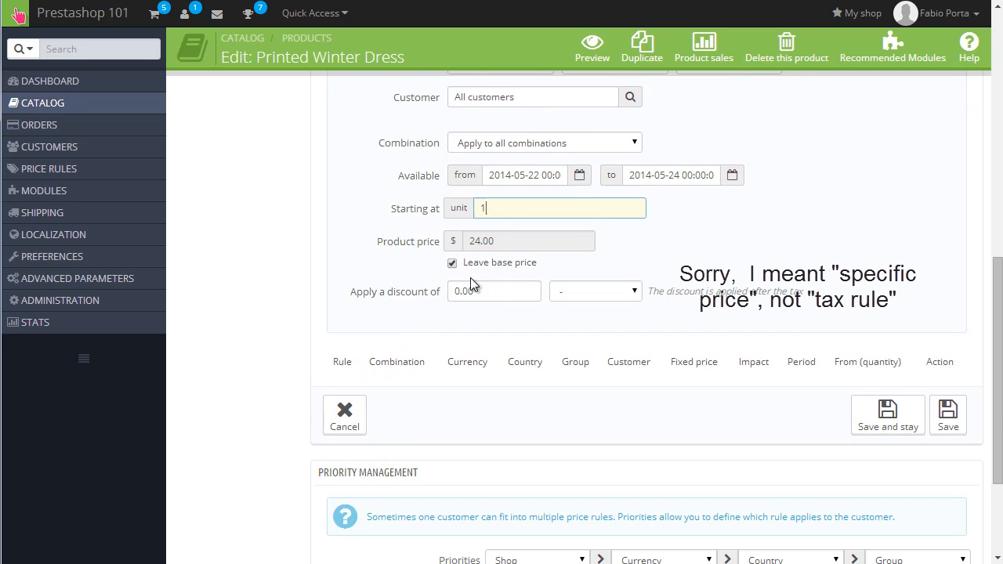
{"action": "left_click", "coordinate": [482, 290]}
{"action": "mouse_move", "coordinate": [104, 311]}
{"action": "type", "text": "10"}
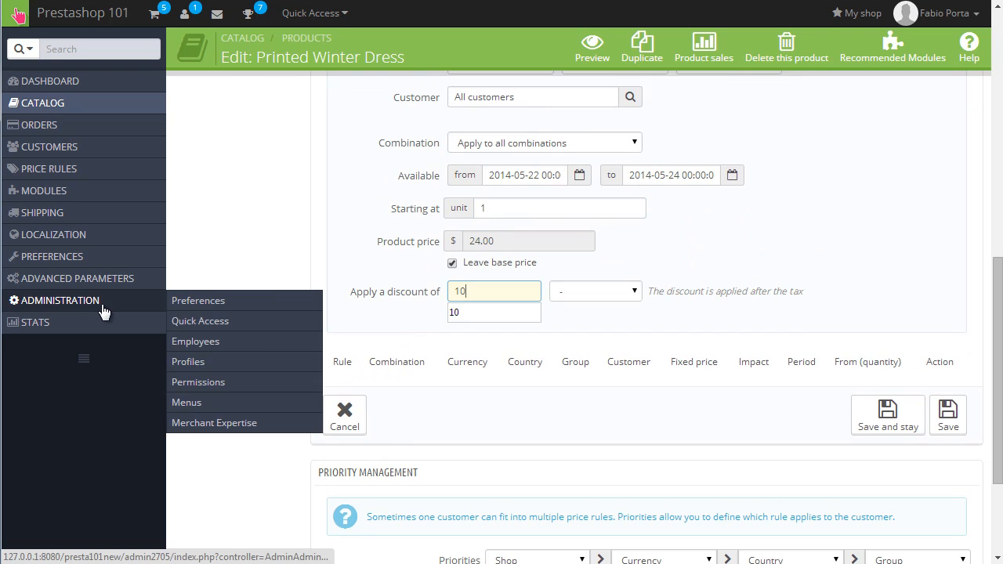
{"action": "left_click", "coordinate": [583, 290]}
{"action": "left_click", "coordinate": [580, 335]}
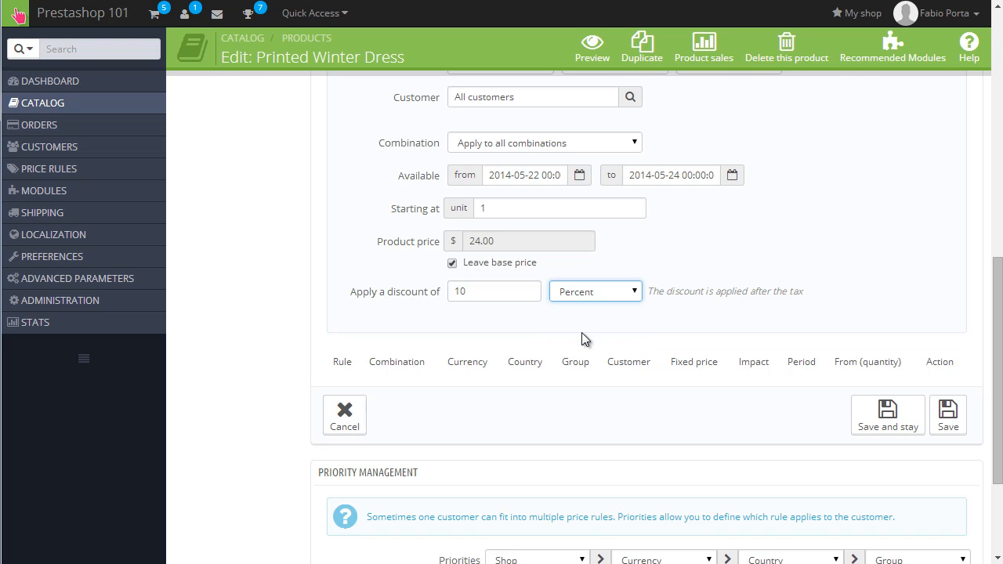
{"action": "left_click", "coordinate": [890, 423]}
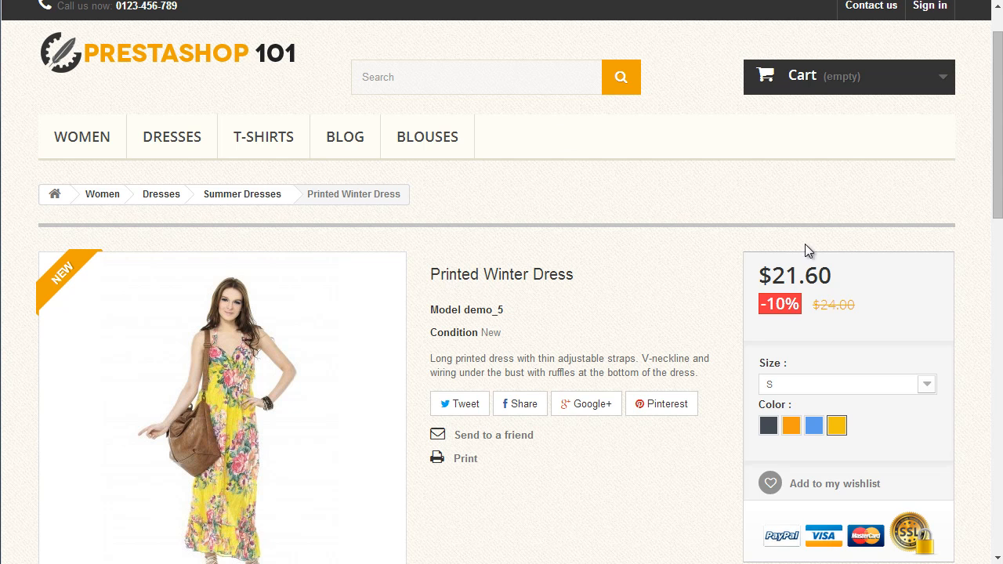
Step: Look over the product's data sheet on its store page
{"action": "scroll", "coordinate": [673, 261], "scroll_direction": "down", "scroll_amount": 3}
{"action": "scroll", "coordinate": [625, 253], "scroll_direction": "down", "scroll_amount": 4}
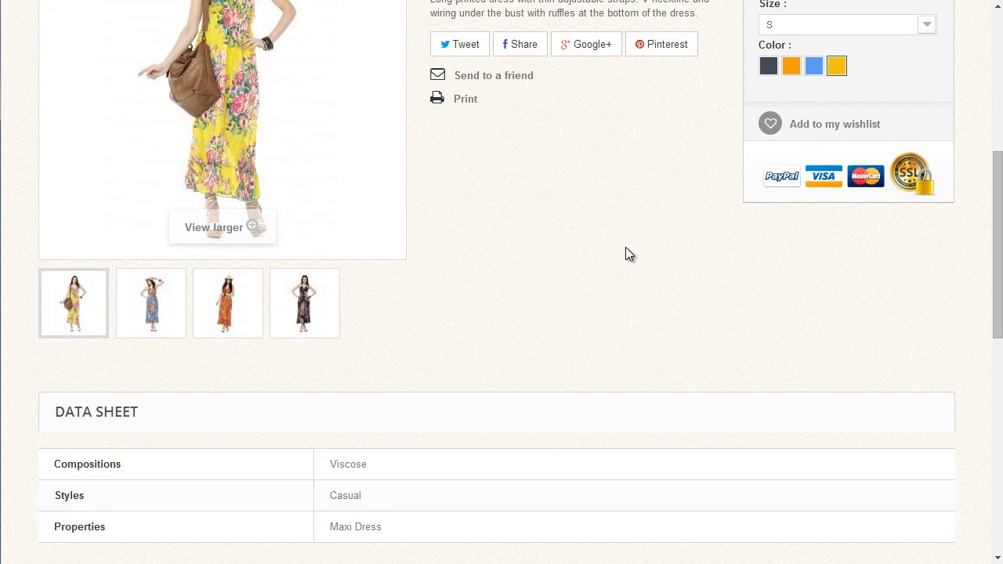
{"action": "scroll", "coordinate": [625, 253], "scroll_direction": "up", "scroll_amount": 1}
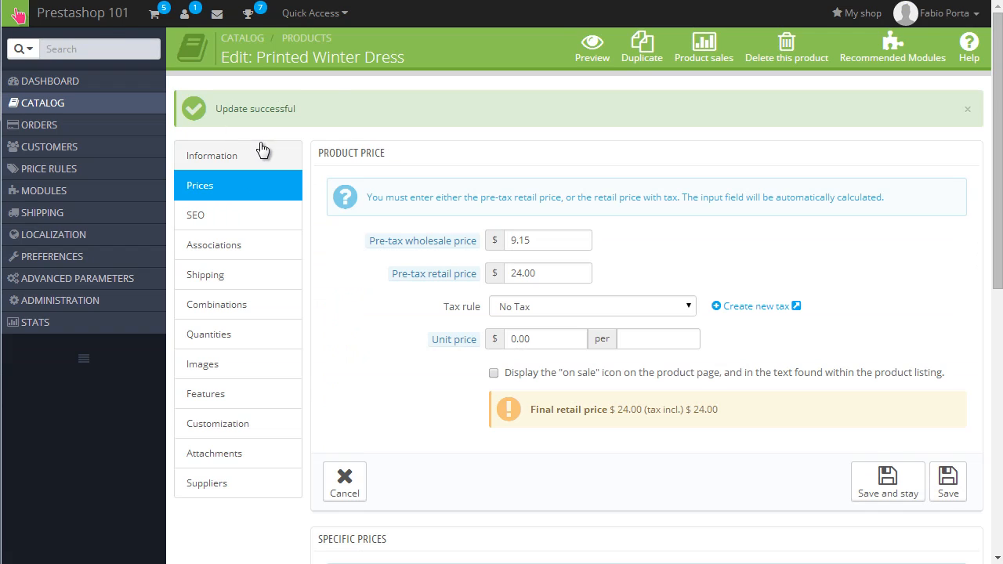
Step: Set the product's Compositions feature to Wool, save while staying on the edit page, and check the product's store page
{"action": "left_click", "coordinate": [255, 398]}
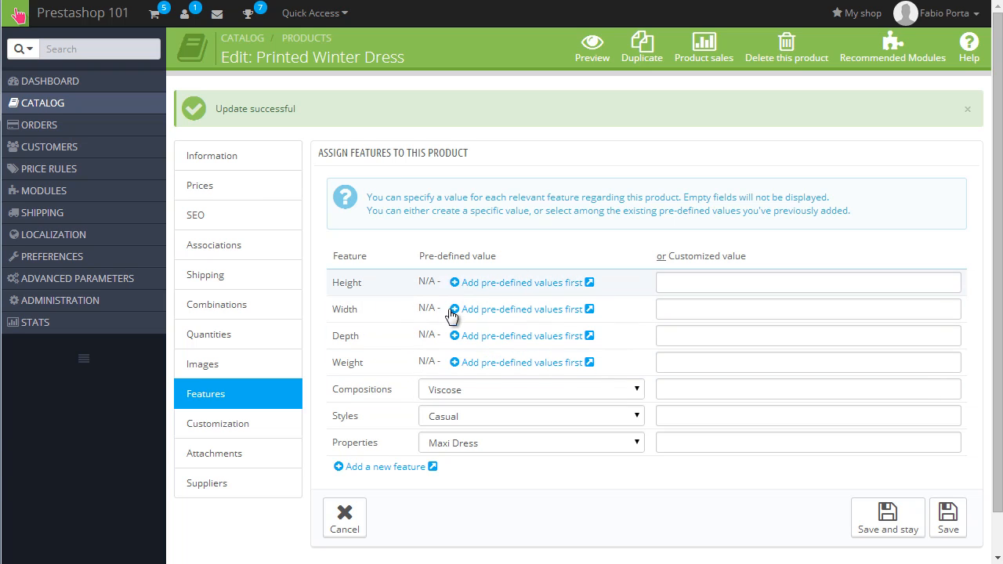
{"action": "left_click", "coordinate": [500, 394]}
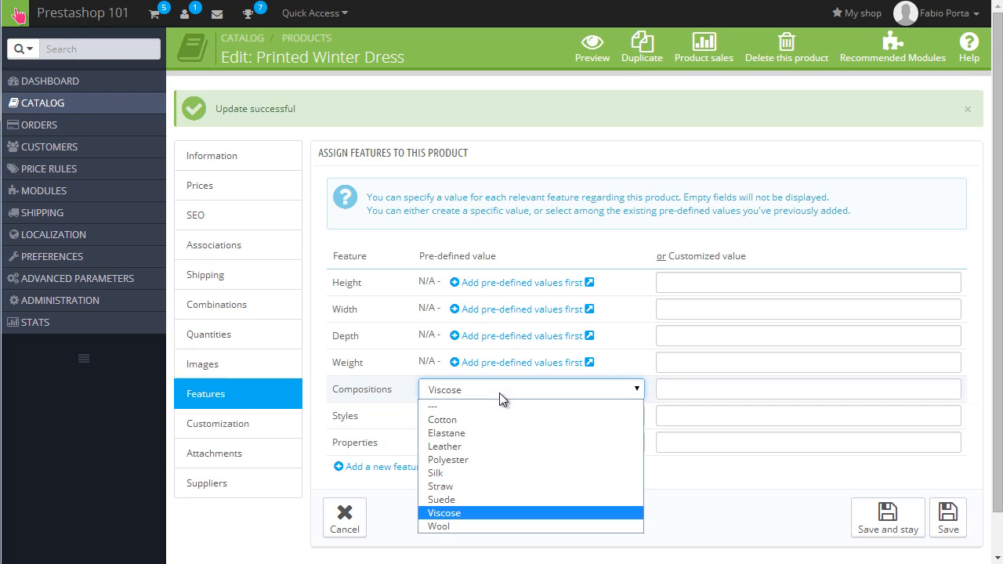
{"action": "left_click", "coordinate": [471, 527]}
{"action": "scroll", "coordinate": [807, 400], "scroll_direction": "down", "scroll_amount": 1}
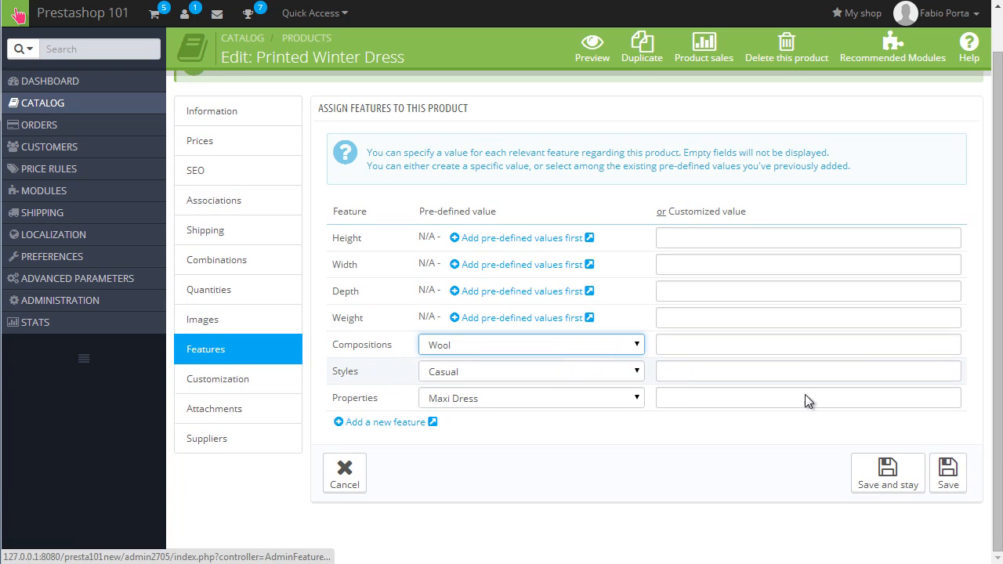
{"action": "left_click", "coordinate": [890, 474]}
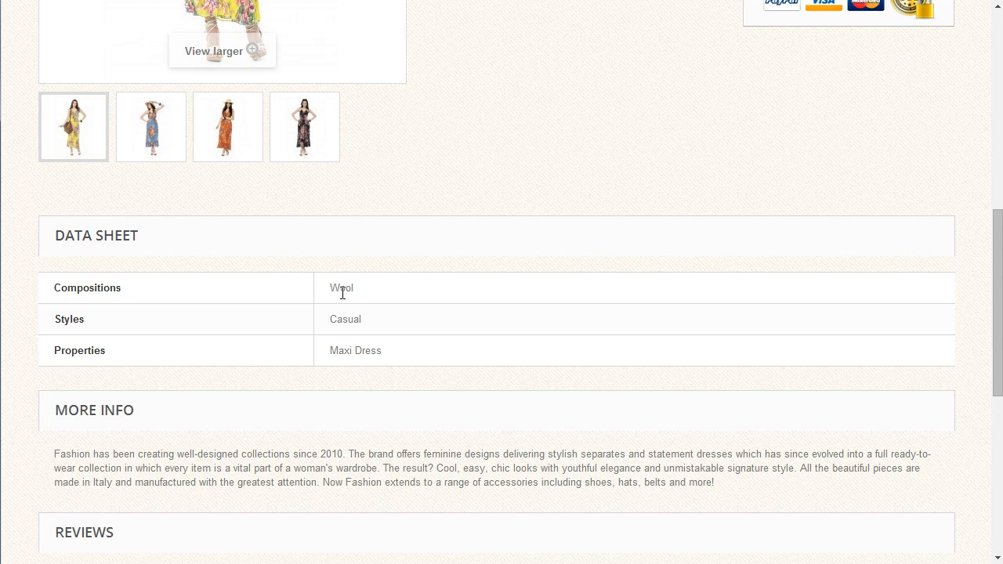
{"action": "scroll", "coordinate": [381, 245], "scroll_direction": "up", "scroll_amount": 6}
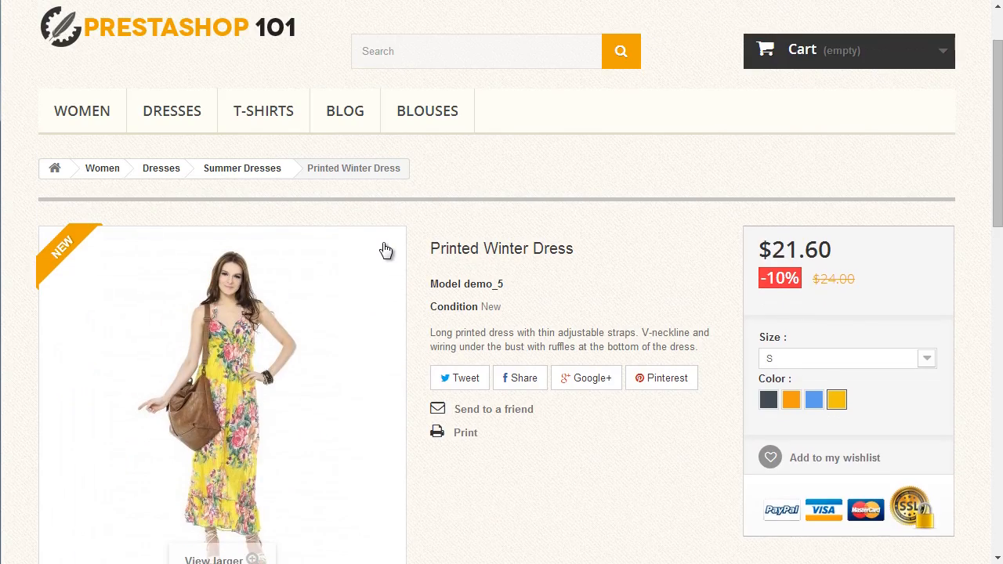
{"action": "scroll", "coordinate": [385, 251], "scroll_direction": "down", "scroll_amount": 4}
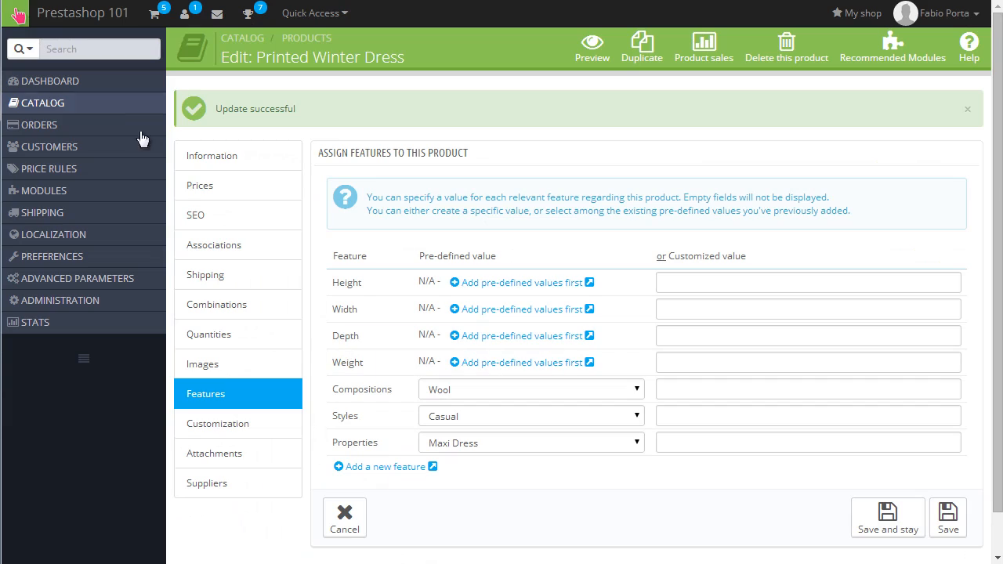
Step: Open the Summer Dresses category, found within Women and Dresses in the catalog categories, for editing
{"action": "mouse_move", "coordinate": [120, 91]}
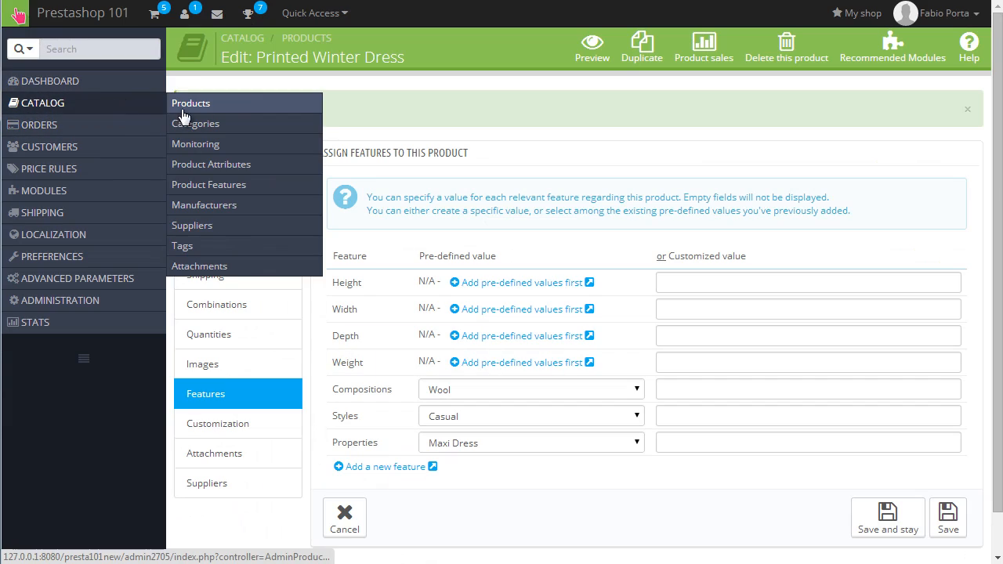
{"action": "left_click", "coordinate": [212, 124]}
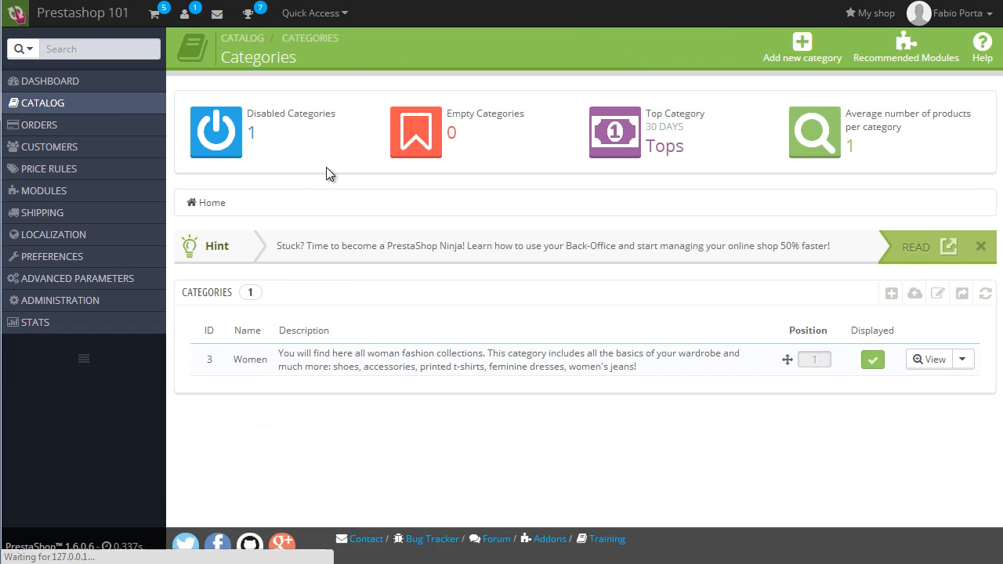
{"action": "left_click", "coordinate": [462, 357]}
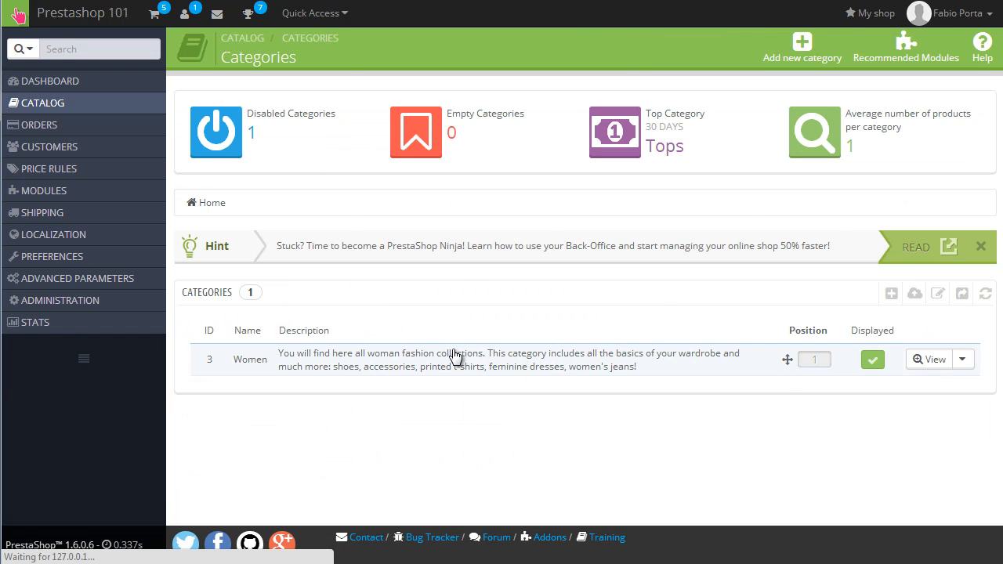
{"action": "left_click", "coordinate": [343, 329]}
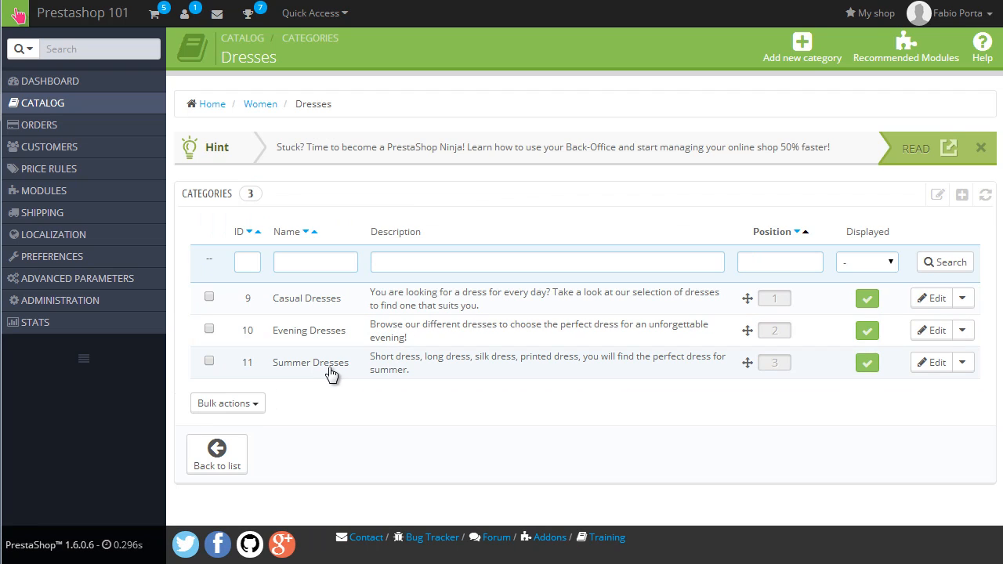
{"action": "left_click", "coordinate": [919, 370]}
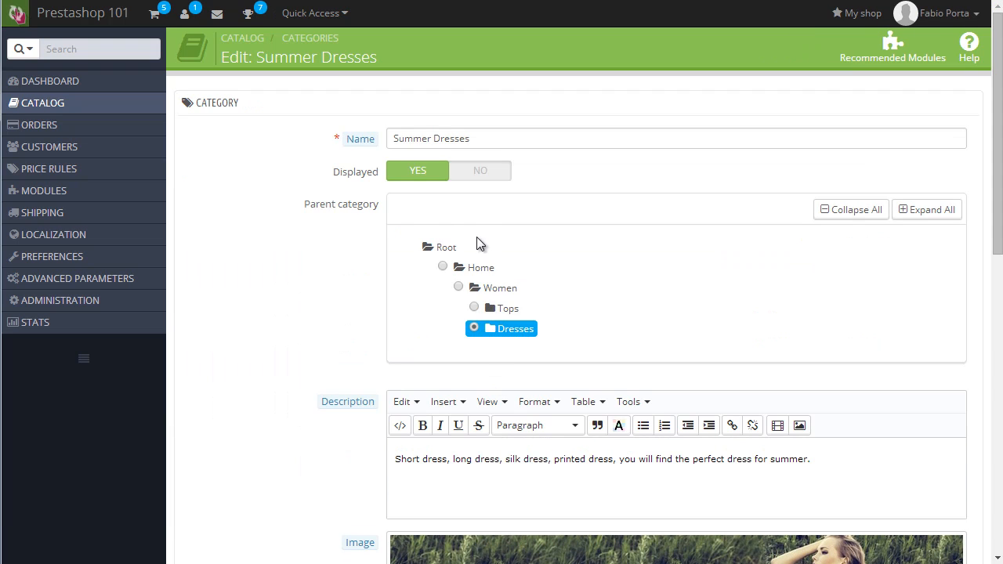
Step: Rename the category as Cheap Dresses and look over its remaining settings
{"action": "double_click", "coordinate": [432, 138]}
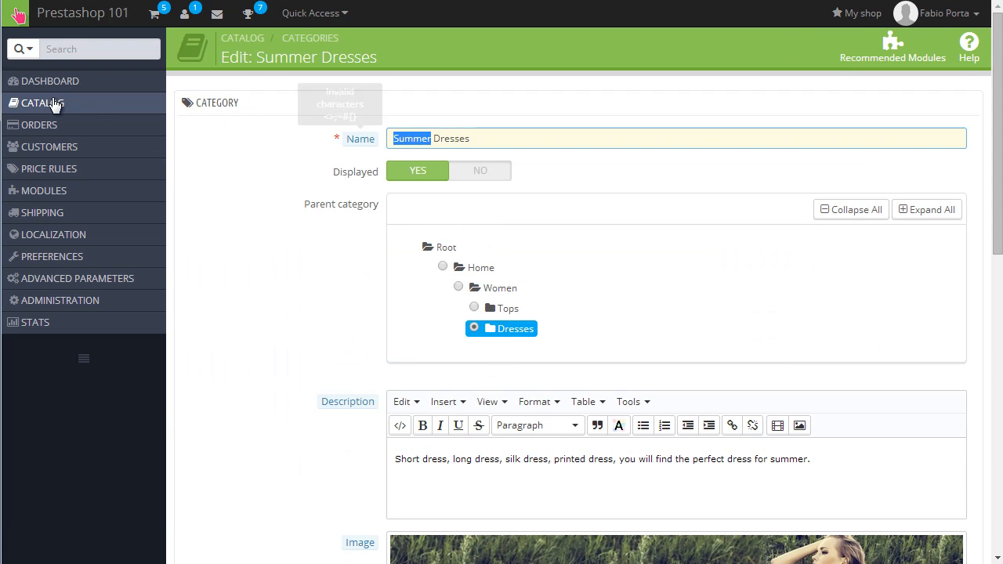
{"action": "type", "text": "CHeap"}
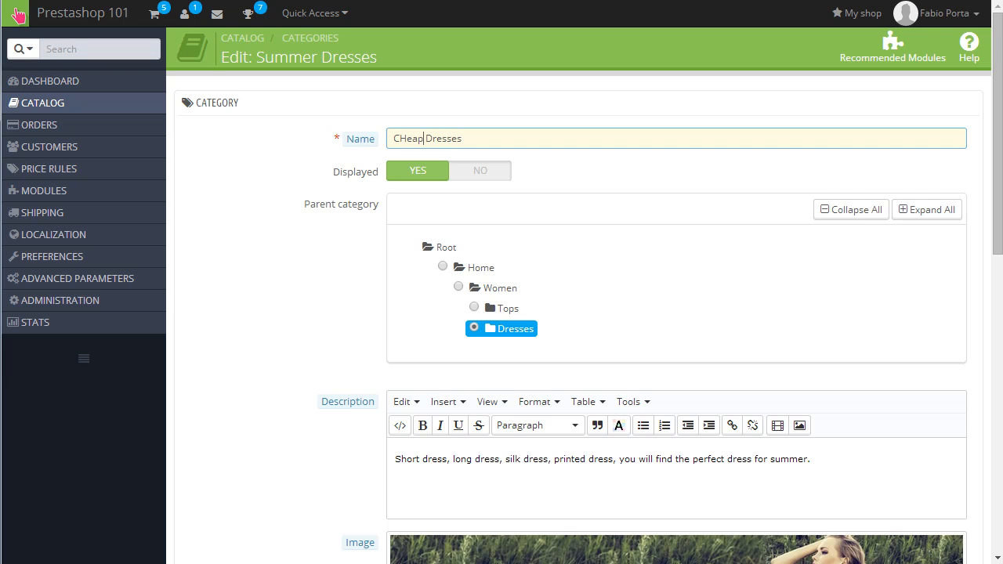
{"action": "key", "text": "Left"}
{"action": "key", "text": "BackSpace"}
{"action": "type", "text": "h"}
{"action": "scroll", "coordinate": [306, 210], "scroll_direction": "down", "scroll_amount": 7}
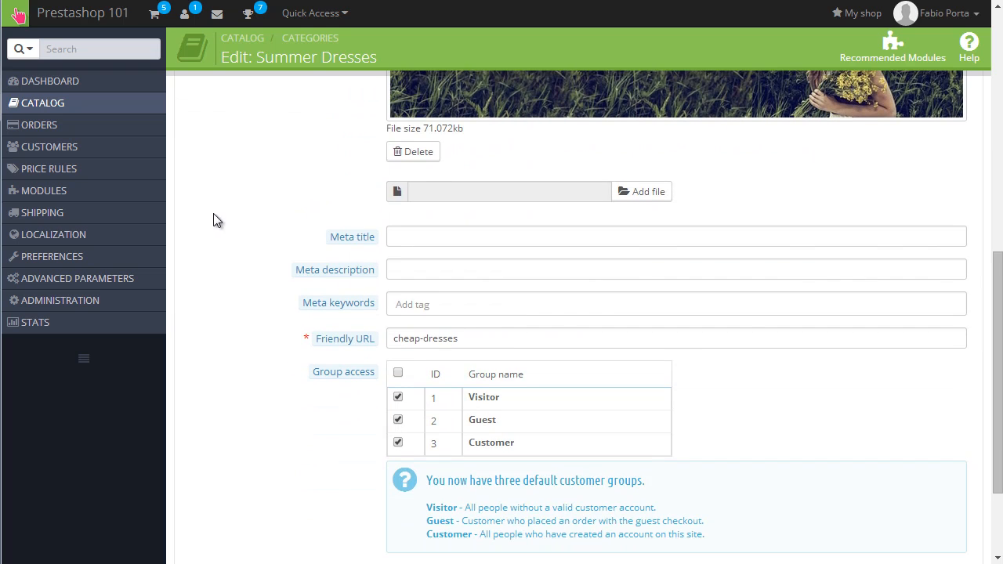
{"action": "scroll", "coordinate": [214, 213], "scroll_direction": "down", "scroll_amount": 2}
{"action": "scroll", "coordinate": [235, 225], "scroll_direction": "up", "scroll_amount": 10}
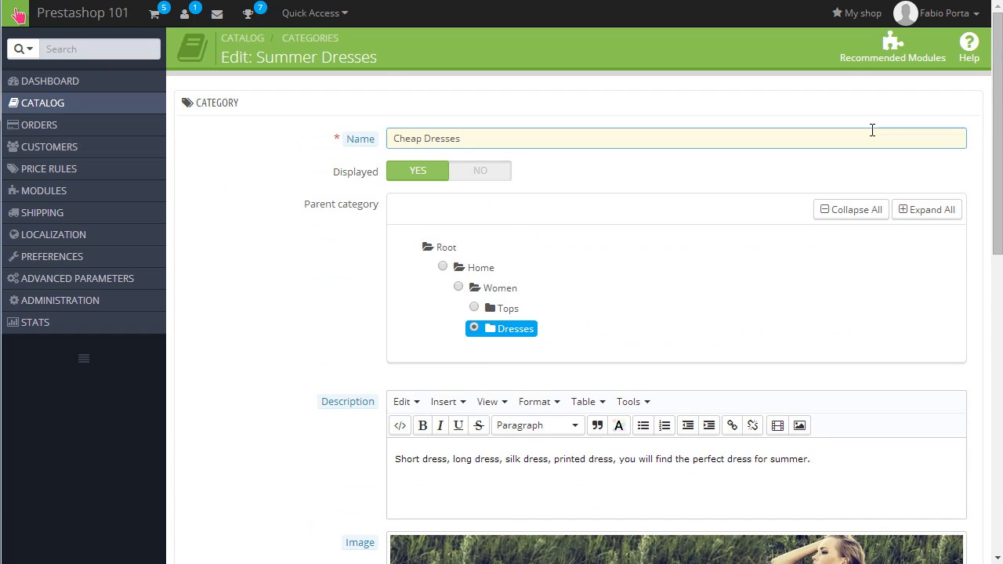
Step: Save the renamed category and reload the product's store page to check its category path
{"action": "scroll", "coordinate": [872, 130], "scroll_direction": "down", "scroll_amount": 10}
{"action": "left_click", "coordinate": [952, 470]}
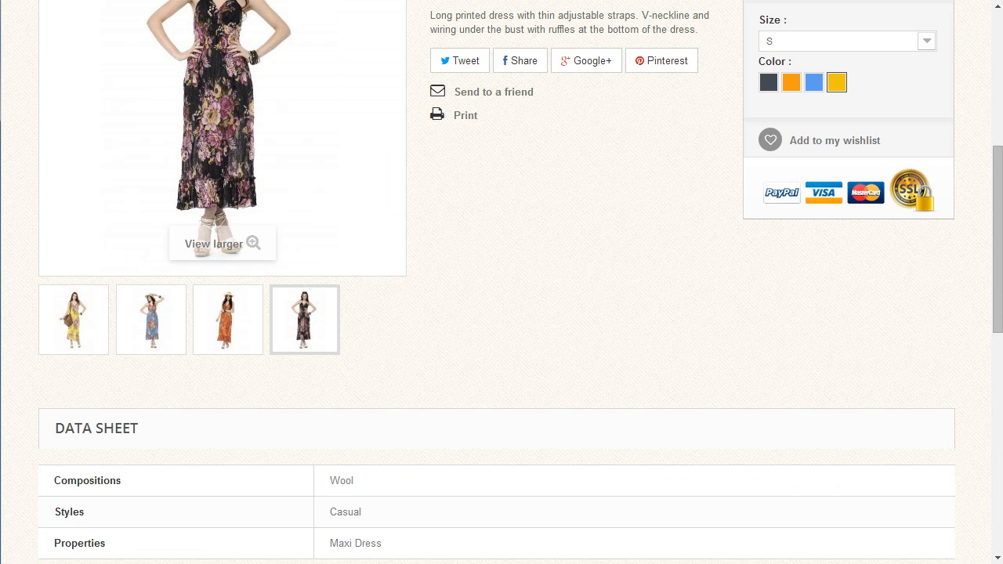
{"action": "key", "text": "F5"}
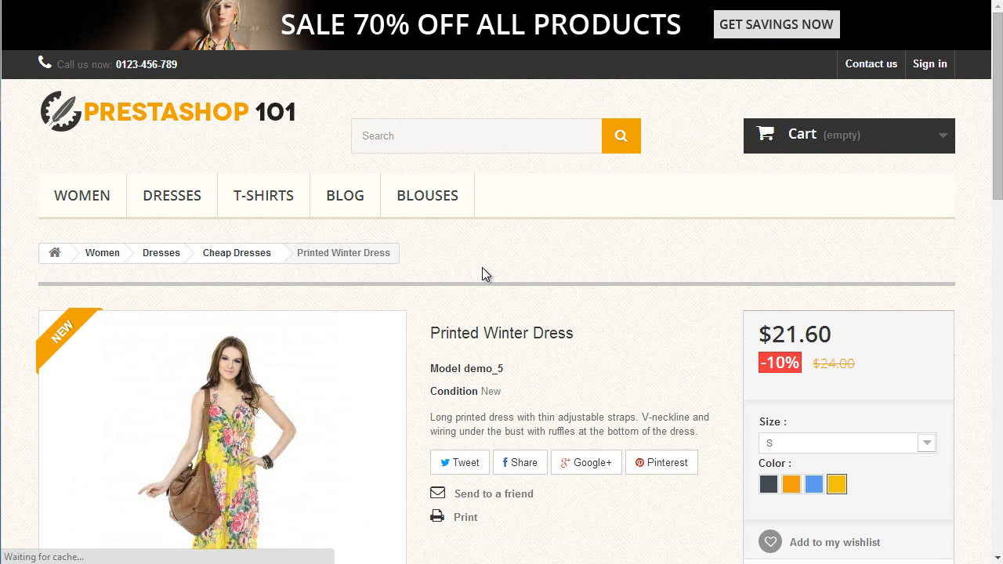
Step: Start a new catalog category named Men with Home as its parent category
{"action": "mouse_move", "coordinate": [87, 220]}
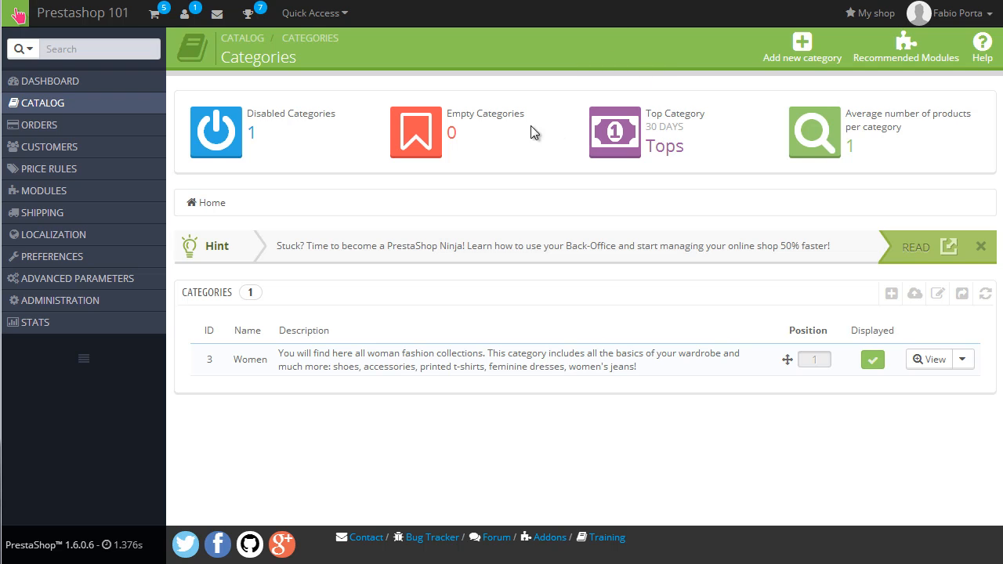
{"action": "mouse_move", "coordinate": [110, 110]}
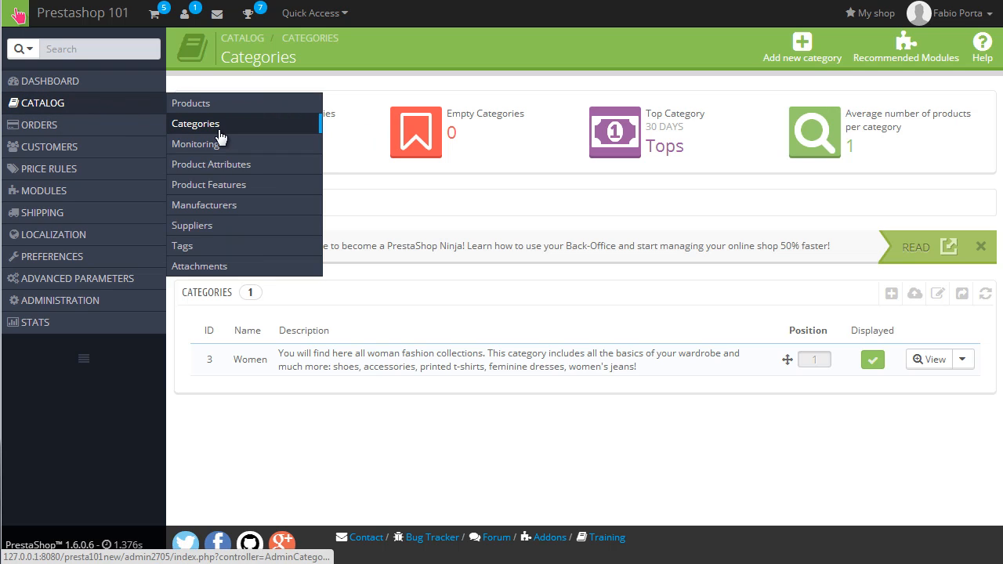
{"action": "left_click", "coordinate": [800, 58]}
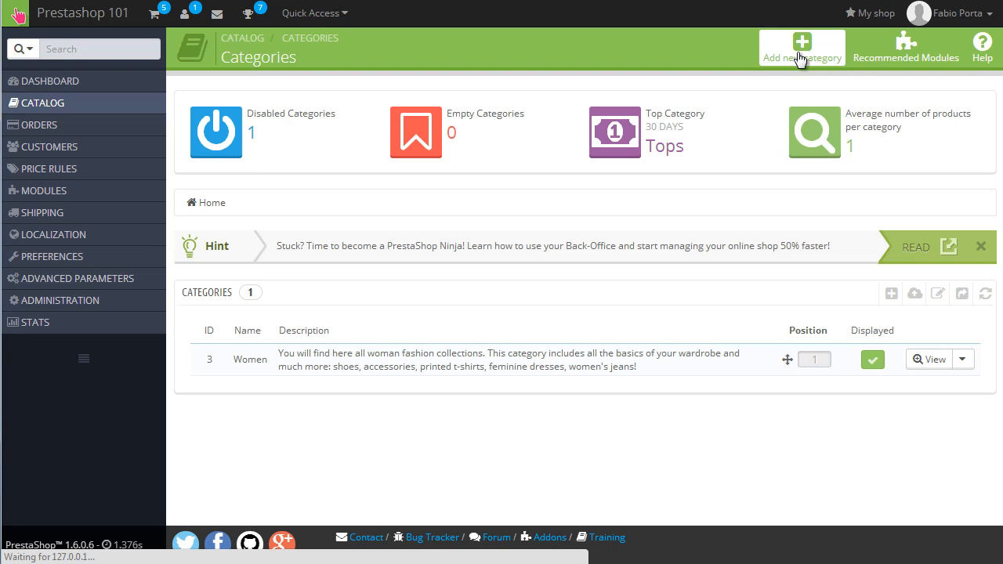
{"action": "left_click", "coordinate": [551, 141]}
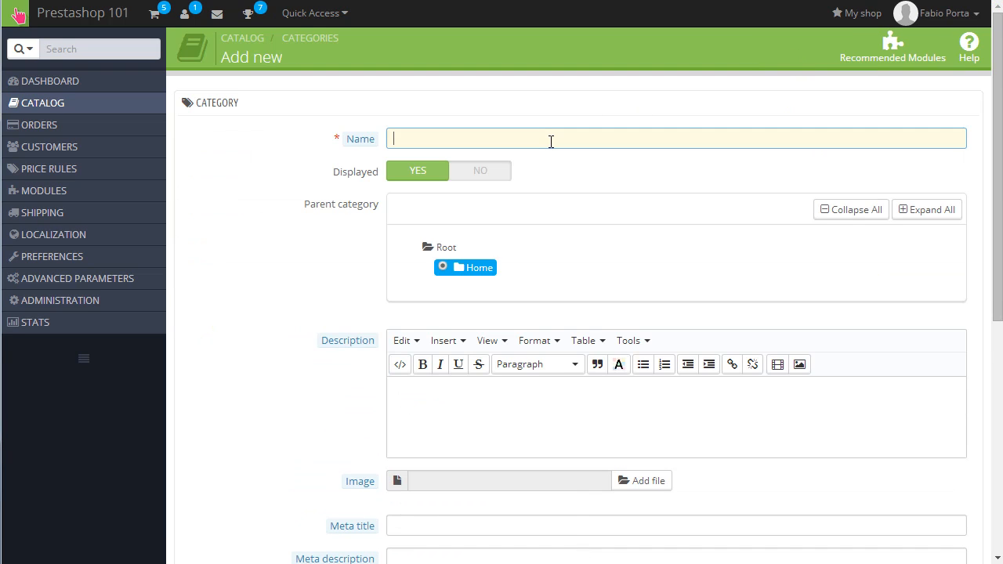
{"action": "type", "text": "Men"}
{"action": "left_click", "coordinate": [591, 216]}
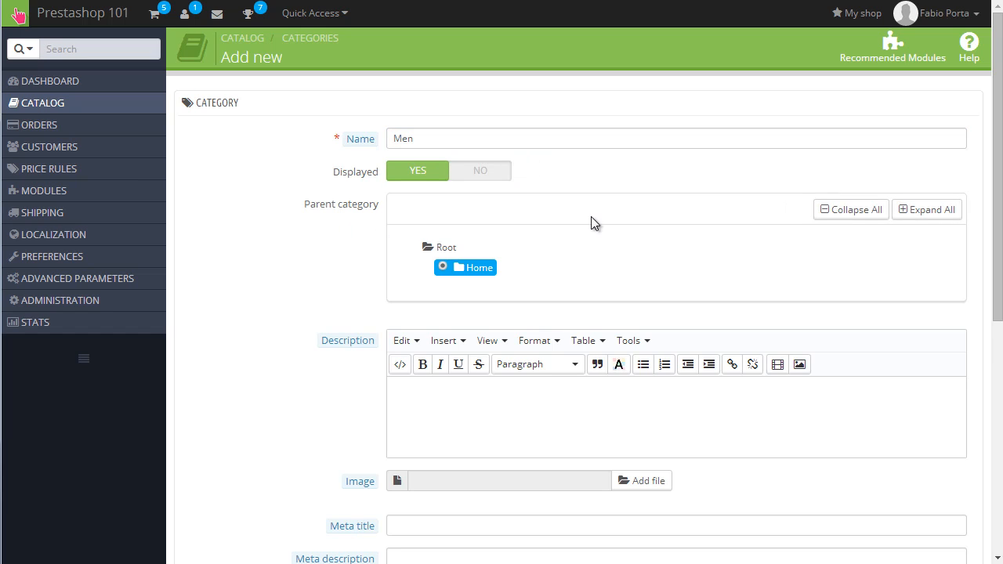
{"action": "left_click", "coordinate": [480, 267]}
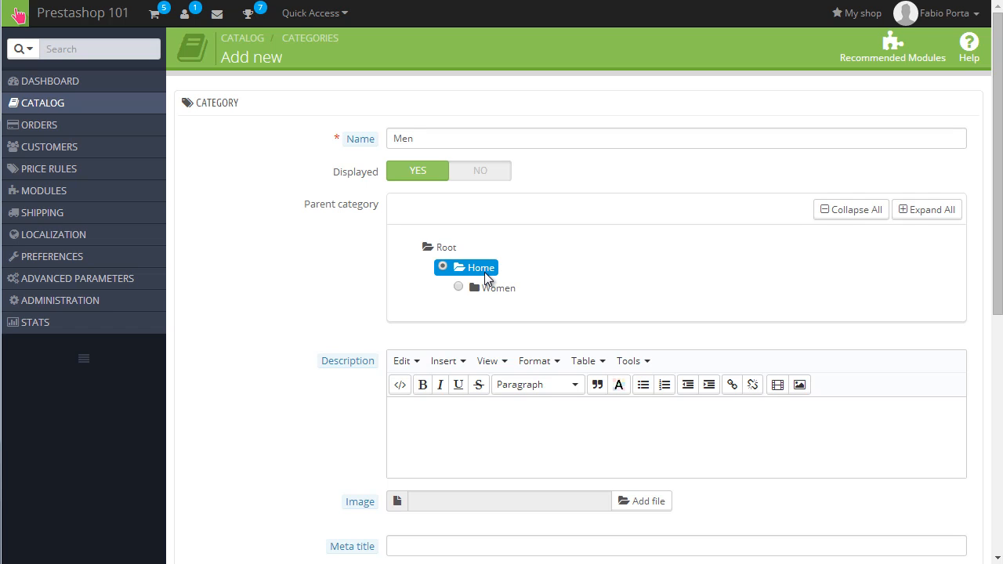
Step: Enter "I will just write some descriptive text" as the category description and add category.jpg as its image
{"action": "scroll", "coordinate": [493, 287], "scroll_direction": "down", "scroll_amount": 1}
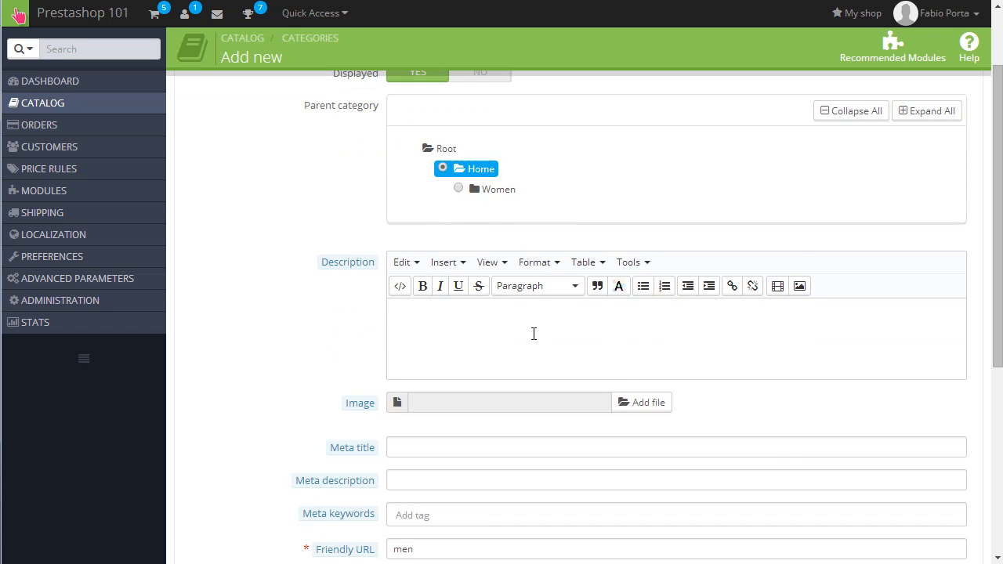
{"action": "left_click", "coordinate": [520, 358]}
{"action": "type", "text": "I will just write some descriptive text"}
{"action": "scroll", "coordinate": [521, 358], "scroll_direction": "down", "scroll_amount": 2}
{"action": "left_click", "coordinate": [641, 302]}
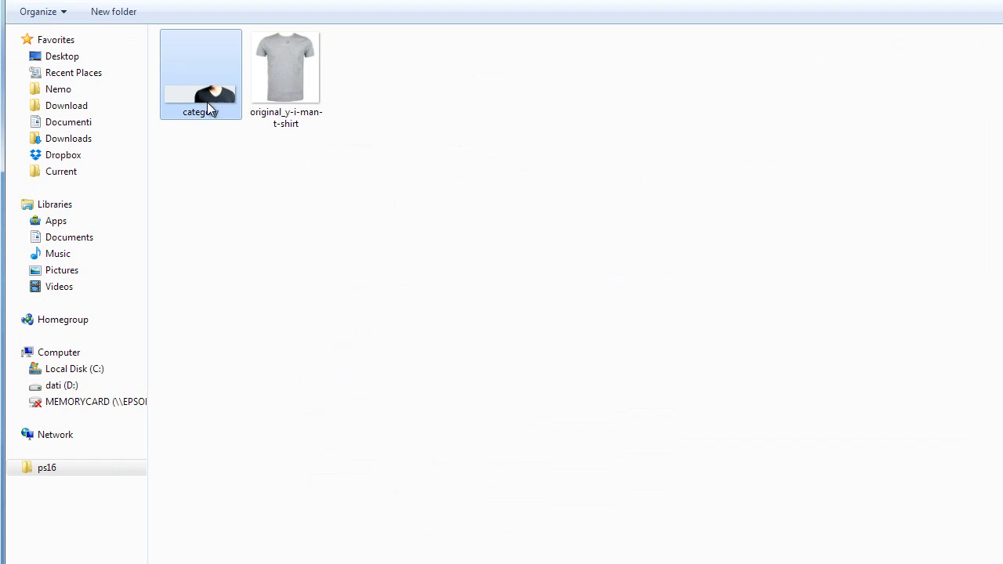
{"action": "key", "text": "Return"}
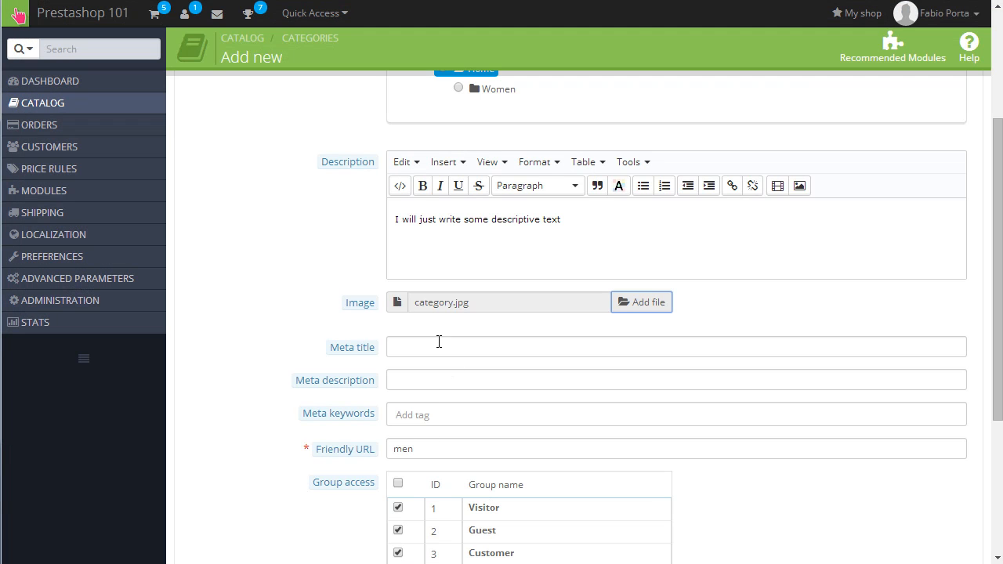
Step: Review the new category's meta fields, friendly URL and group access, and save the category
{"action": "left_click", "coordinate": [441, 345]}
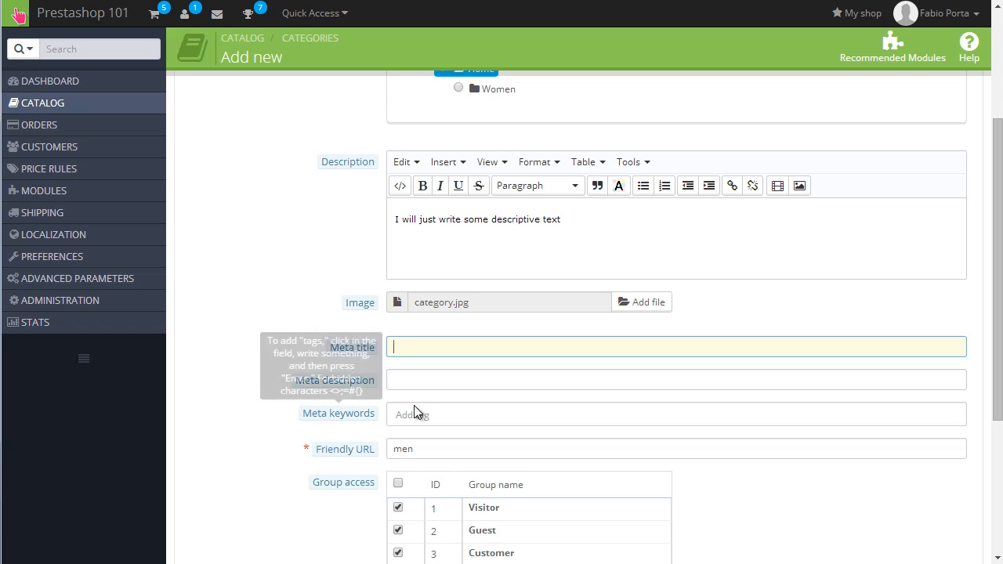
{"action": "scroll", "coordinate": [415, 413], "scroll_direction": "down", "scroll_amount": 1}
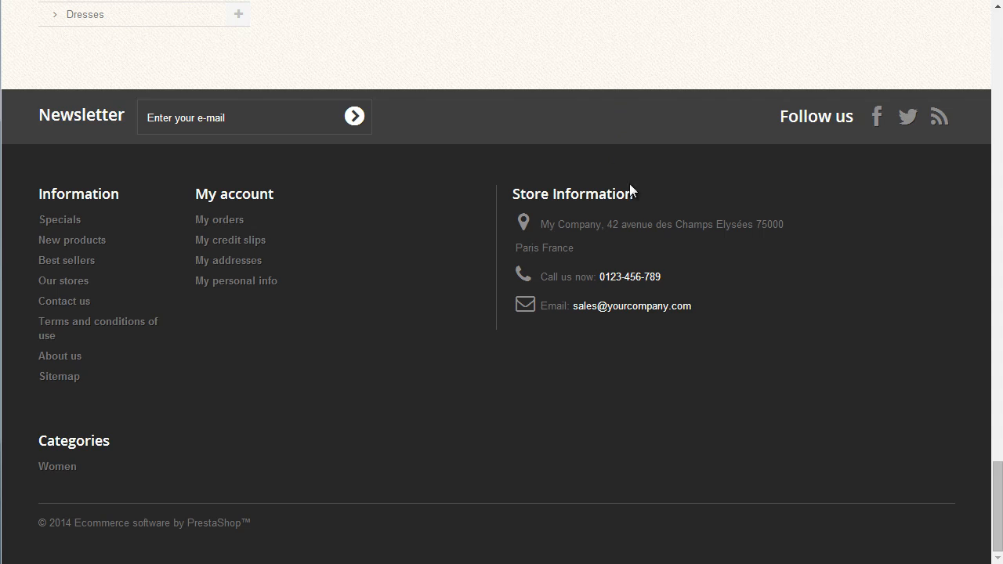
{"action": "scroll", "coordinate": [629, 183], "scroll_direction": "up", "scroll_amount": 20}
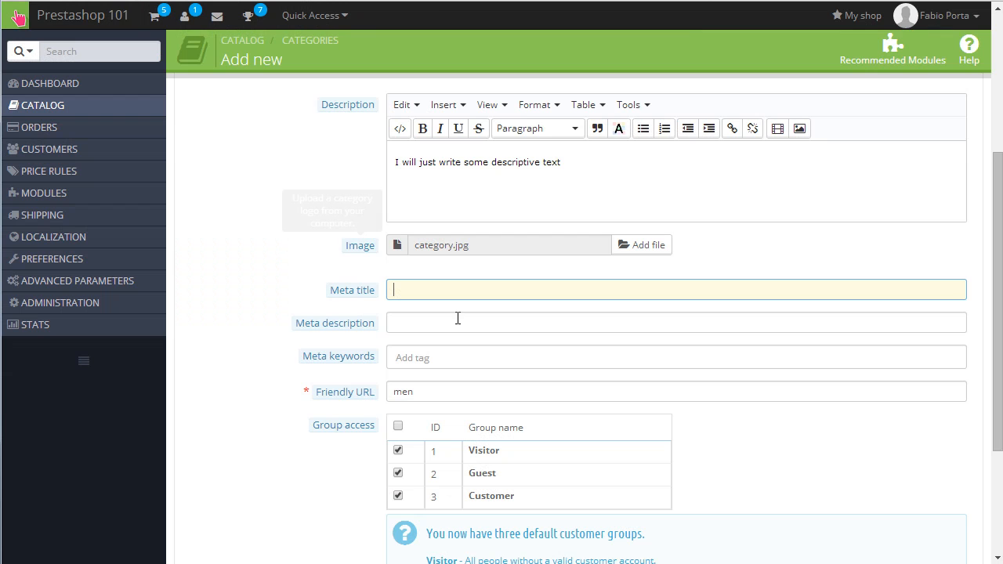
{"action": "scroll", "coordinate": [458, 318], "scroll_direction": "down", "scroll_amount": 1}
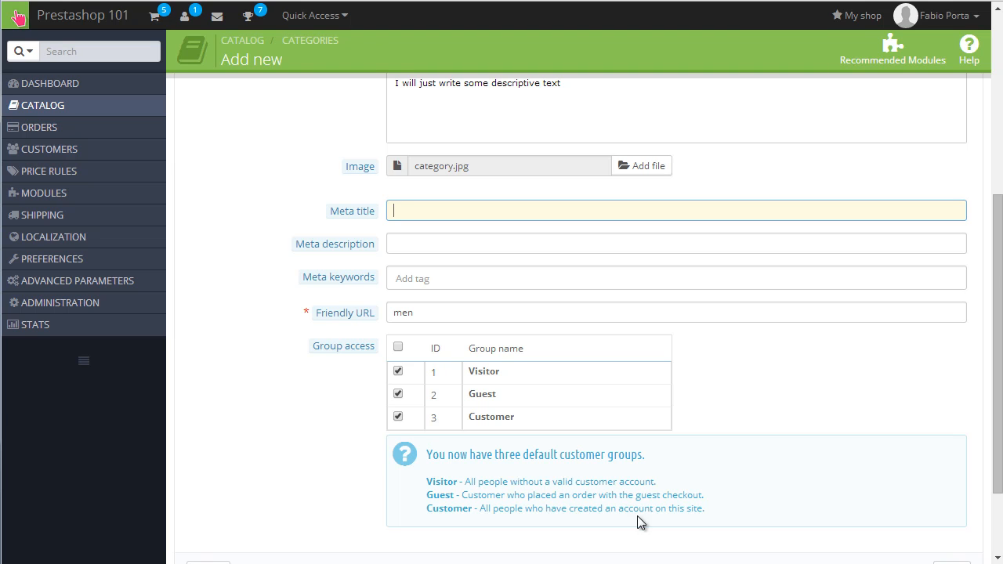
{"action": "left_click", "coordinate": [816, 369]}
{"action": "scroll", "coordinate": [816, 369], "scroll_direction": "down", "scroll_amount": 3}
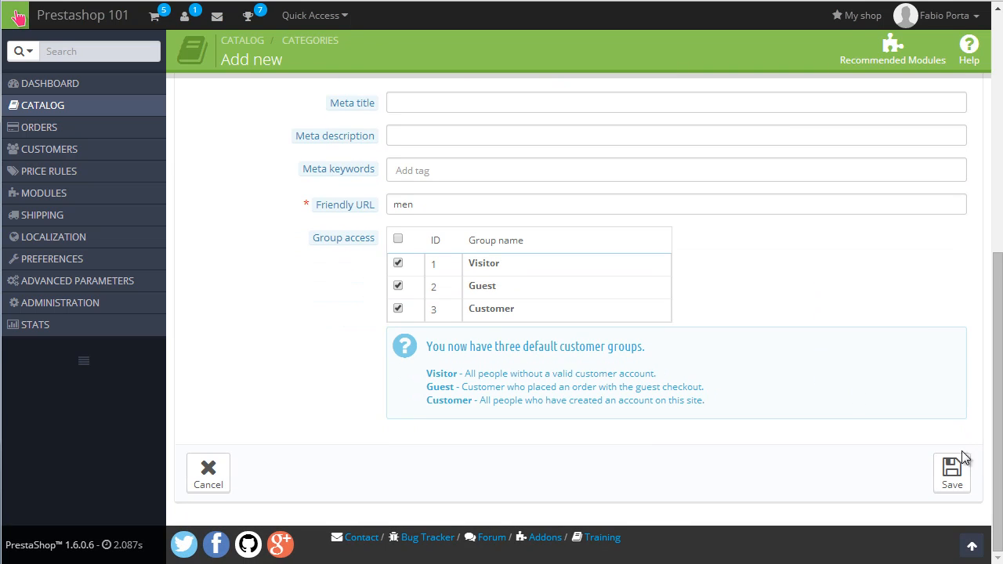
{"action": "left_click", "coordinate": [952, 471]}
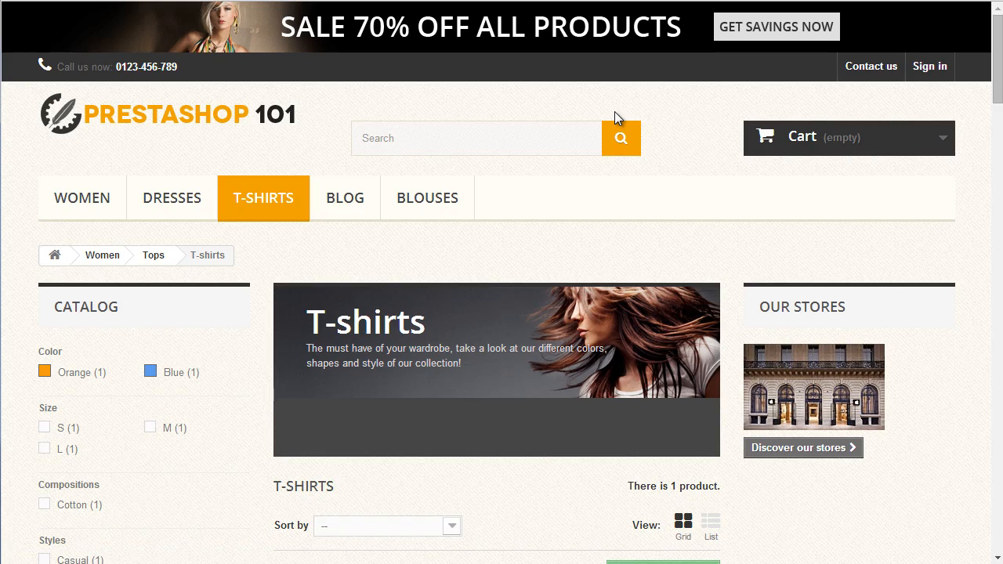
Step: Open the Men category from the store's category list and examine the title, description and image in its banner
{"action": "scroll", "coordinate": [616, 118], "scroll_direction": "down", "scroll_amount": 20}
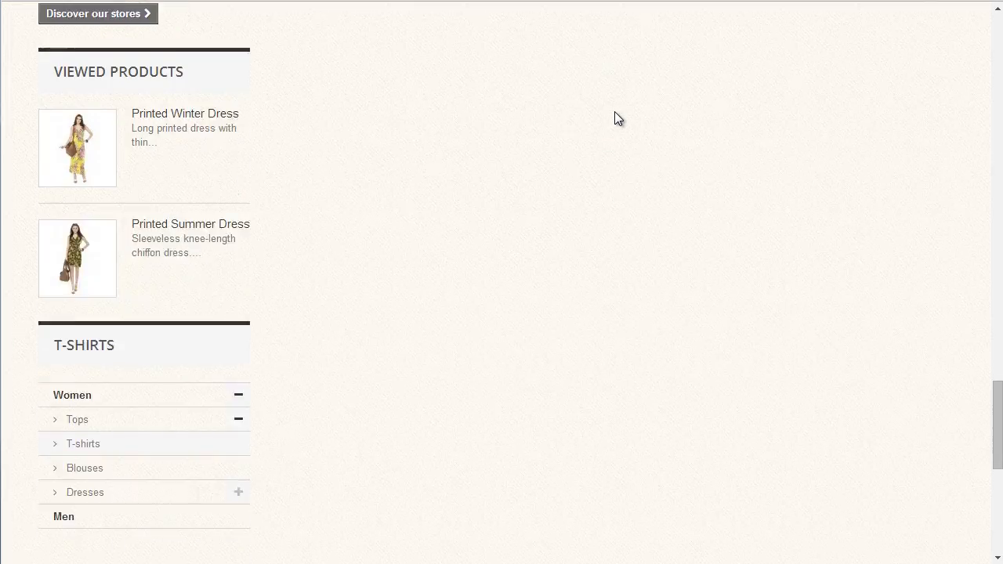
{"action": "scroll", "coordinate": [614, 117], "scroll_direction": "down", "scroll_amount": 4}
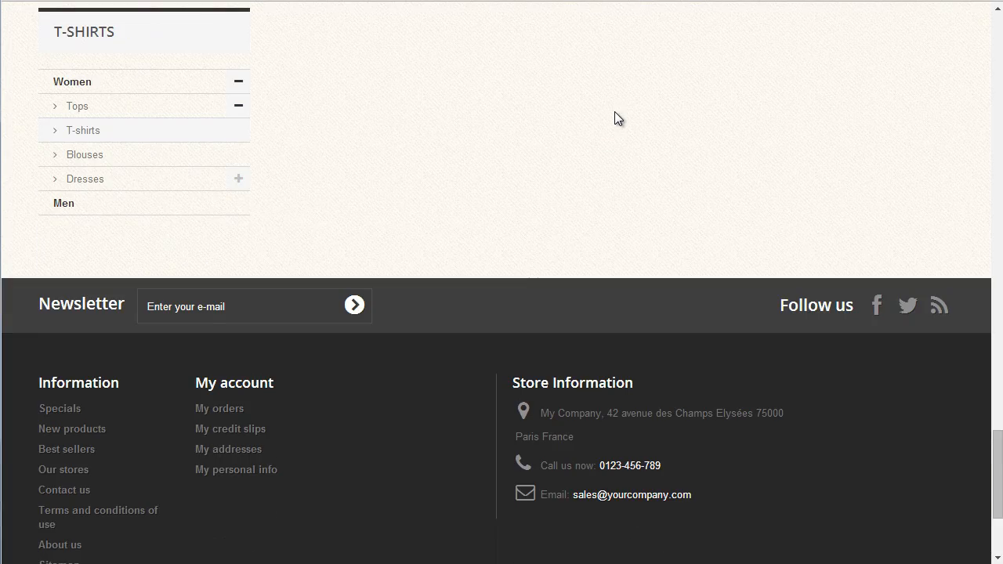
{"action": "left_click", "coordinate": [68, 206]}
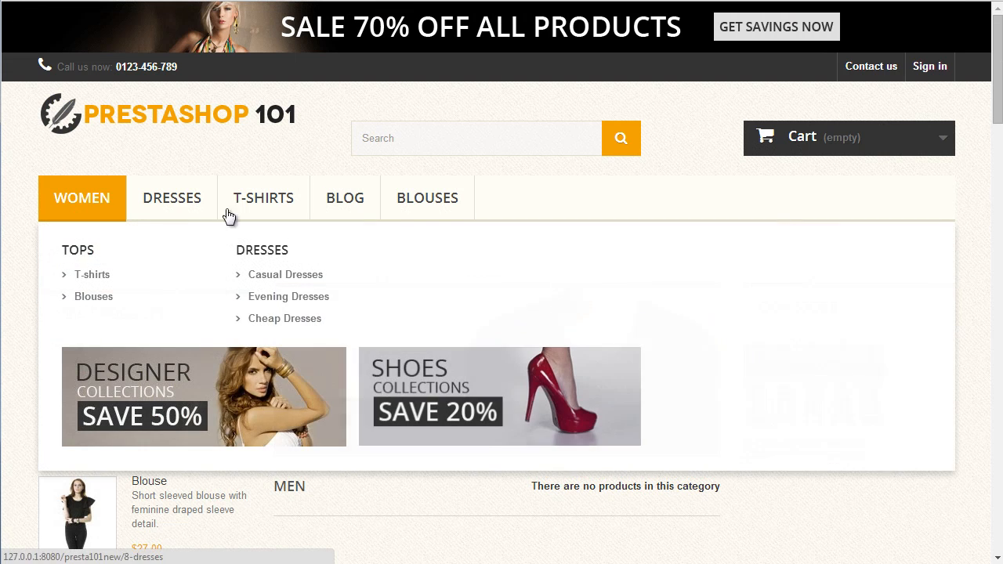
{"action": "scroll", "coordinate": [529, 327], "scroll_direction": "down", "scroll_amount": 1}
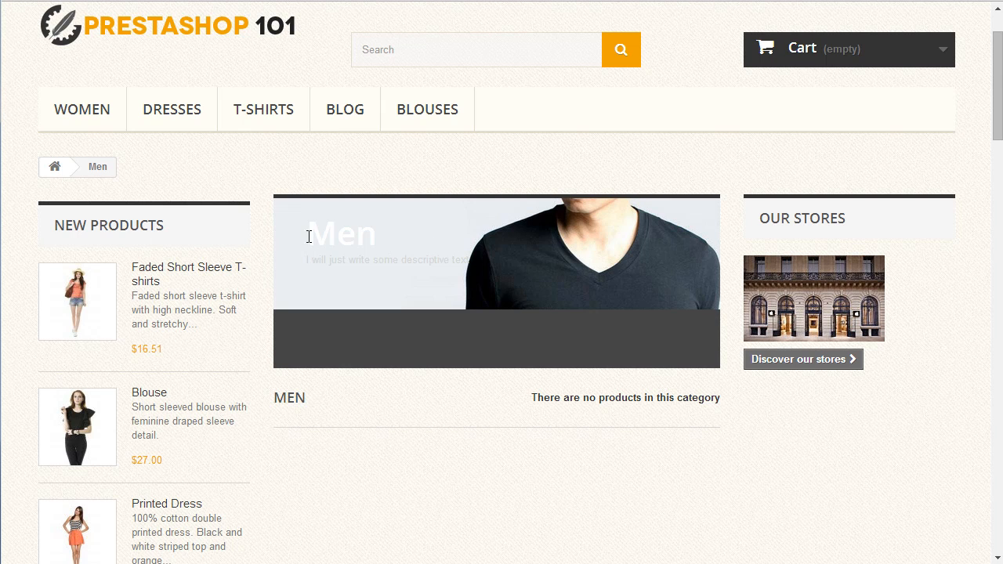
{"action": "left_click_drag", "start_coordinate": [304, 236], "coordinate": [548, 291]}
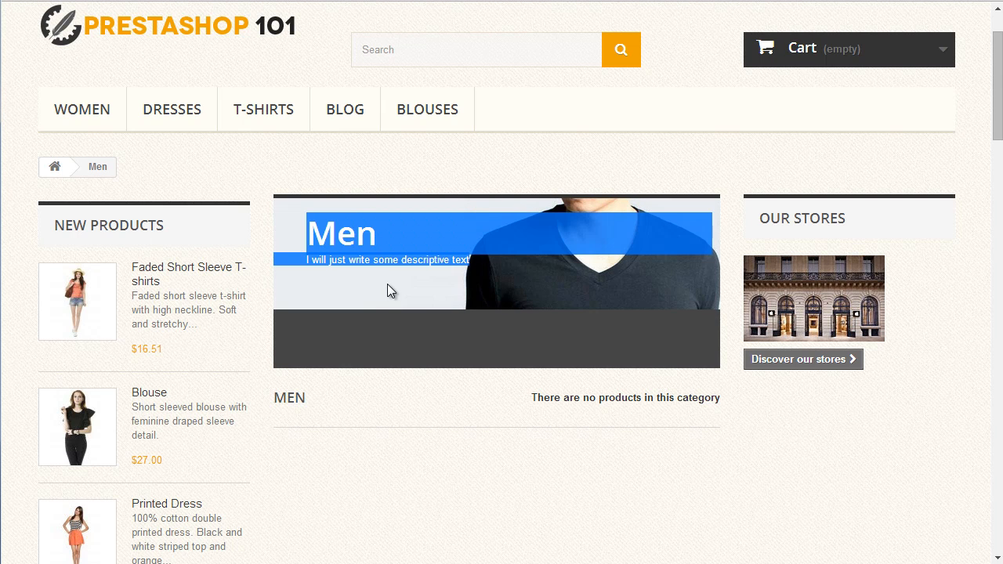
{"action": "left_click", "coordinate": [341, 266]}
{"action": "left_click_drag", "start_coordinate": [301, 262], "coordinate": [477, 269]}
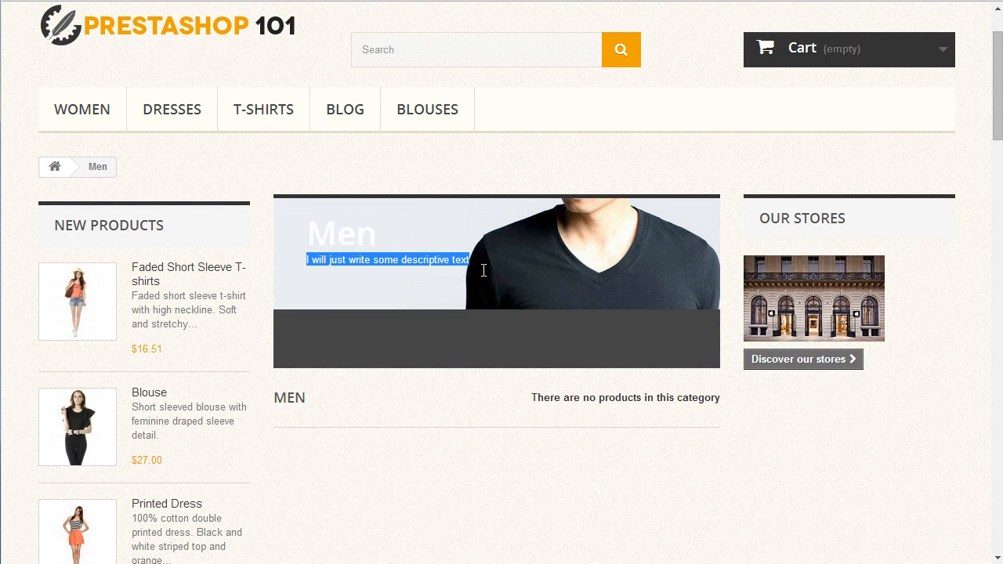
{"action": "left_click", "coordinate": [327, 276]}
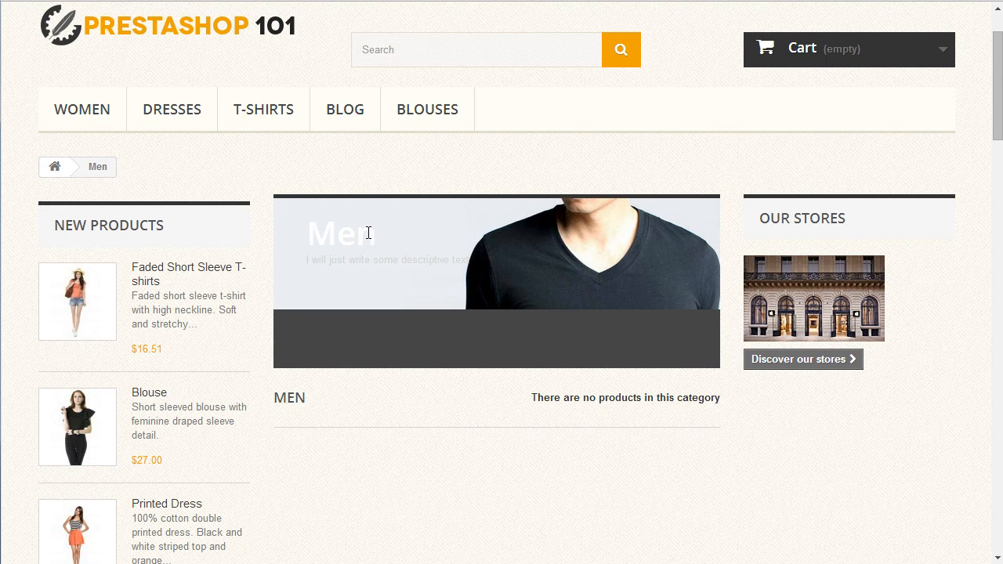
{"action": "double_click", "coordinate": [316, 241]}
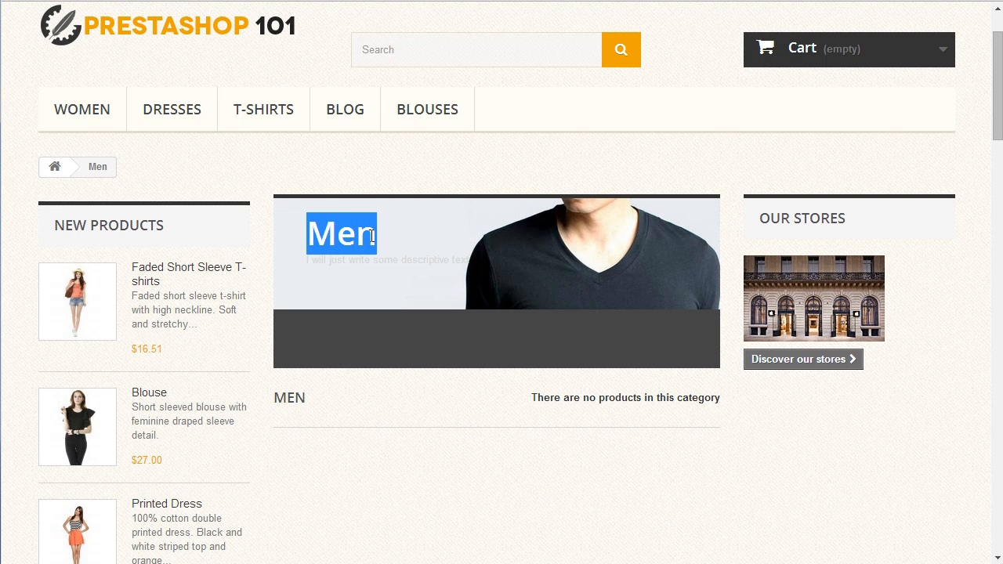
{"action": "left_click", "coordinate": [445, 225]}
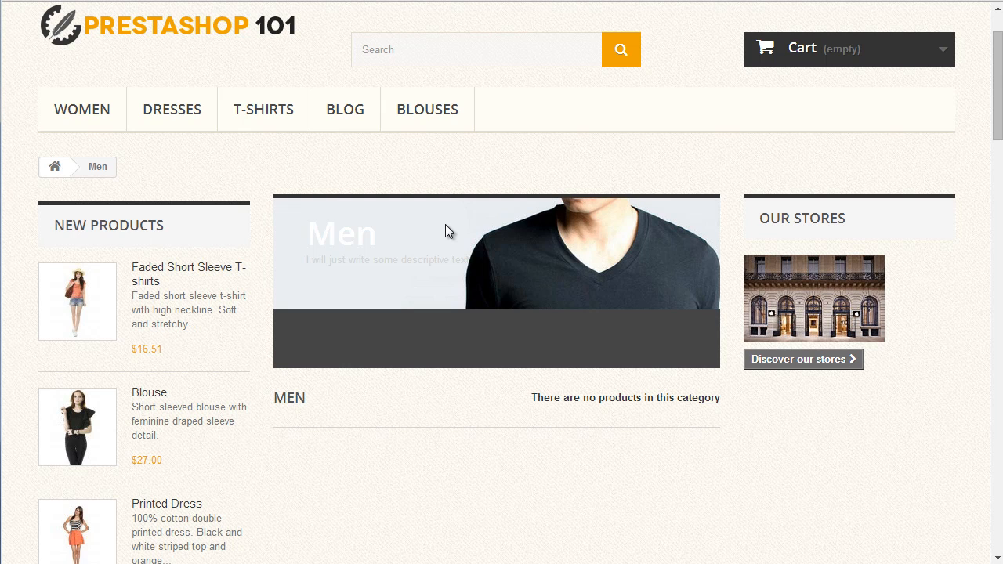
Step: Start a new product in the back office catalog and name it Printable Manly T-shirt
{"action": "left_click", "coordinate": [93, 1]}
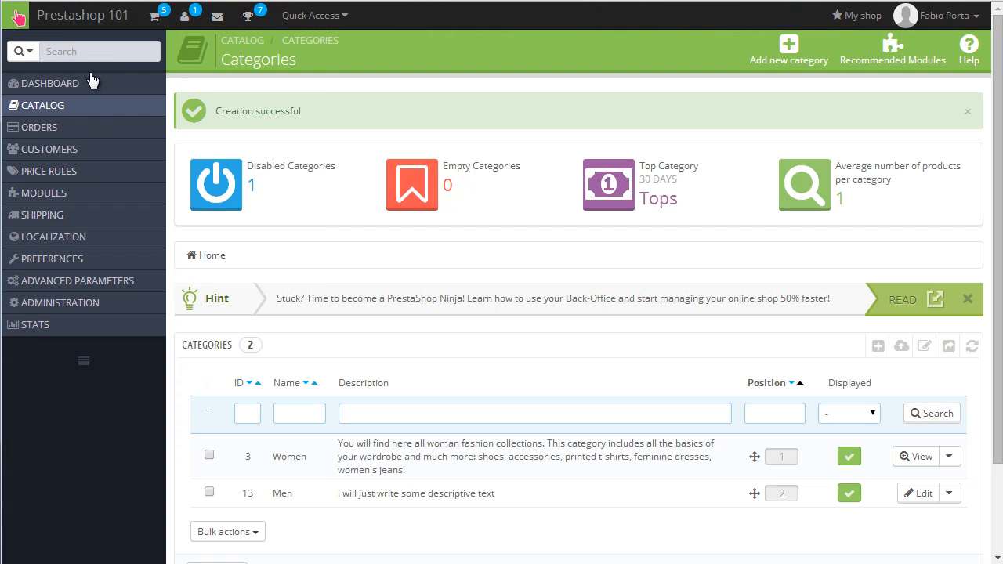
{"action": "mouse_move", "coordinate": [83, 110]}
{"action": "left_click", "coordinate": [242, 113]}
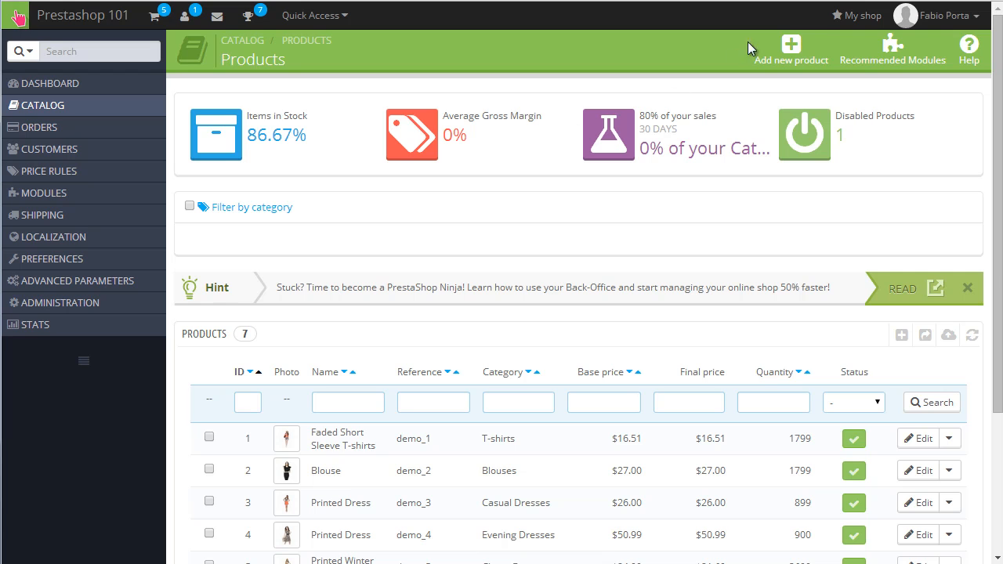
{"action": "left_click", "coordinate": [774, 49]}
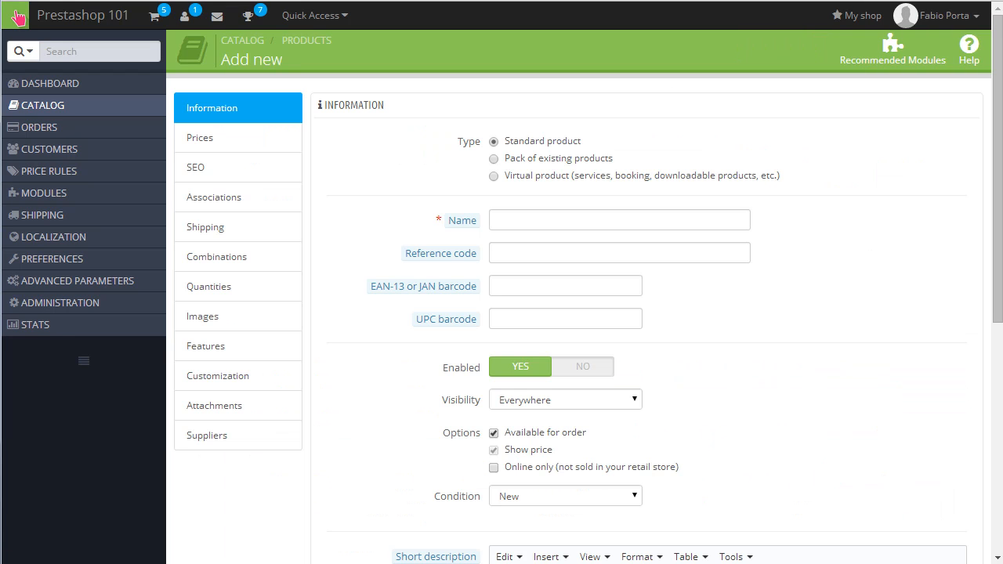
{"action": "left_click", "coordinate": [590, 220]}
{"action": "type", "text": "Printab"}
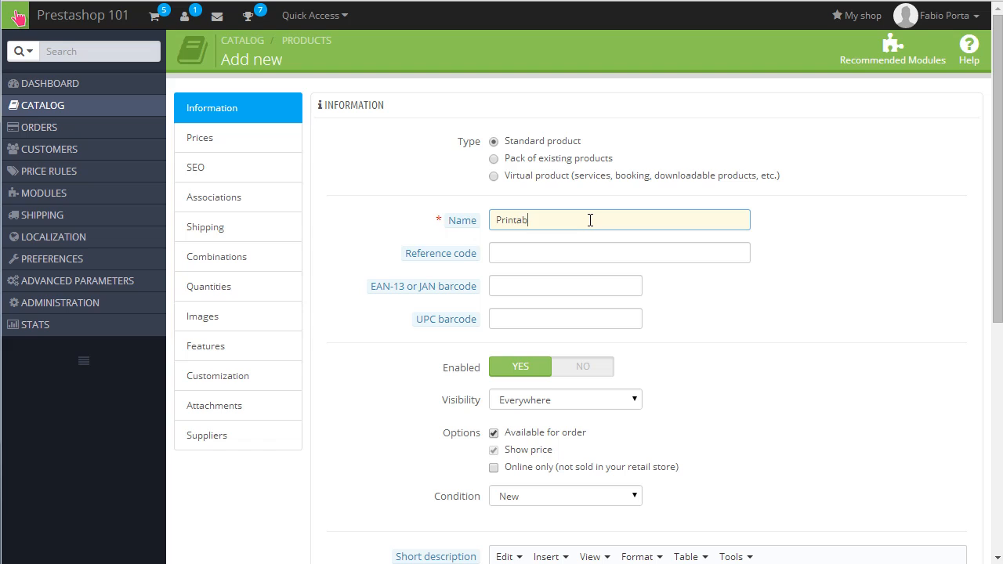
{"action": "key", "text": "BackSpace"}
{"action": "type", "text": "ble Manly T-shirt"}
Step: Fill in the product's short description with "dsfsdgdsfg" and its description with "fdgdafgdfgdf"
{"action": "scroll", "coordinate": [517, 318], "scroll_direction": "down", "scroll_amount": 4}
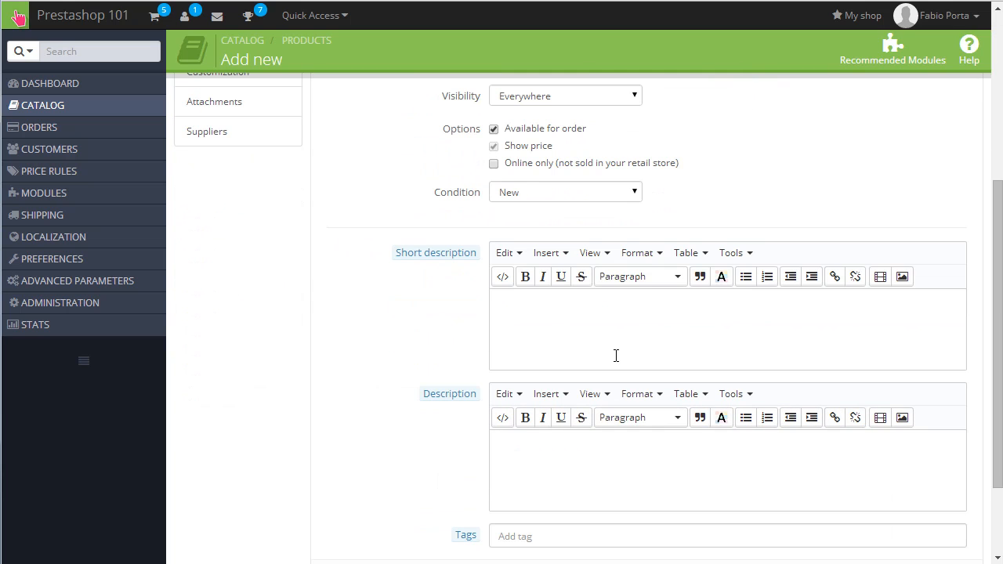
{"action": "left_click", "coordinate": [616, 355]}
{"action": "type", "text": "dsfsdgdsfg"}
{"action": "left_click", "coordinate": [616, 479]}
{"action": "type", "text": "fdgdafgdfgdf"}
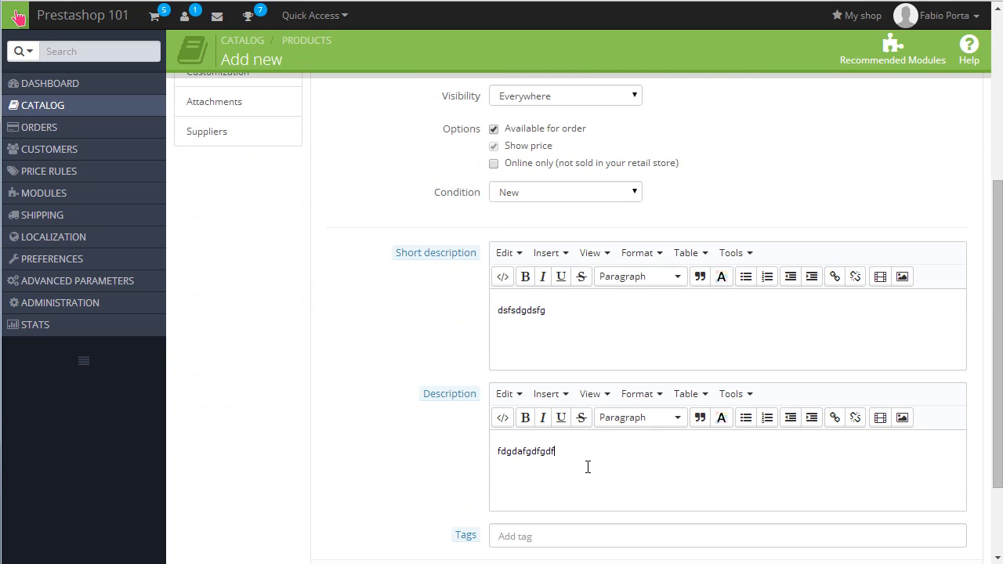
Step: Look over the new product's price and quantity settings
{"action": "scroll", "coordinate": [588, 468], "scroll_direction": "up", "scroll_amount": 4}
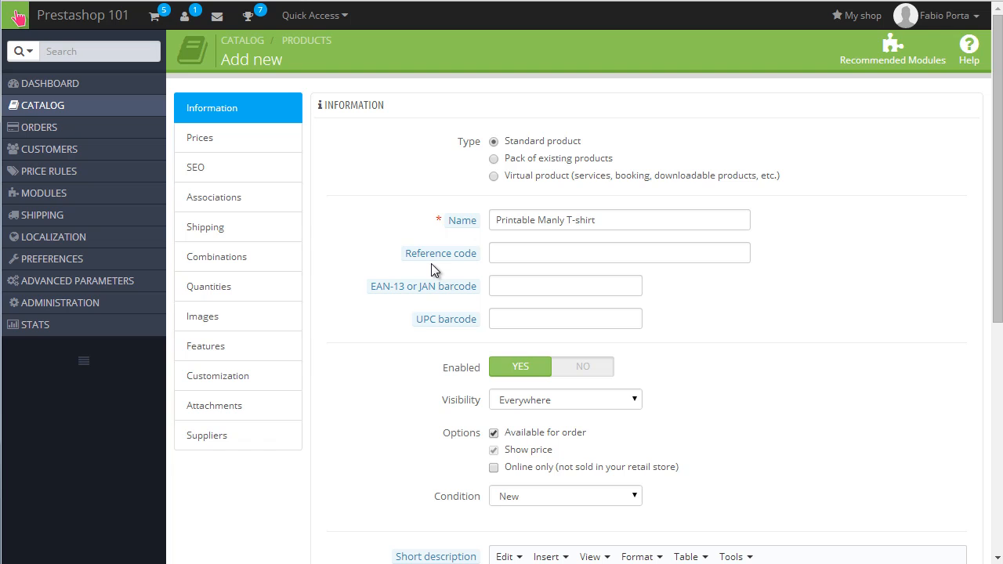
{"action": "left_click", "coordinate": [258, 140]}
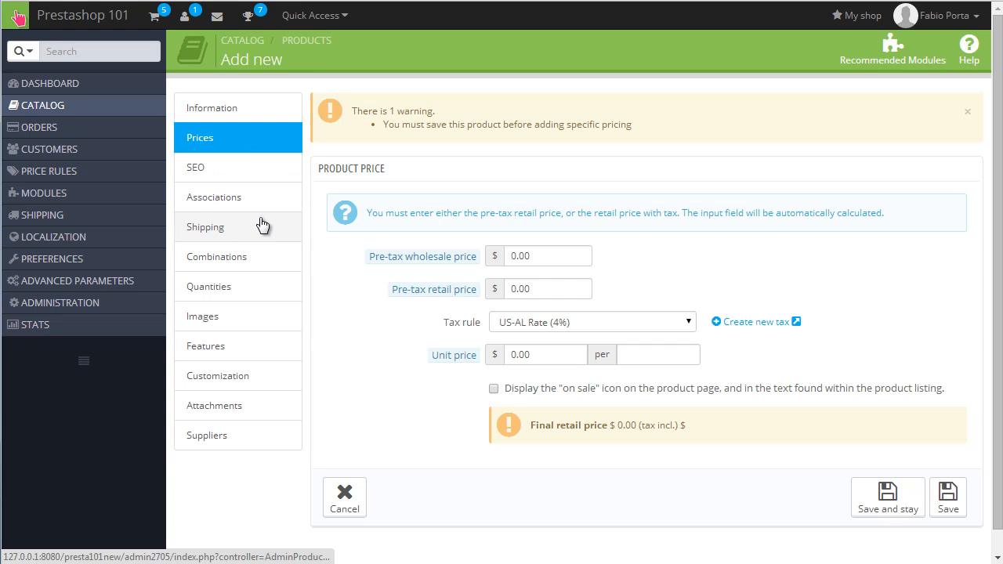
{"action": "left_click", "coordinate": [251, 288]}
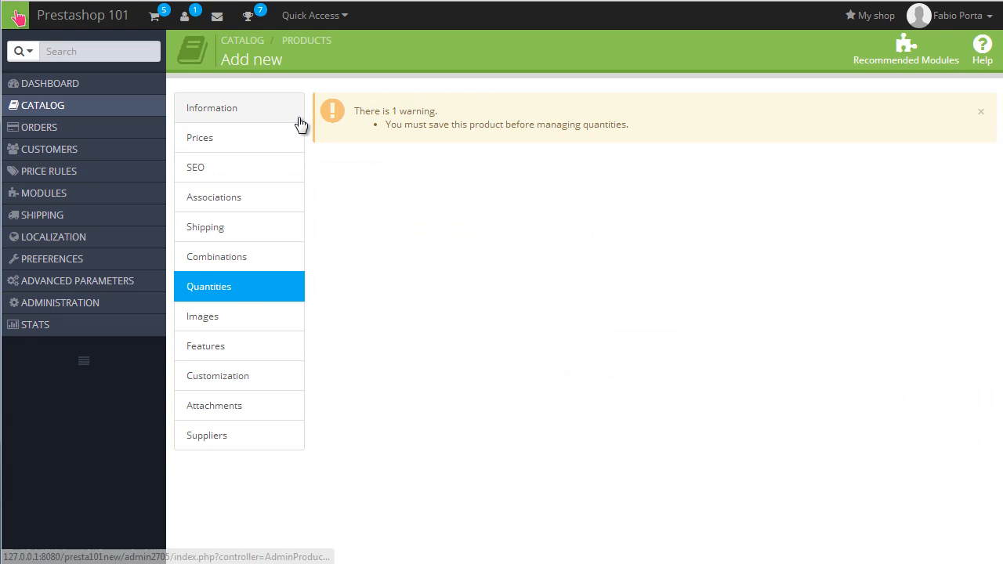
Step: Save the new product from its information page and keep it open for editing
{"action": "left_click", "coordinate": [251, 120]}
{"action": "scroll", "coordinate": [808, 368], "scroll_direction": "down", "scroll_amount": 1}
{"action": "scroll", "coordinate": [808, 367], "scroll_direction": "down", "scroll_amount": 5}
{"action": "left_click", "coordinate": [900, 479]}
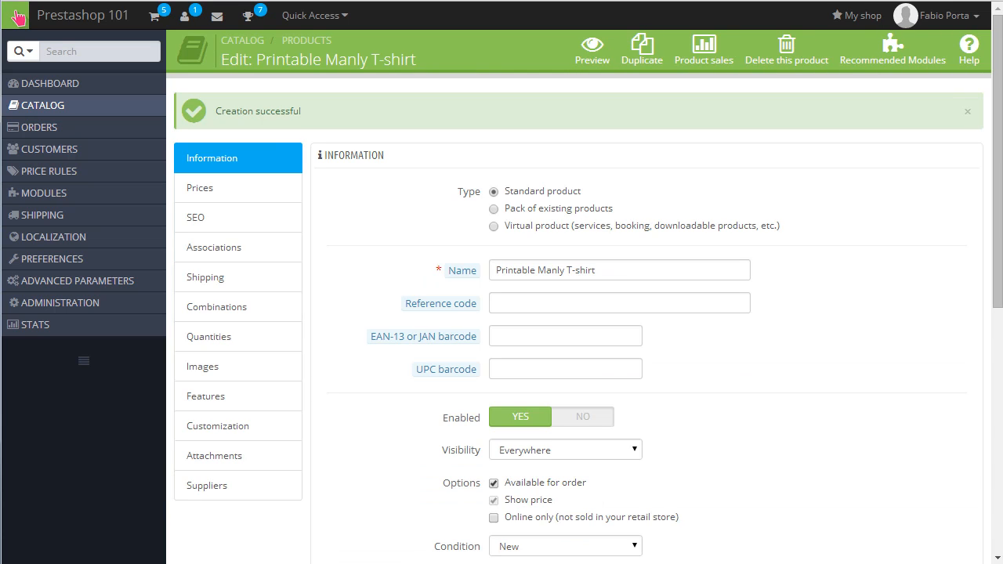
Step: Set the product's manually specified available quantity to 100 and save, keeping the product open
{"action": "left_click", "coordinate": [225, 338]}
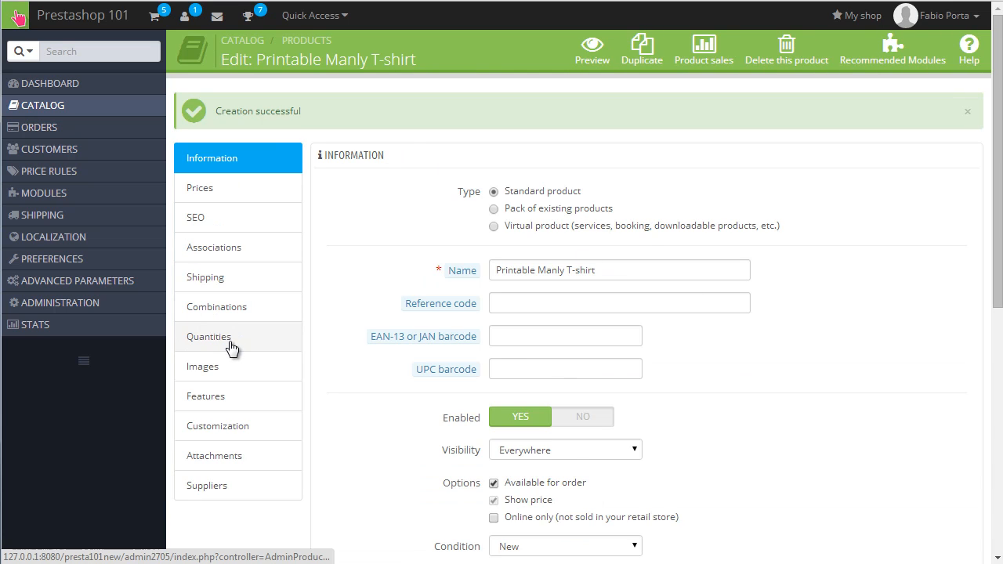
{"action": "scroll", "coordinate": [435, 246], "scroll_direction": "down", "scroll_amount": 3}
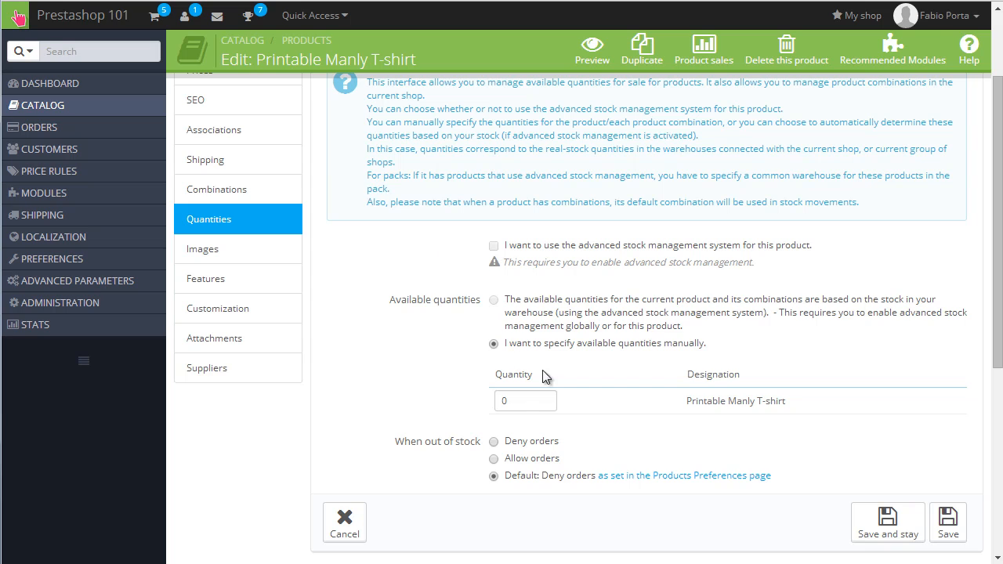
{"action": "left_click", "coordinate": [522, 401]}
{"action": "type", "text": "100"}
{"action": "left_click", "coordinate": [893, 528]}
Step: Look over the supplier and product reference settings of the product
{"action": "left_click", "coordinate": [237, 370]}
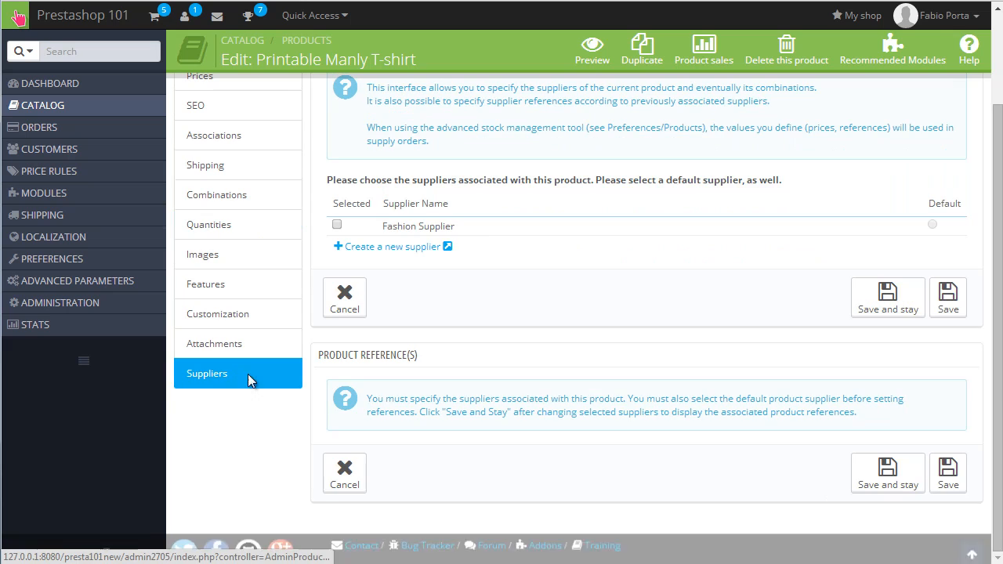
{"action": "scroll", "coordinate": [679, 311], "scroll_direction": "up", "scroll_amount": 2}
{"action": "scroll", "coordinate": [680, 310], "scroll_direction": "down", "scroll_amount": 1}
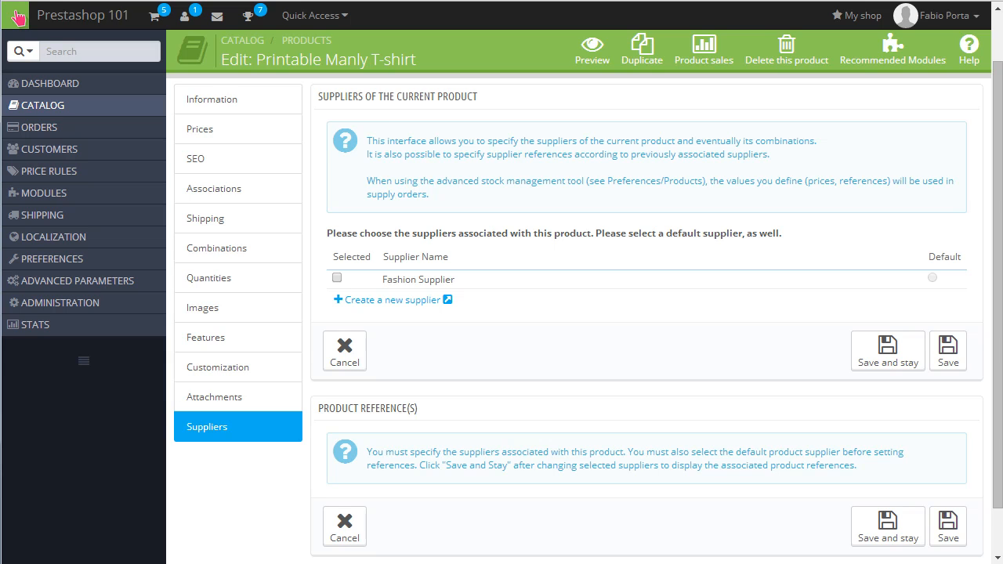
Step: Set the product's pre-tax retail price to 10 and save, keeping the product open
{"action": "left_click", "coordinate": [241, 135]}
{"action": "left_click", "coordinate": [555, 217]}
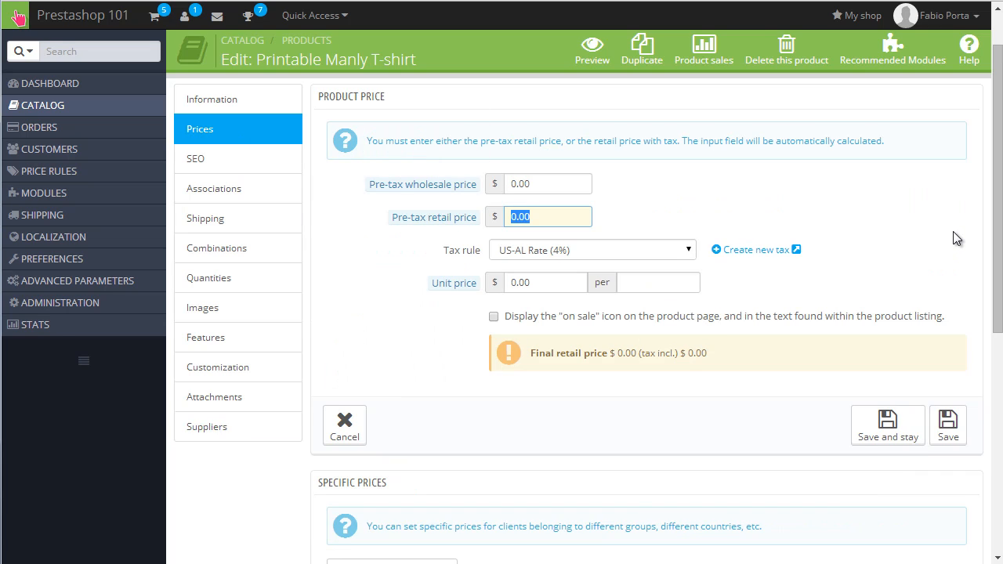
{"action": "type", "text": "10"}
{"action": "left_click", "coordinate": [948, 231]}
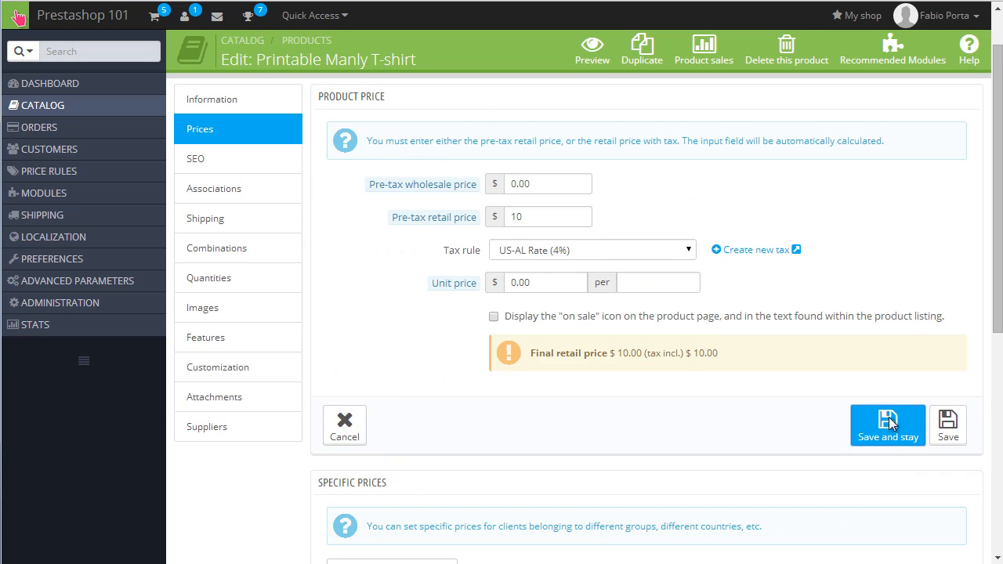
{"action": "left_click", "coordinate": [891, 424]}
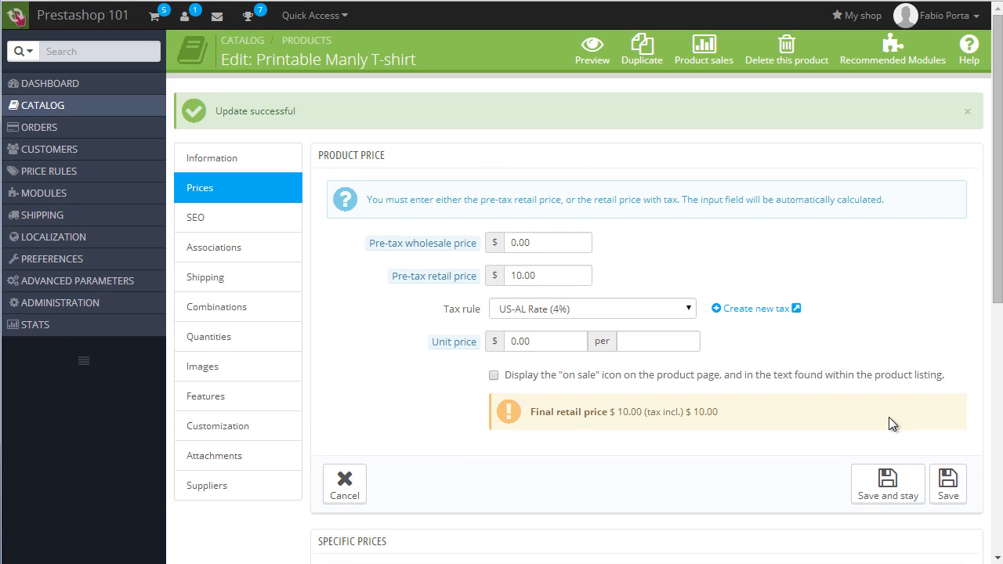
Step: Expand the product's associated category tree and select Men instead of Home
{"action": "left_click", "coordinate": [267, 259]}
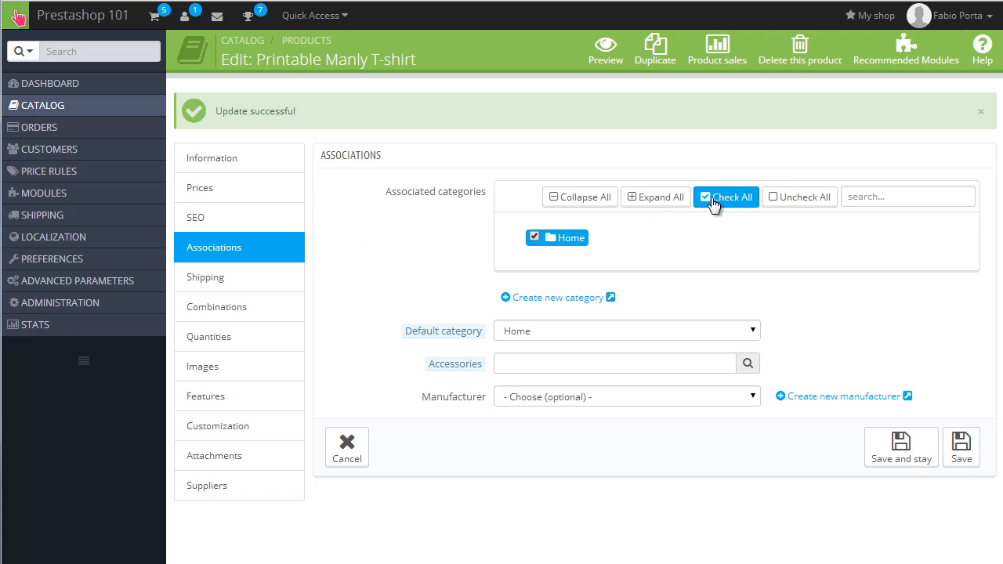
{"action": "left_click", "coordinate": [675, 201]}
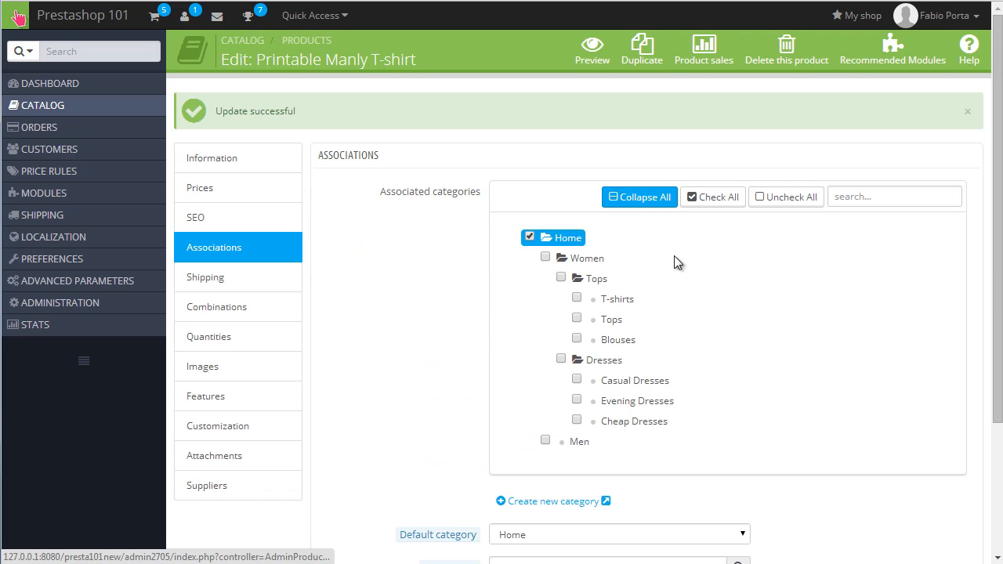
{"action": "left_click", "coordinate": [531, 236]}
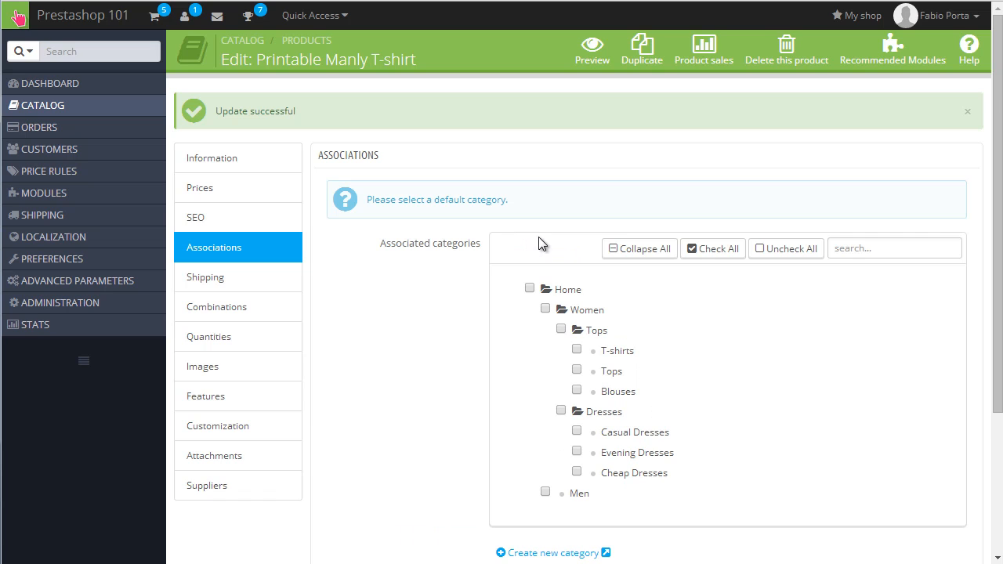
{"action": "left_click", "coordinate": [546, 492]}
{"action": "scroll", "coordinate": [724, 403], "scroll_direction": "down", "scroll_amount": 1}
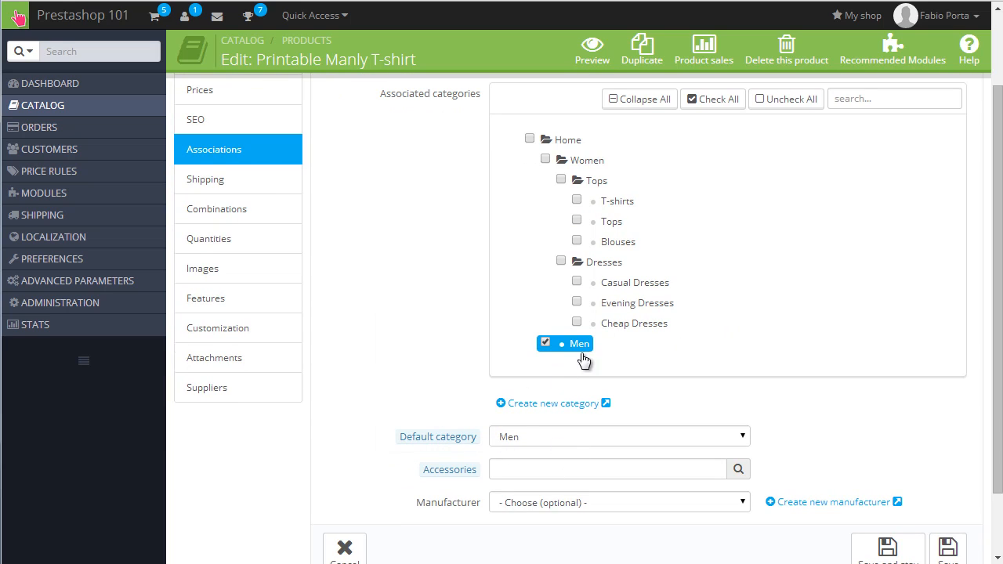
{"action": "mouse_move", "coordinate": [465, 443]}
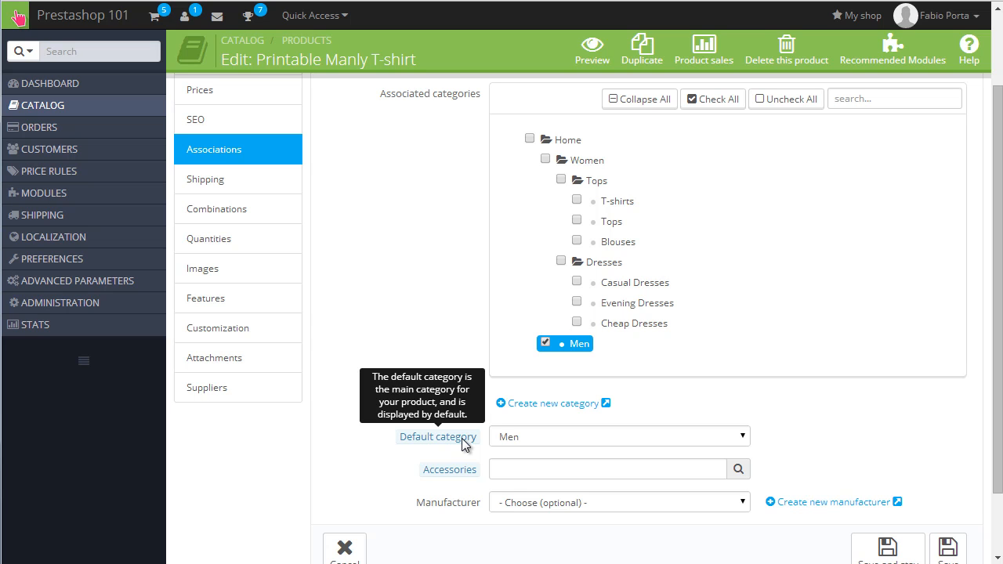
Step: Create a new manufacturer named Cool Brand from the product's associations, enable it and save it
{"action": "scroll", "coordinate": [462, 444], "scroll_direction": "down", "scroll_amount": 2}
{"action": "left_click", "coordinate": [558, 423]}
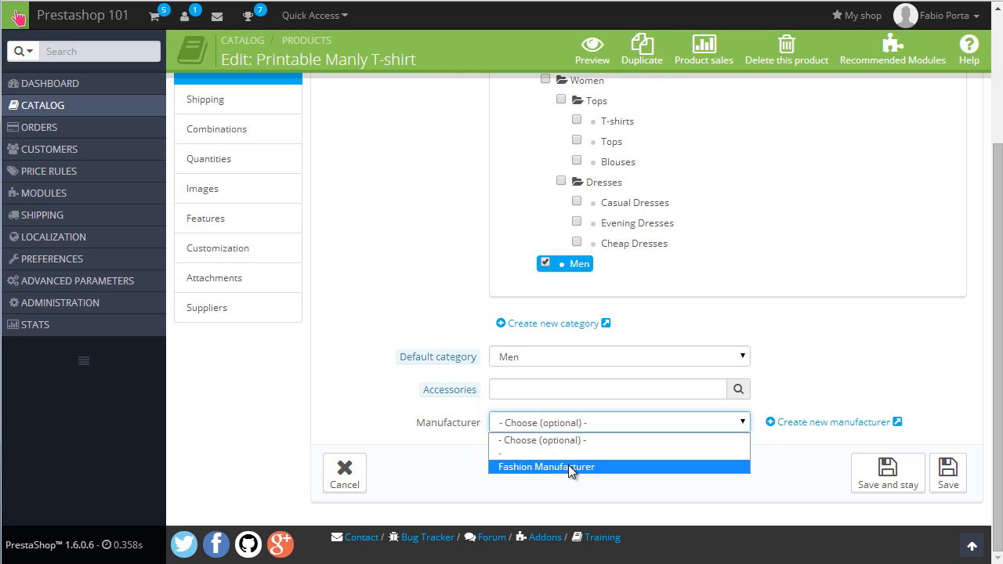
{"action": "left_click", "coordinate": [820, 428]}
{"action": "left_click", "coordinate": [820, 430]}
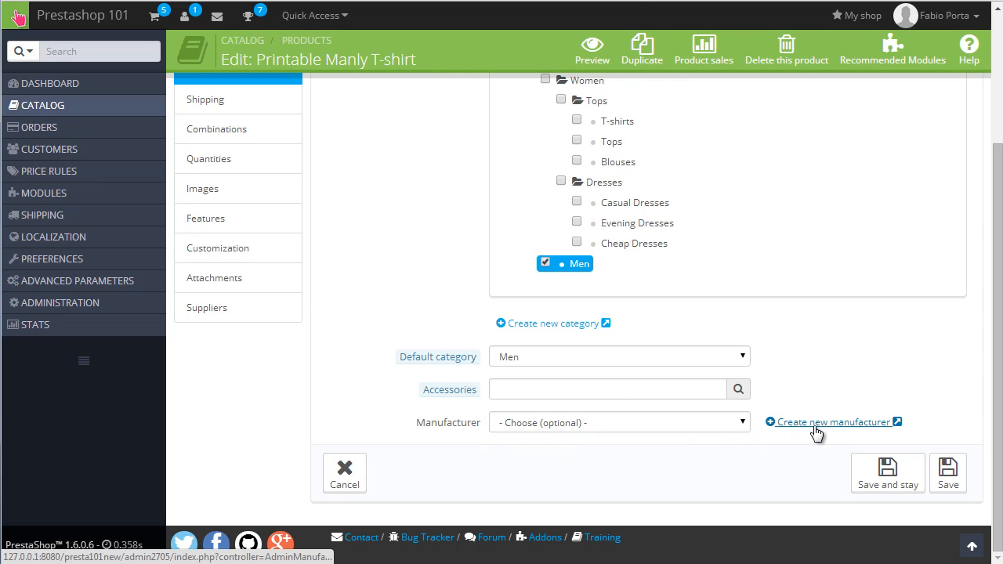
{"action": "left_click", "coordinate": [538, 99]}
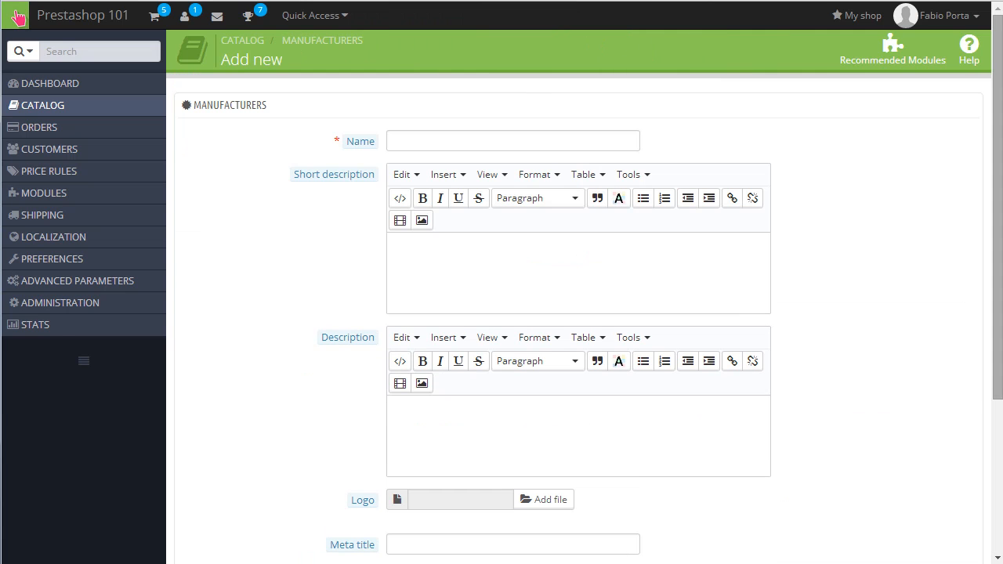
{"action": "left_click", "coordinate": [570, 140]}
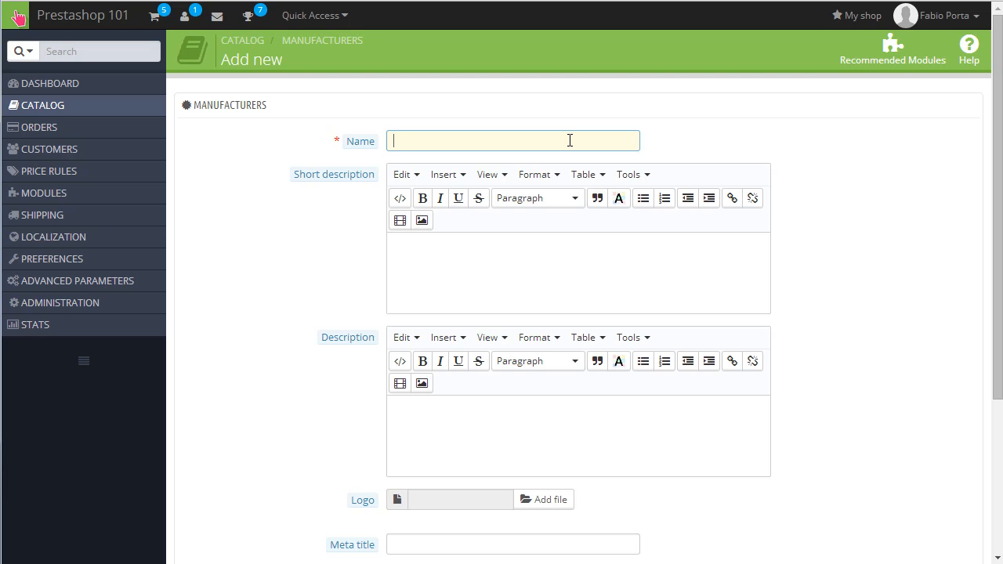
{"action": "type", "text": "Cool Brand"}
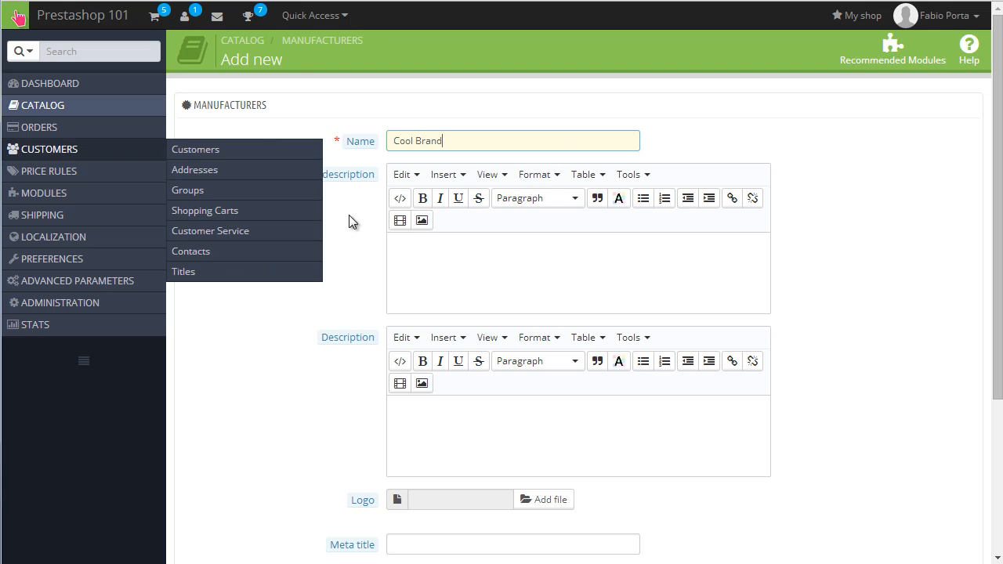
{"action": "scroll", "coordinate": [376, 227], "scroll_direction": "down", "scroll_amount": 3}
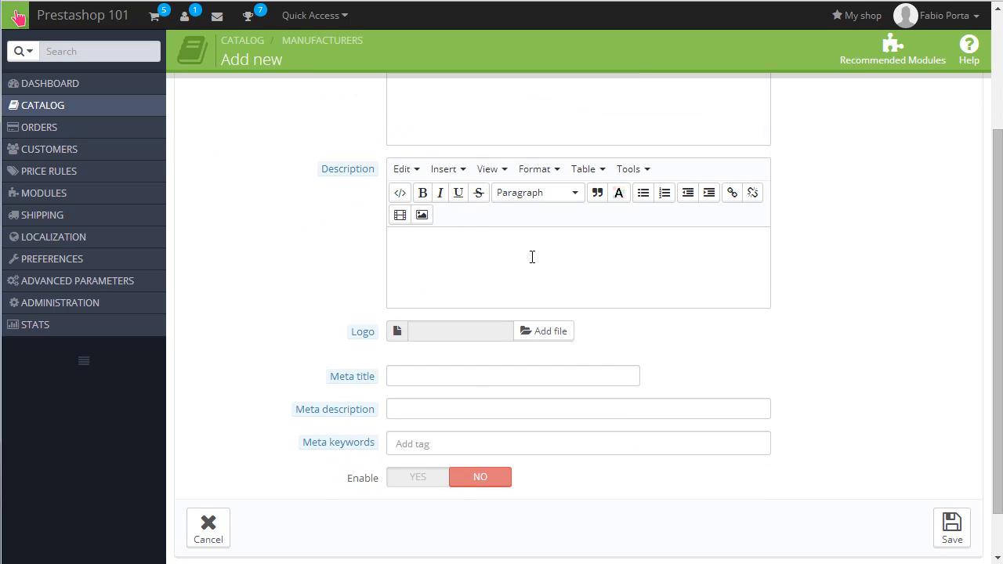
{"action": "scroll", "coordinate": [525, 267], "scroll_direction": "down", "scroll_amount": 2}
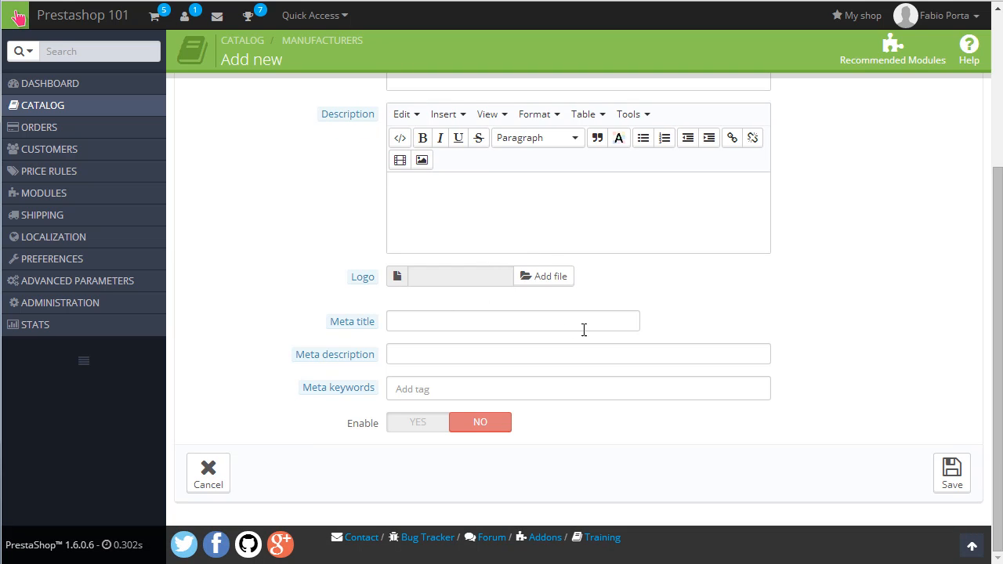
{"action": "left_click", "coordinate": [416, 430]}
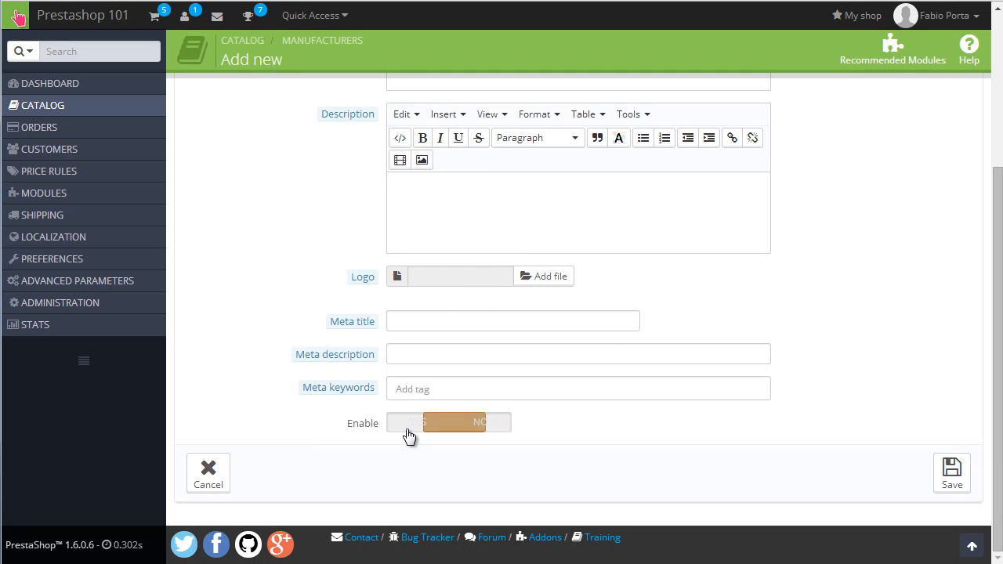
{"action": "left_click", "coordinate": [949, 479]}
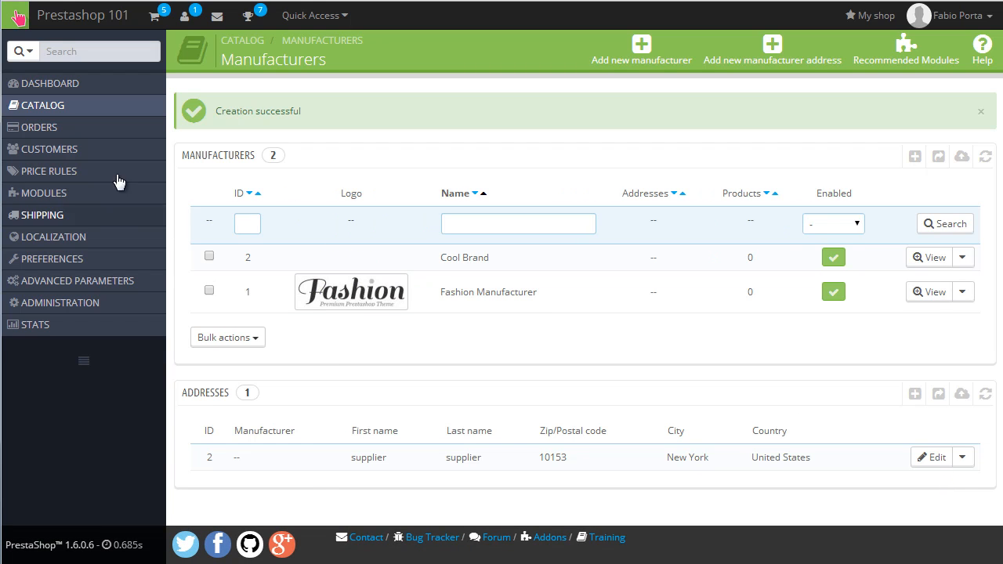
Step: Reopen the Printable Manly T-shirt for editing from the catalog's product list
{"action": "mouse_move", "coordinate": [126, 104]}
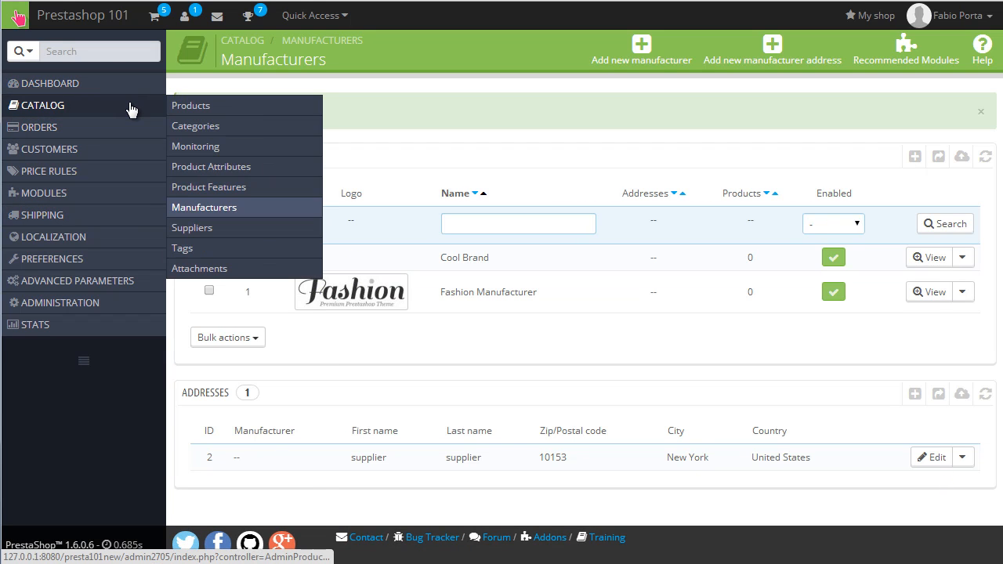
{"action": "left_click", "coordinate": [194, 108]}
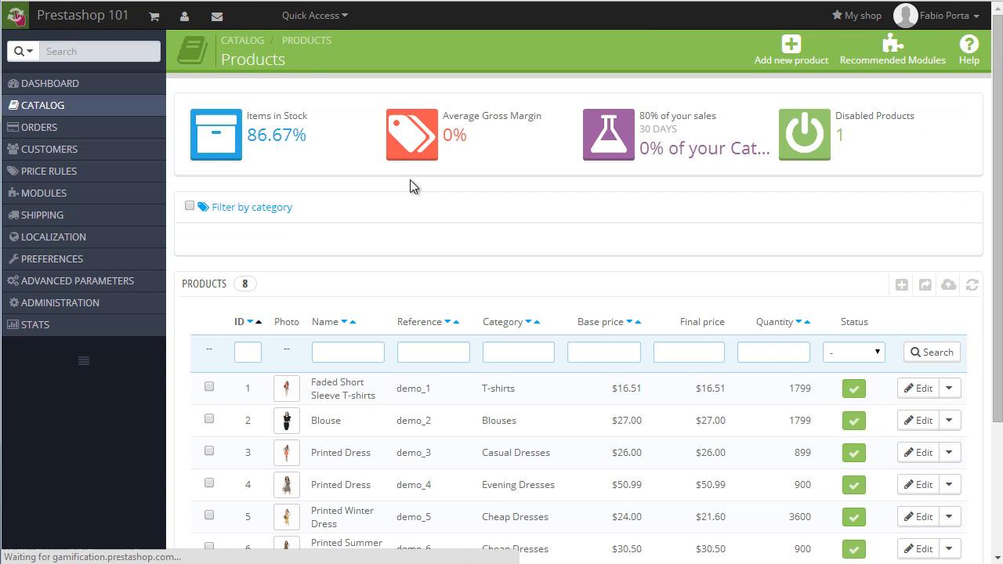
{"action": "scroll", "coordinate": [410, 180], "scroll_direction": "down", "scroll_amount": 2}
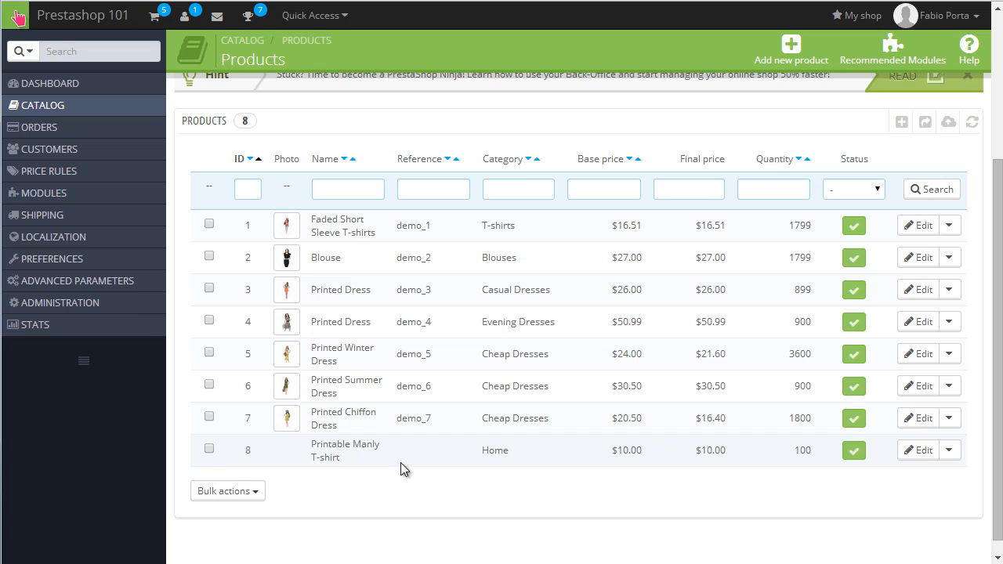
{"action": "left_click", "coordinate": [343, 459]}
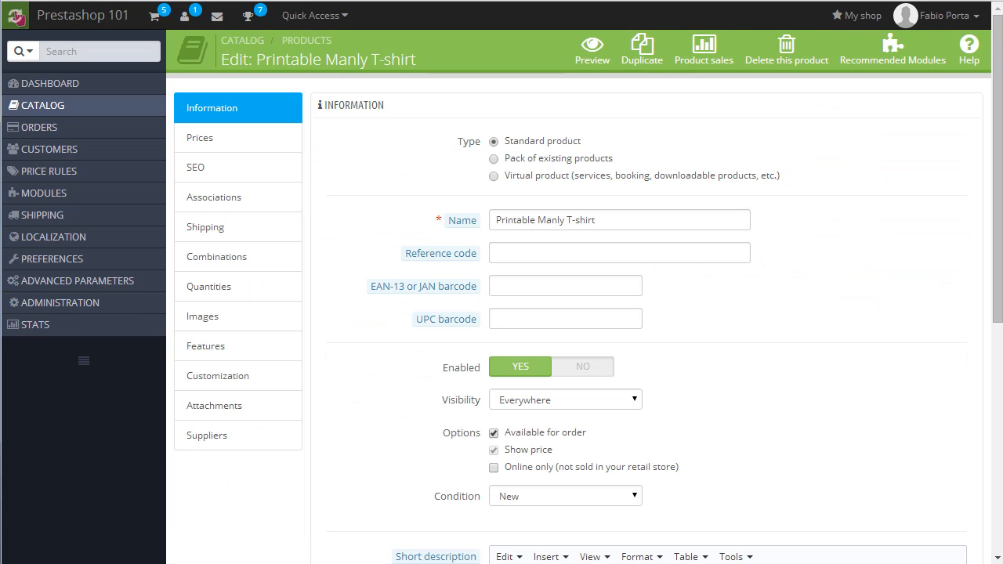
Step: Associate the product with the Men category, remove it from Home, and save while keeping the product open
{"action": "left_click", "coordinate": [259, 201]}
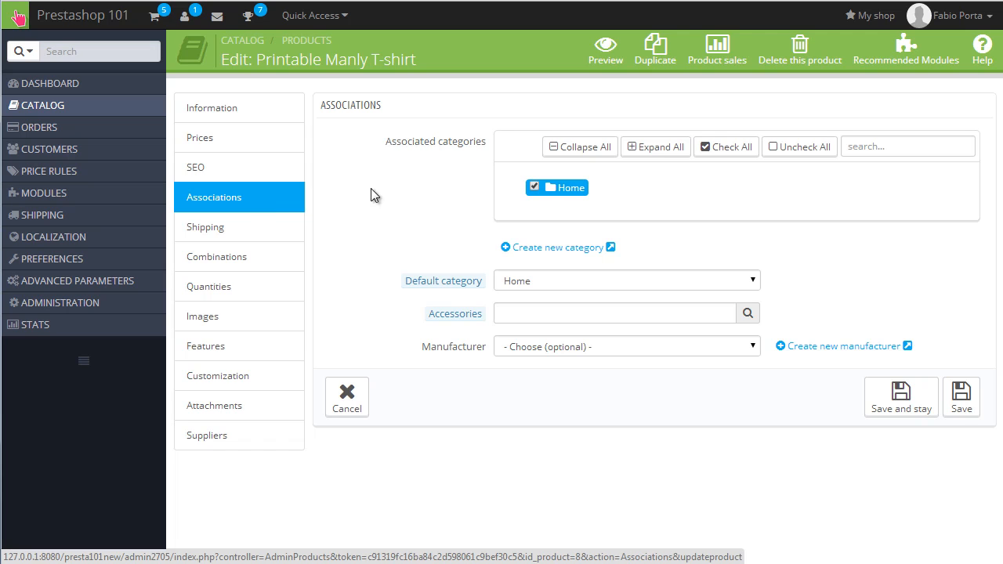
{"action": "left_click", "coordinate": [568, 189]}
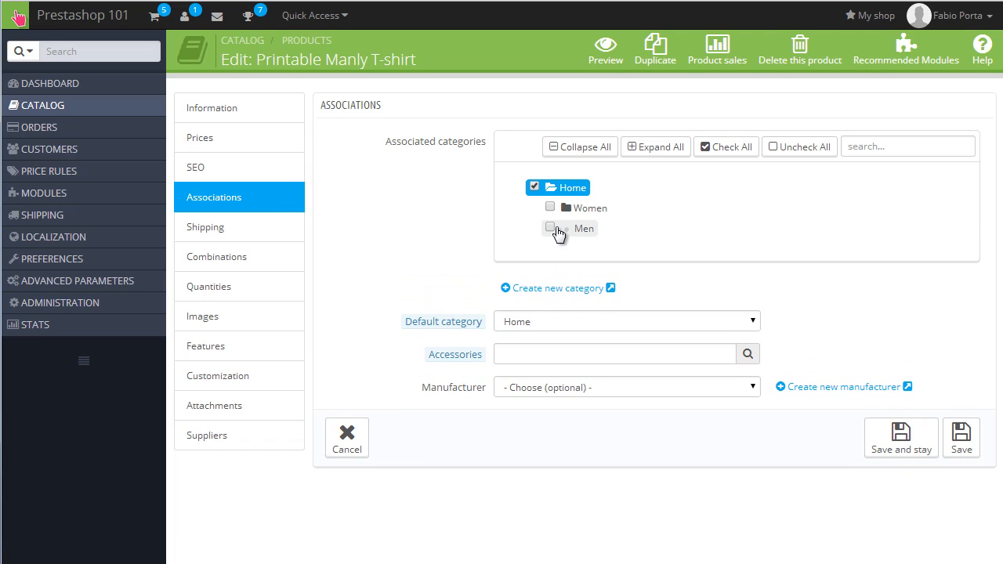
{"action": "left_click", "coordinate": [549, 227]}
{"action": "left_click", "coordinate": [535, 185]}
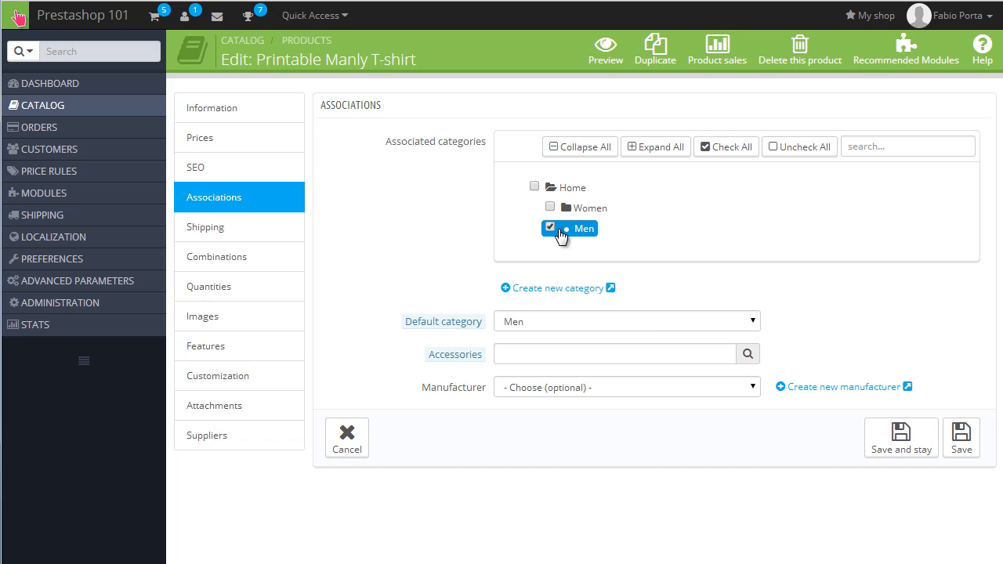
{"action": "left_click", "coordinate": [903, 440]}
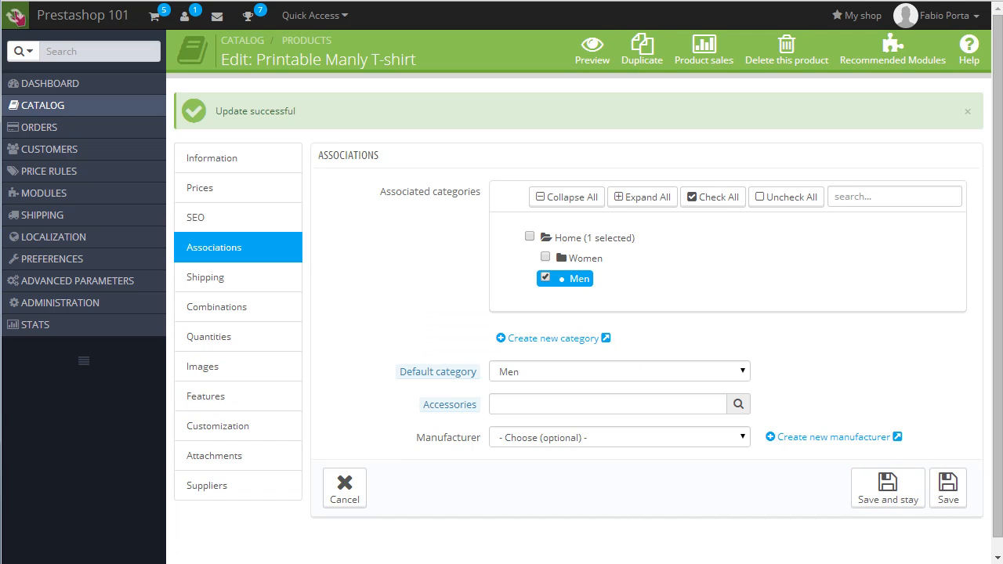
{"action": "mouse_move", "coordinate": [449, 406]}
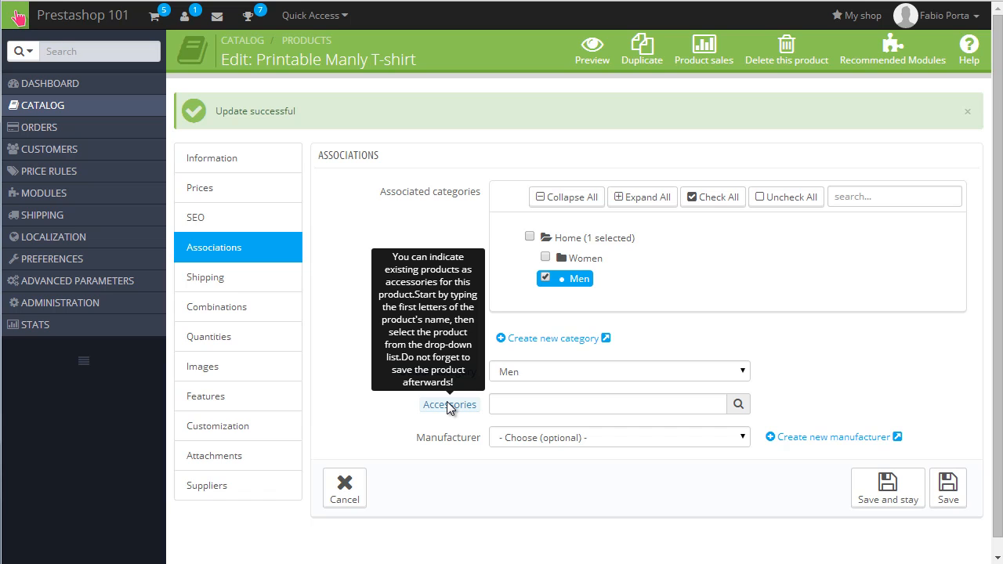
Step: Upload the original_y-i-man-t-shirt picture as the product's image
{"action": "left_click", "coordinate": [211, 368]}
{"action": "mouse_move", "coordinate": [466, 242]}
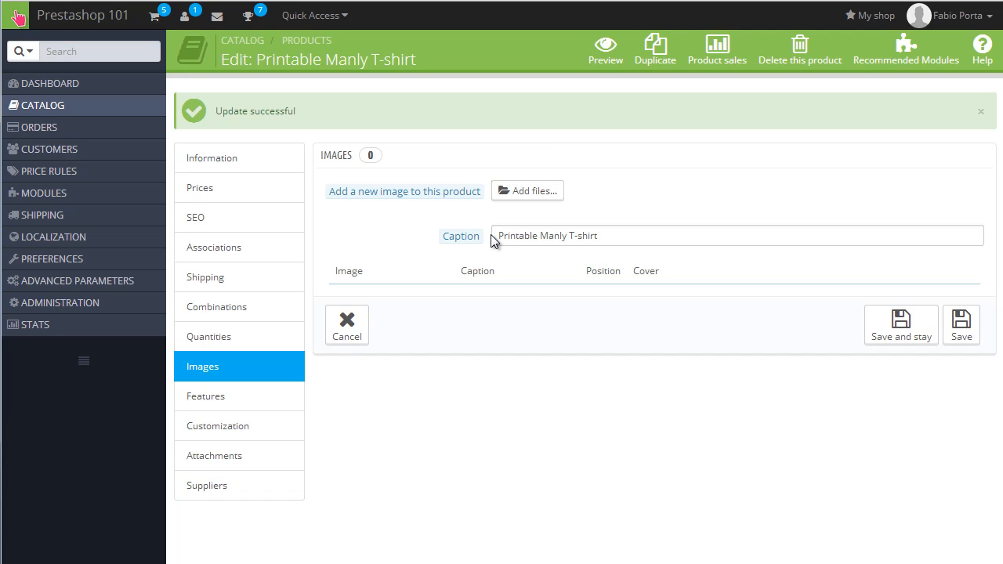
{"action": "left_click", "coordinate": [523, 192]}
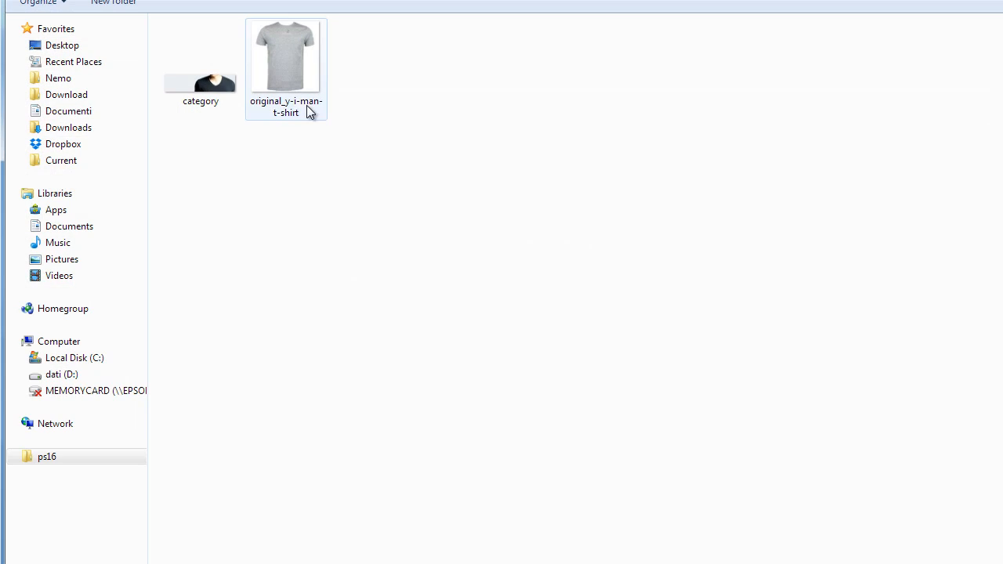
{"action": "left_click", "coordinate": [307, 109]}
{"action": "left_click", "coordinate": [917, 563]}
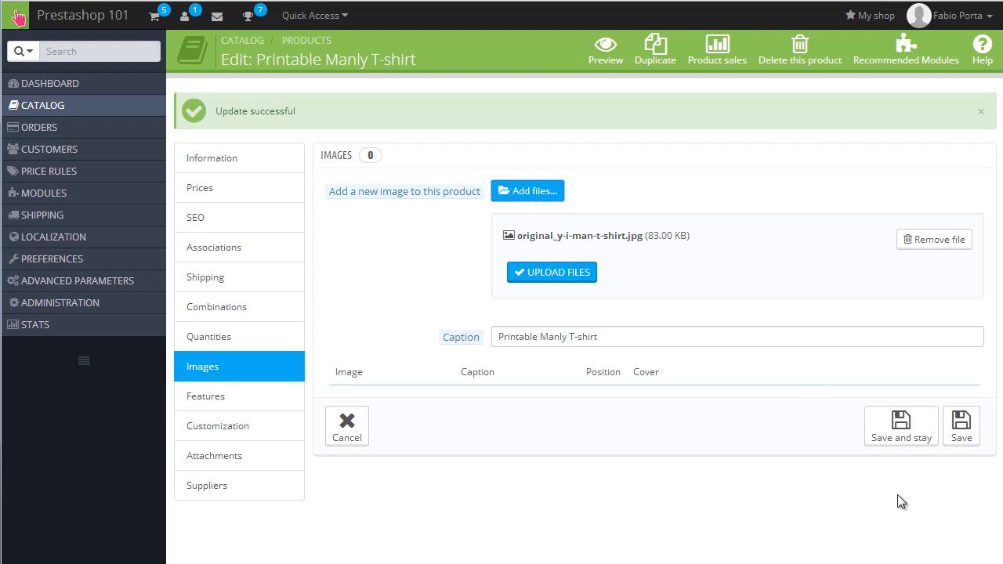
{"action": "left_click", "coordinate": [543, 276]}
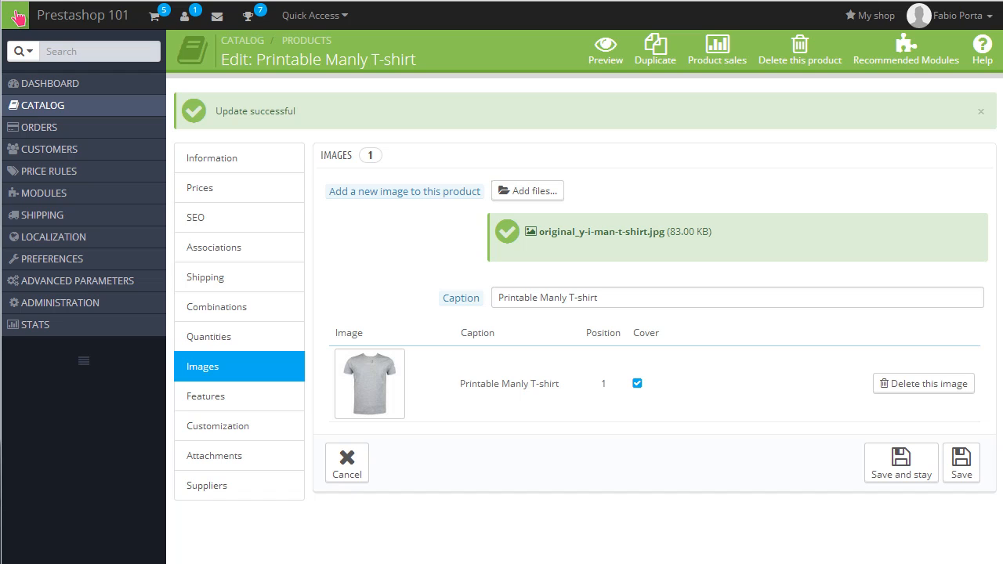
Step: Reload the storefront's Men category page and open the Printable Manly T-shirt to examine its product page
{"action": "left_click", "coordinate": [637, 384]}
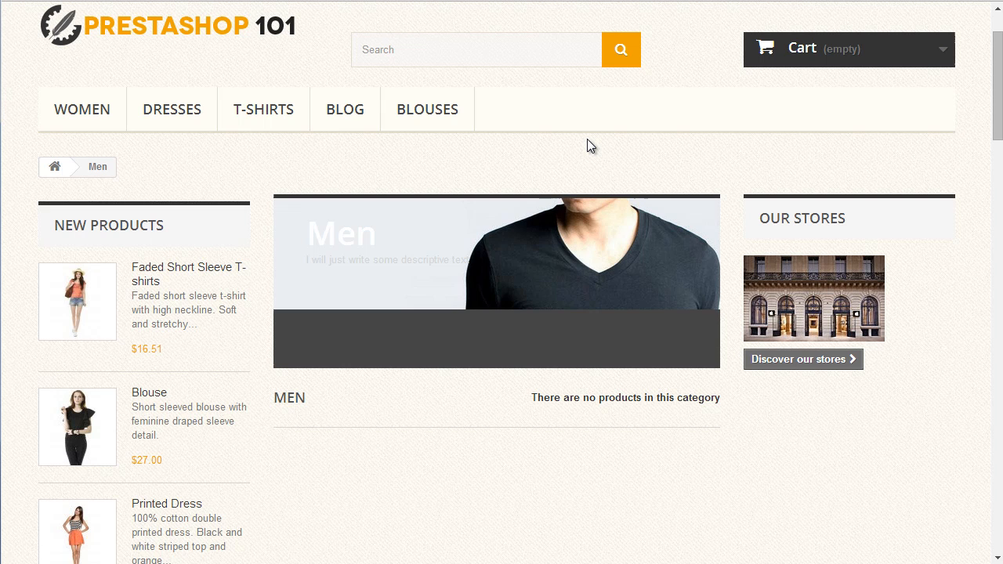
{"action": "key", "text": "F5"}
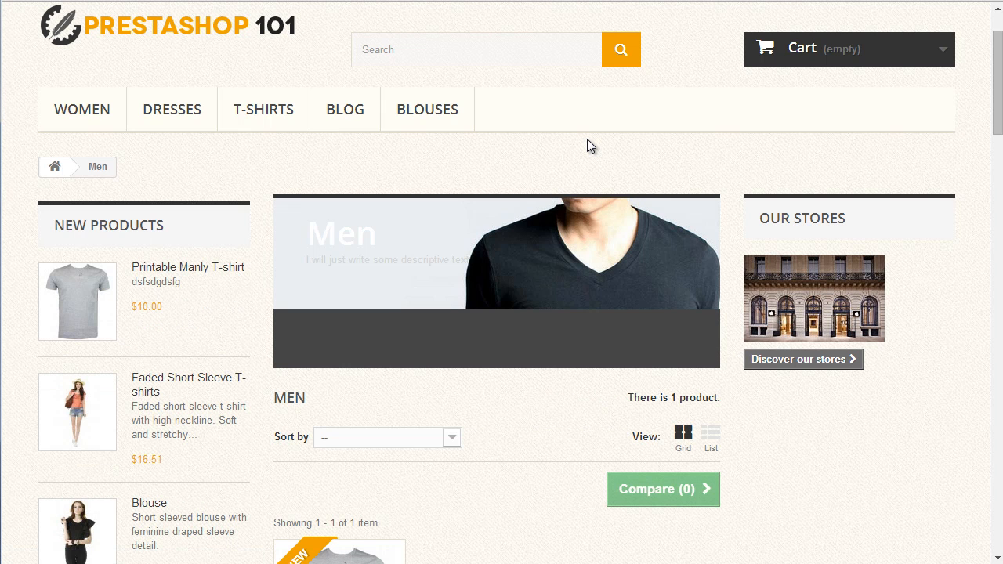
{"action": "scroll", "coordinate": [587, 138], "scroll_direction": "down", "scroll_amount": 1}
{"action": "scroll", "coordinate": [587, 138], "scroll_direction": "down", "scroll_amount": 3}
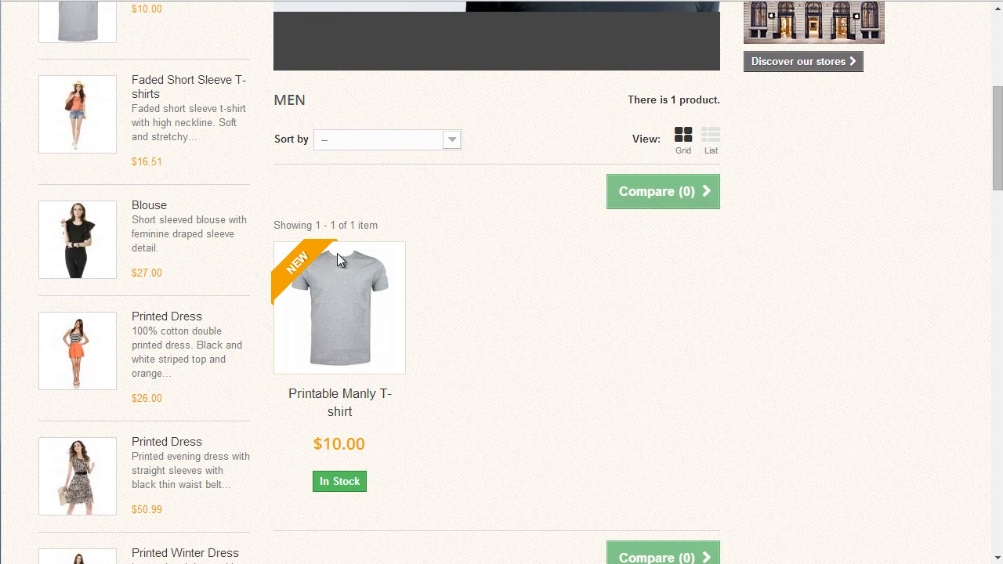
{"action": "mouse_move", "coordinate": [290, 260]}
{"action": "scroll", "coordinate": [345, 264], "scroll_direction": "down", "scroll_amount": 1}
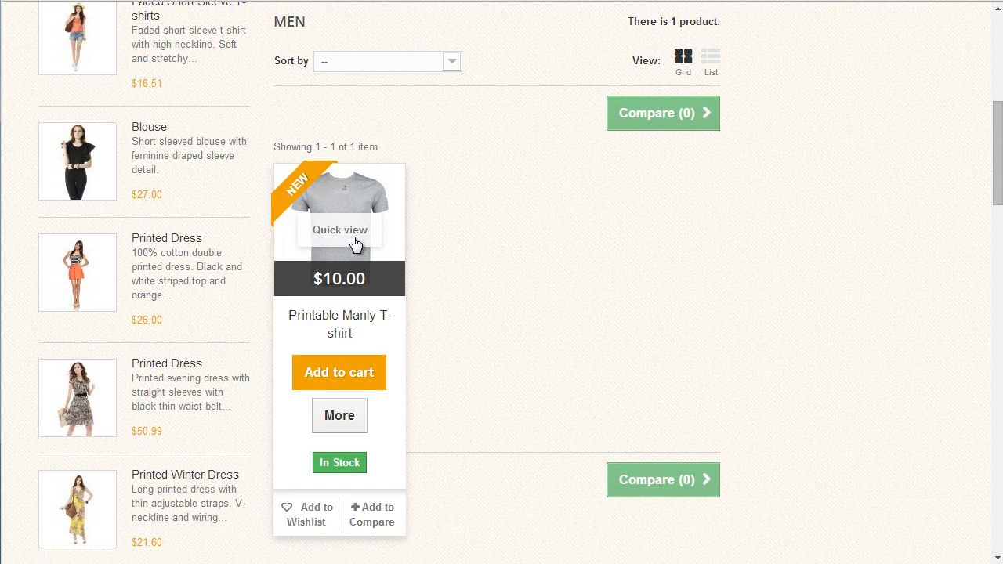
{"action": "left_click", "coordinate": [355, 186]}
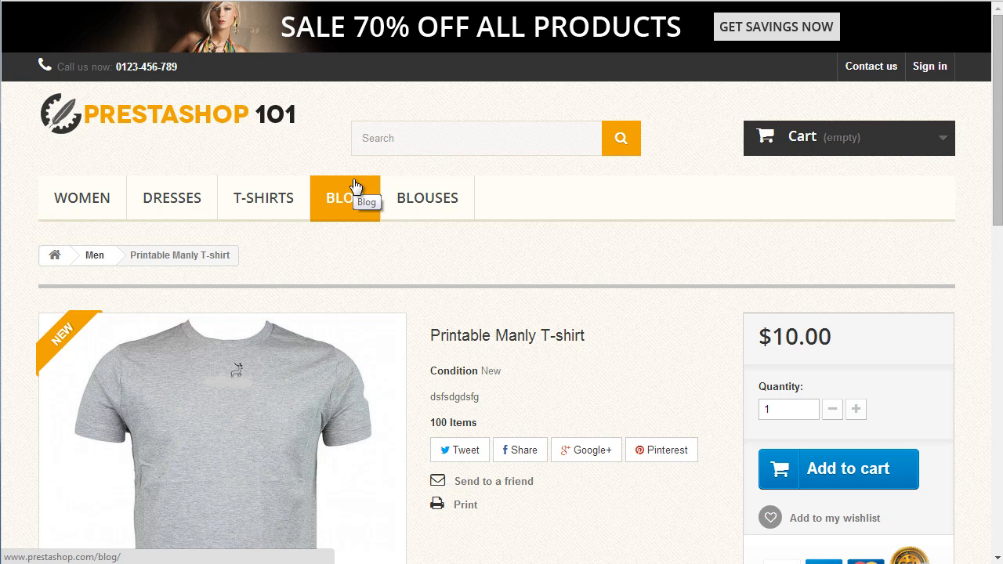
{"action": "scroll", "coordinate": [354, 186], "scroll_direction": "down", "scroll_amount": 6}
{"action": "scroll", "coordinate": [475, 229], "scroll_direction": "up", "scroll_amount": 3}
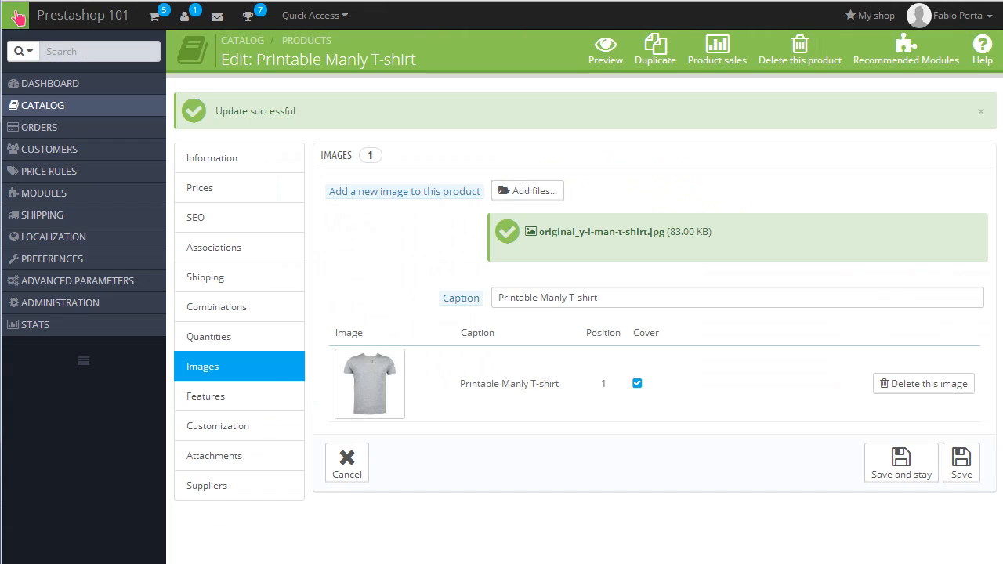
Step: Set the T-shirt's customizable text fields to 1 and save while keeping the product open
{"action": "left_click", "coordinate": [258, 437]}
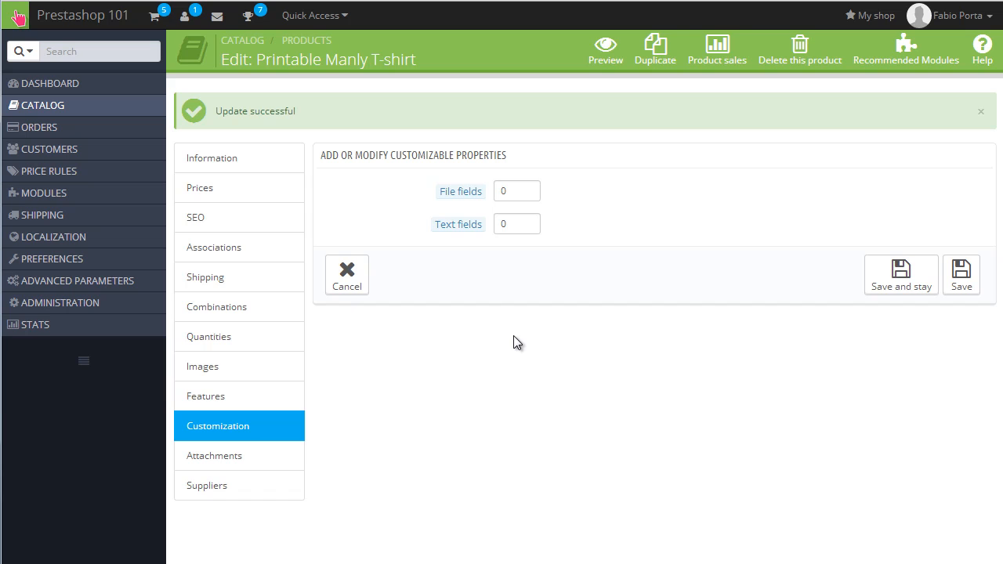
{"action": "mouse_move", "coordinate": [475, 229]}
{"action": "double_click", "coordinate": [524, 231]}
{"action": "type", "text": "1"}
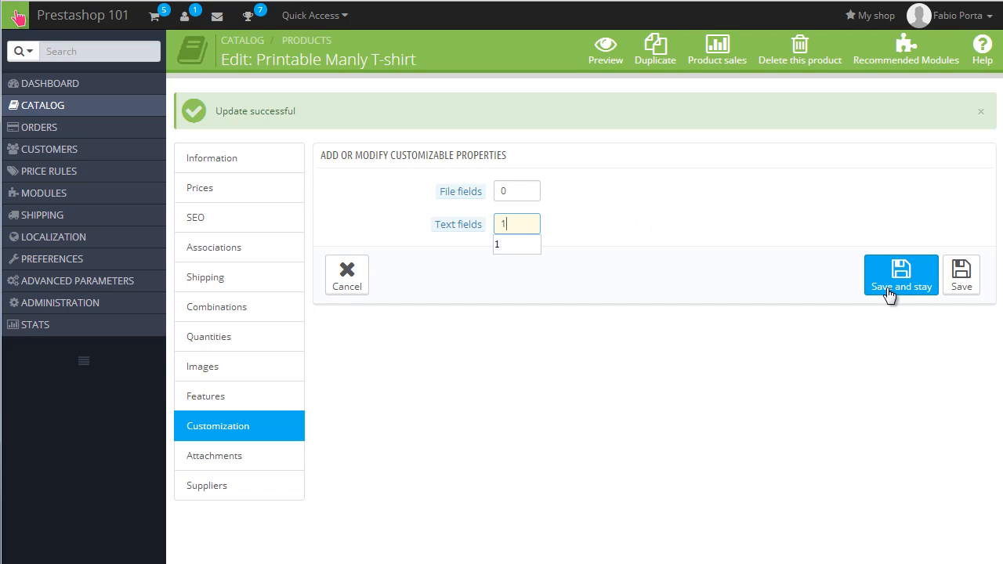
{"action": "left_click", "coordinate": [889, 295]}
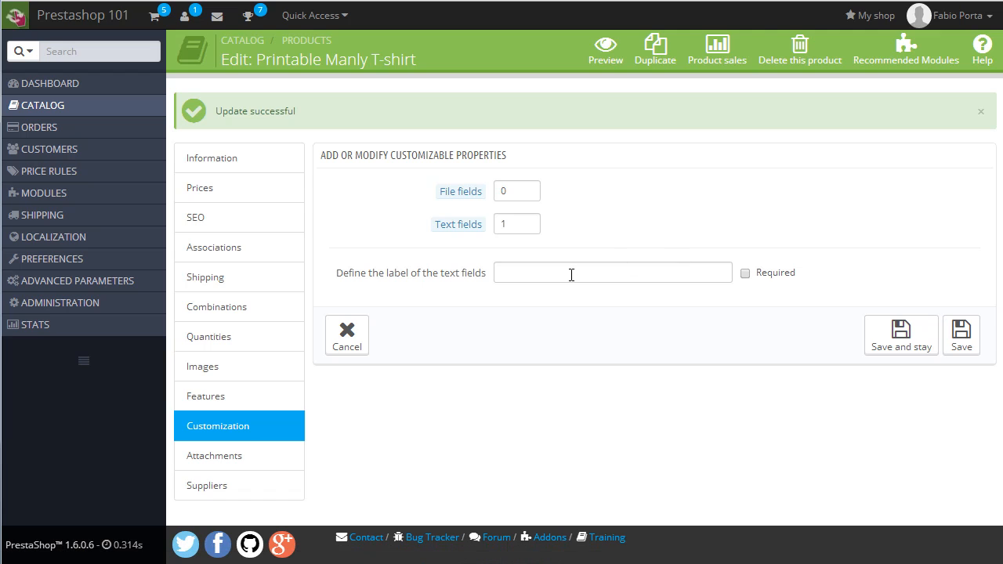
Step: Label the customization text field Printed Text and save while keeping the product open
{"action": "left_click", "coordinate": [571, 275]}
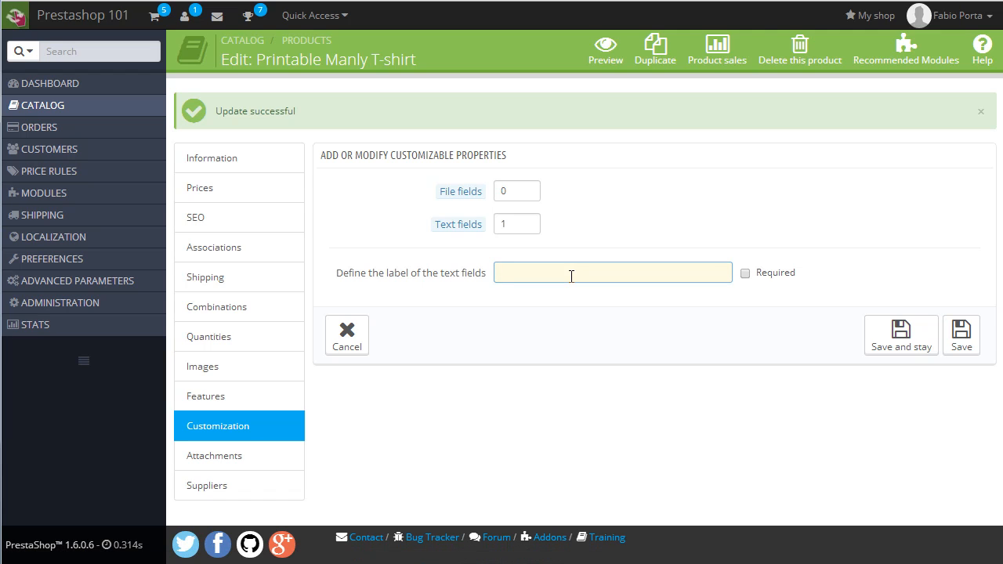
{"action": "type", "text": "Print"}
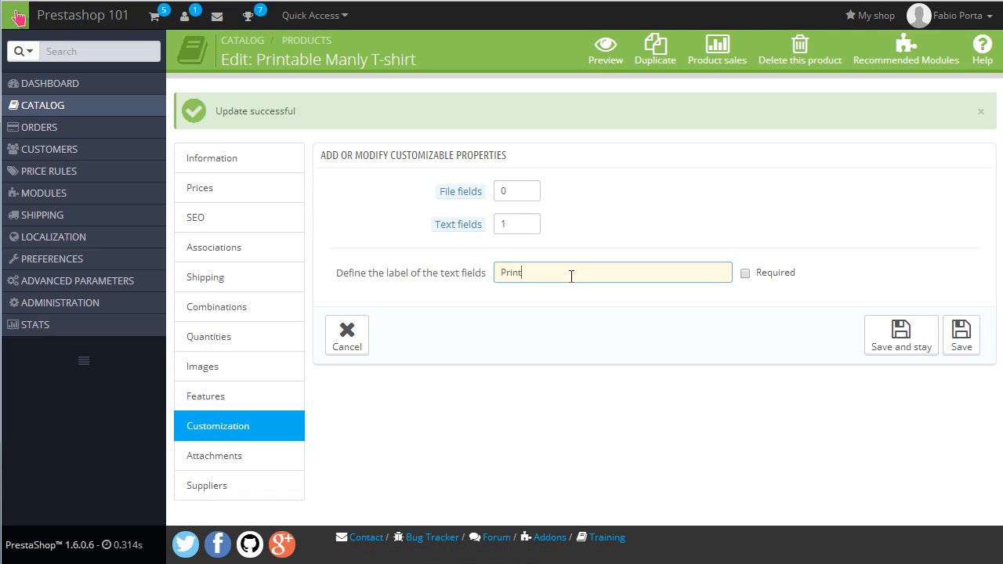
{"action": "type", "text": "ed Text"}
{"action": "left_click", "coordinate": [892, 337]}
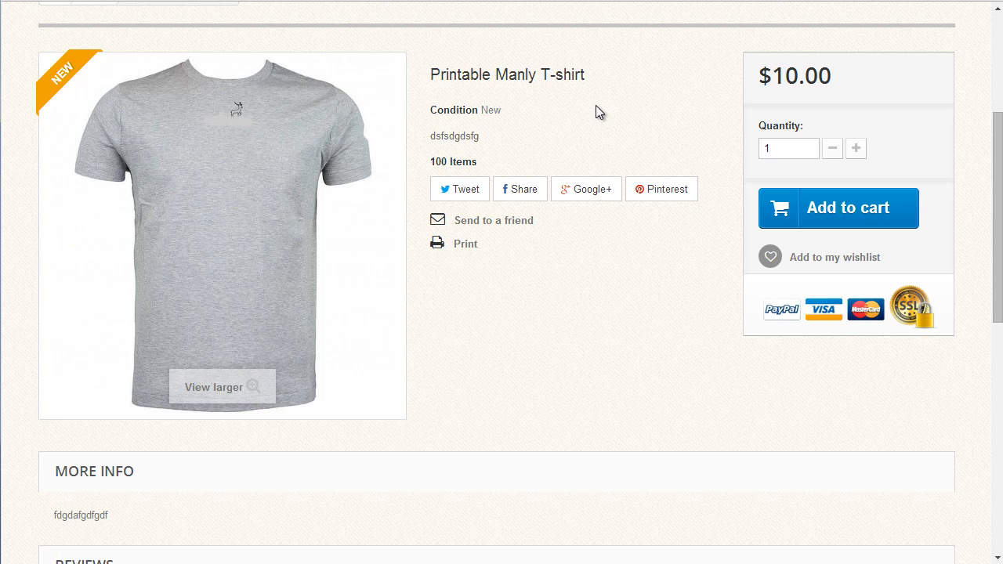
Step: On the storefront product page, enter fdrgdfsgbdfgf as the Printed Text and save the customization
{"action": "left_click", "coordinate": [589, 194]}
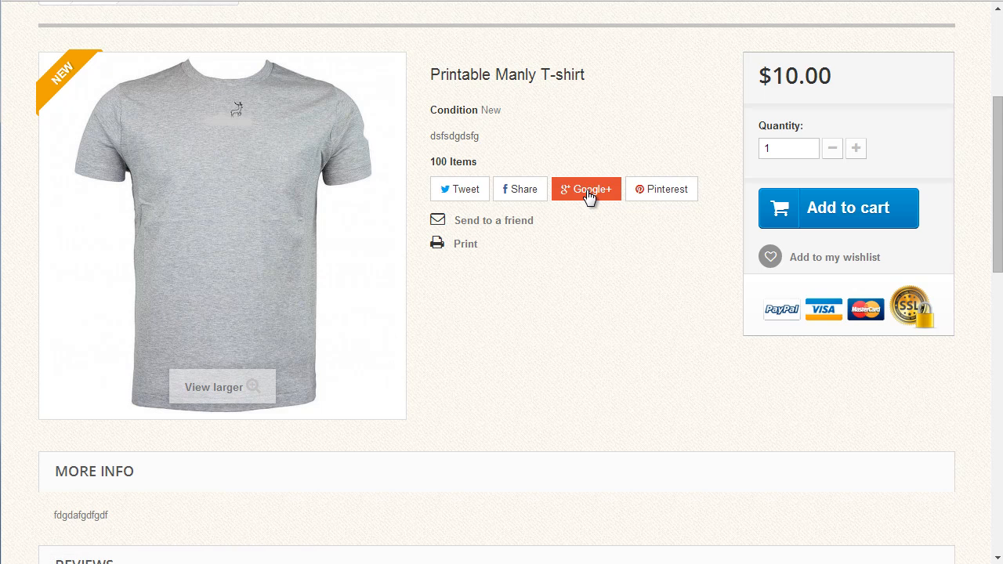
{"action": "scroll", "coordinate": [590, 194], "scroll_direction": "down", "scroll_amount": 5}
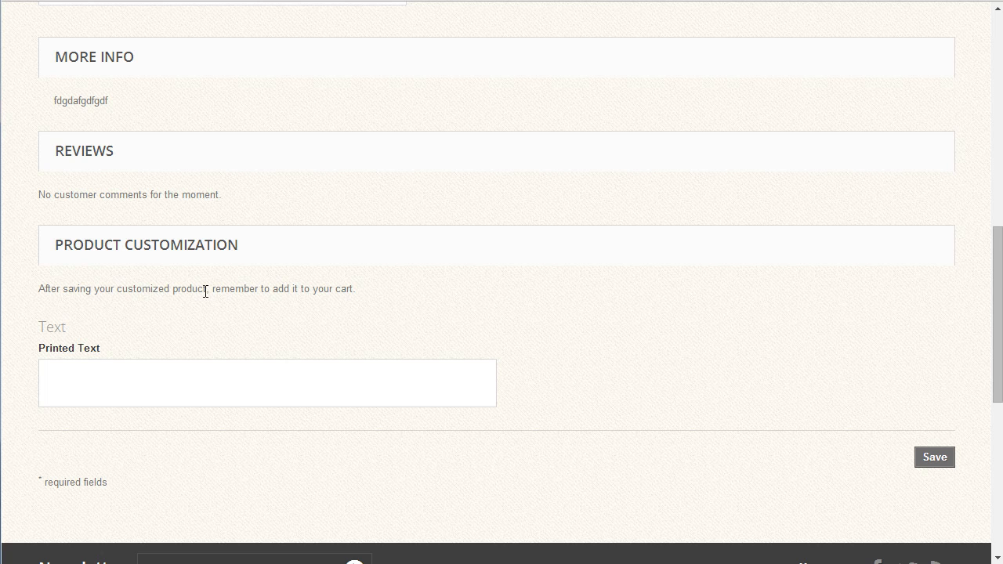
{"action": "left_click", "coordinate": [164, 374]}
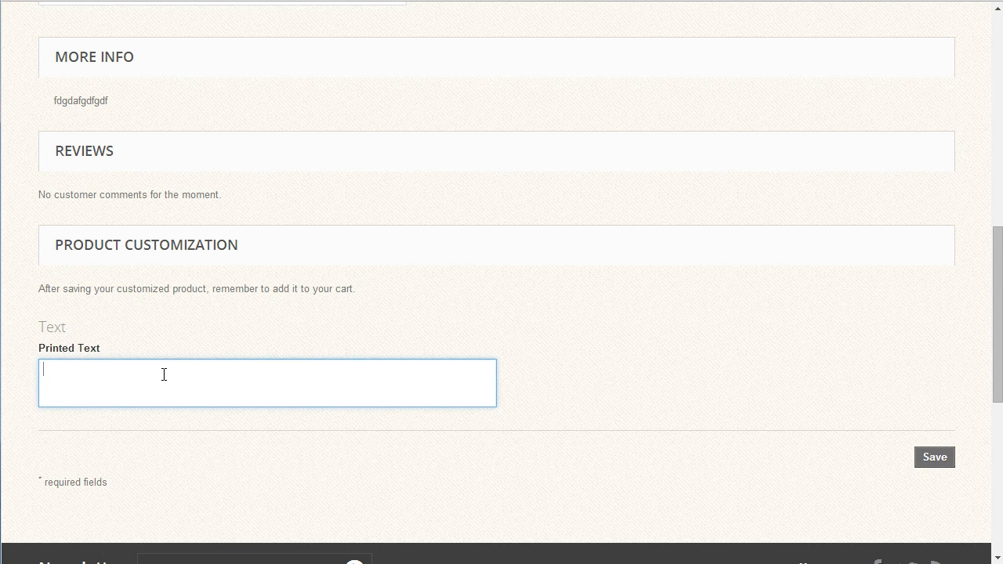
{"action": "type", "text": "fdrgdfsgbdfgf"}
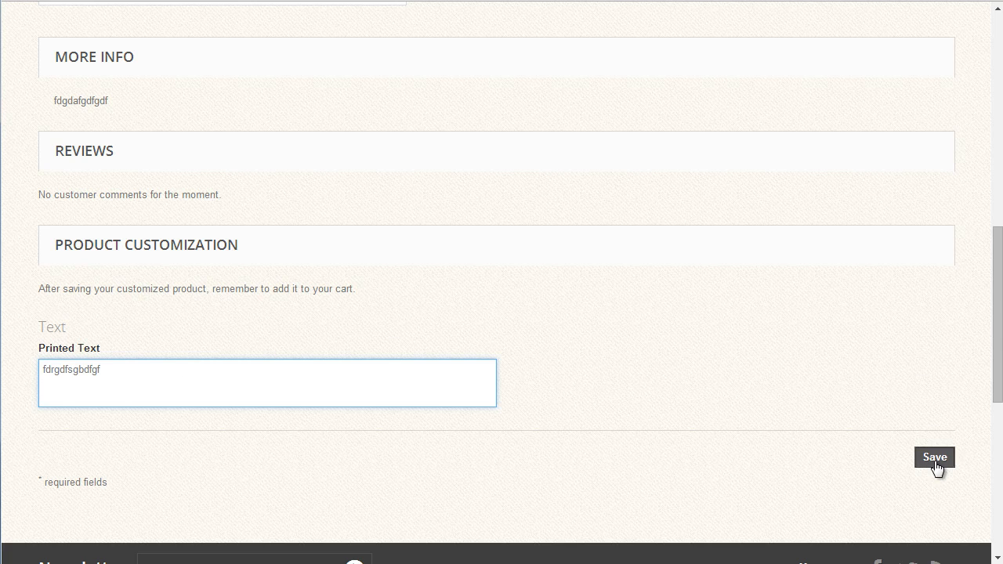
{"action": "left_click", "coordinate": [936, 461]}
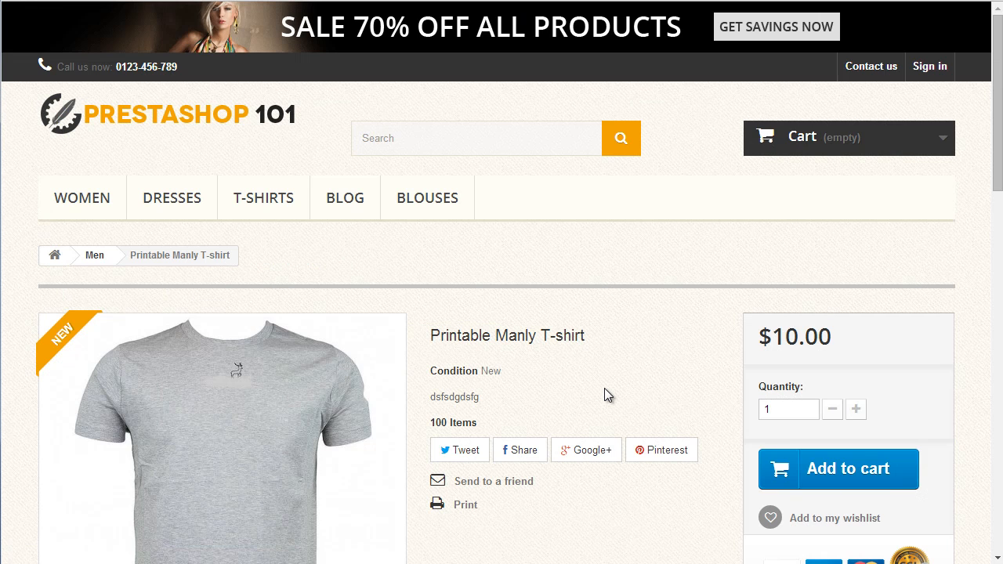
Step: Add the customized T-shirt to the cart and proceed to checkout to review the shopping-cart summary
{"action": "scroll", "coordinate": [604, 388], "scroll_direction": "down", "scroll_amount": 15}
{"action": "scroll", "coordinate": [605, 388], "scroll_direction": "up", "scroll_amount": 4}
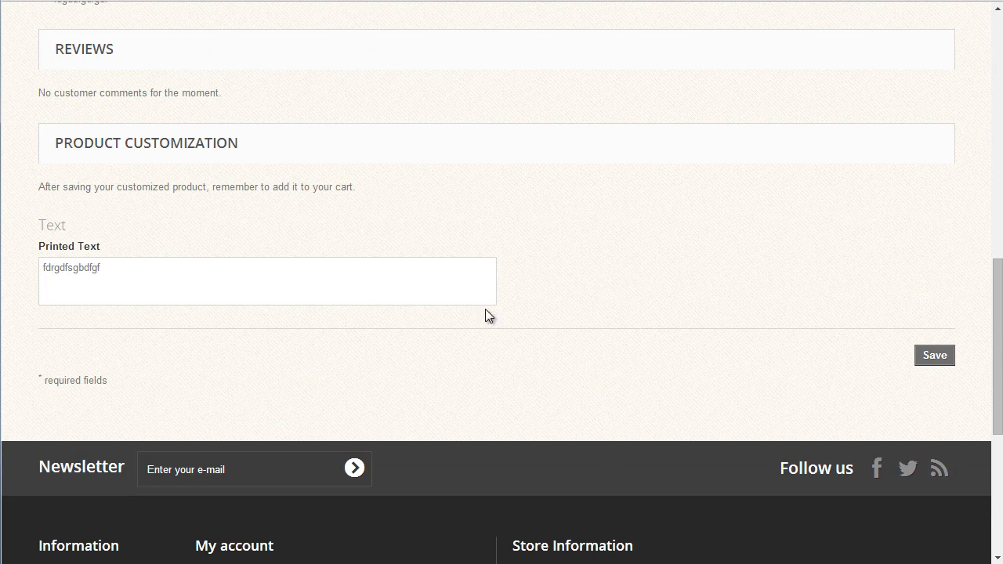
{"action": "scroll", "coordinate": [598, 294], "scroll_direction": "up", "scroll_amount": 10}
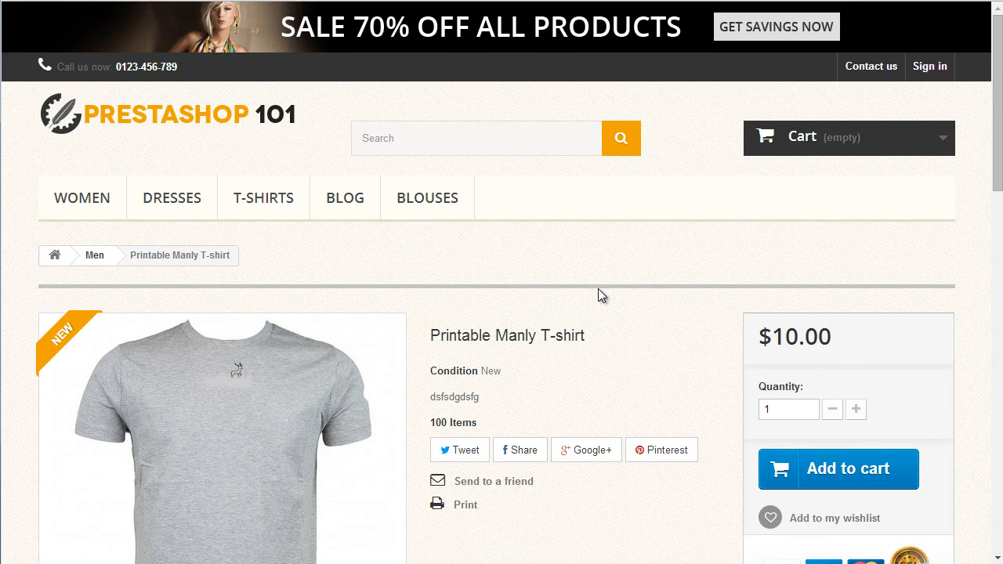
{"action": "scroll", "coordinate": [734, 438], "scroll_direction": "down", "scroll_amount": 1}
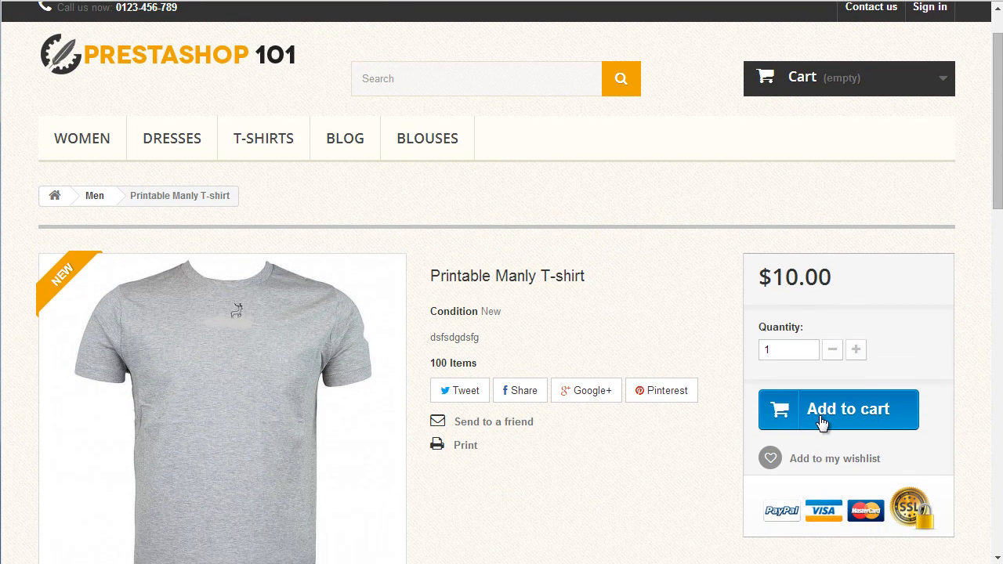
{"action": "left_click", "coordinate": [822, 422]}
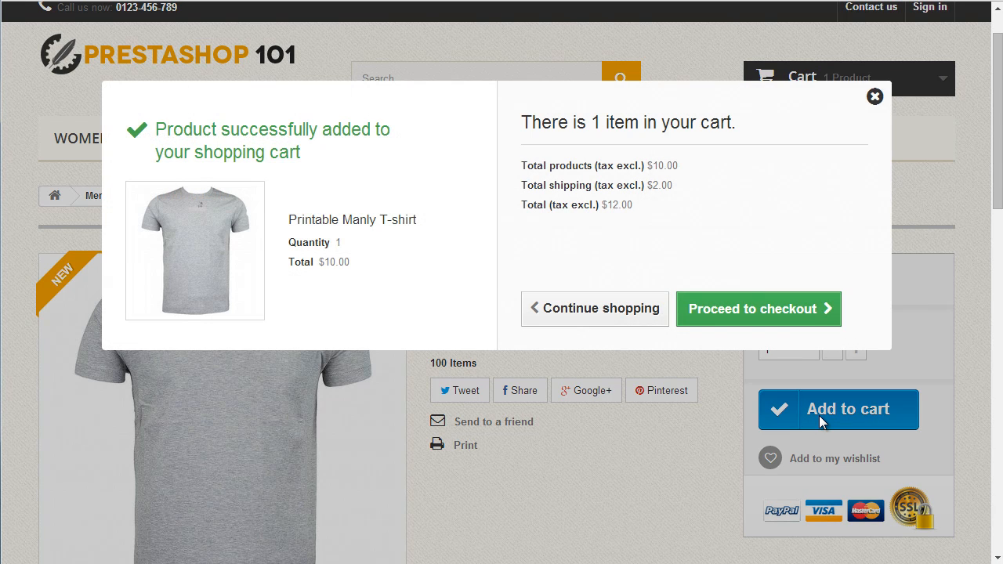
{"action": "left_click", "coordinate": [723, 319]}
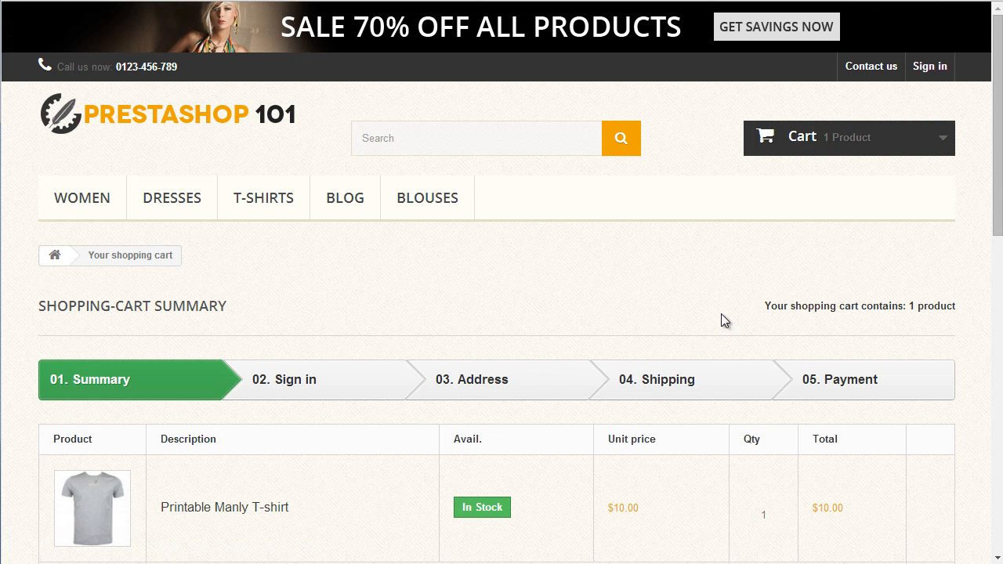
{"action": "scroll", "coordinate": [678, 309], "scroll_direction": "down", "scroll_amount": 3}
{"action": "scroll", "coordinate": [235, 349], "scroll_direction": "down", "scroll_amount": 1}
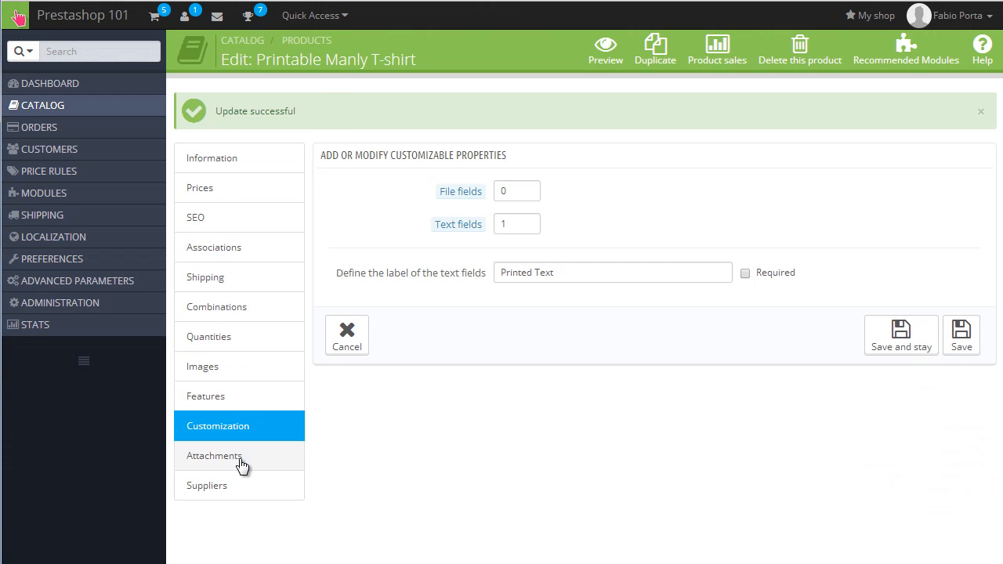
Step: Upload the category image as a product attachment with filename myfile and description "this is the file's desc"
{"action": "left_click", "coordinate": [240, 460]}
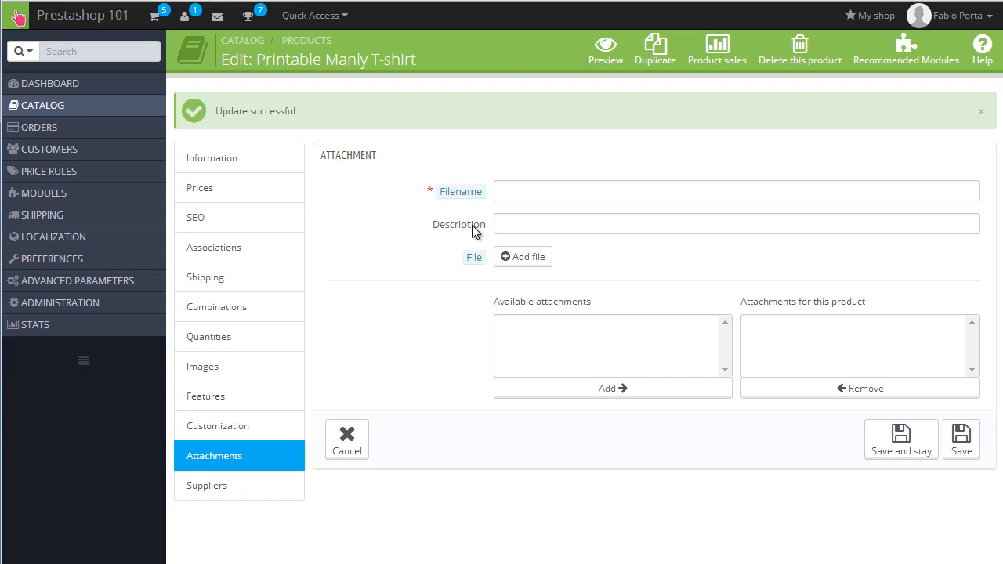
{"action": "left_click", "coordinate": [521, 197]}
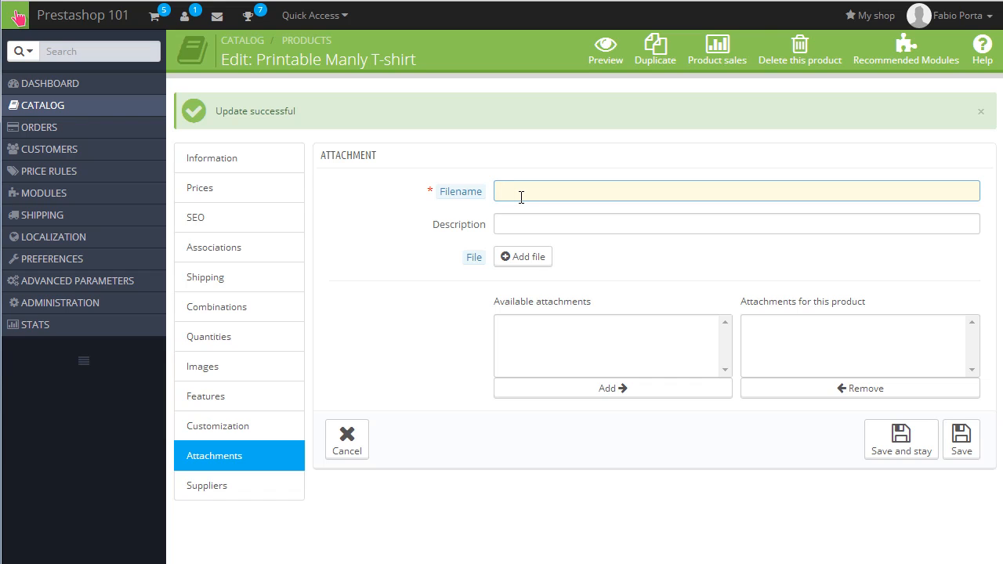
{"action": "type", "text": "myfile"}
{"action": "left_click", "coordinate": [505, 227]}
{"action": "type", "text": "this"}
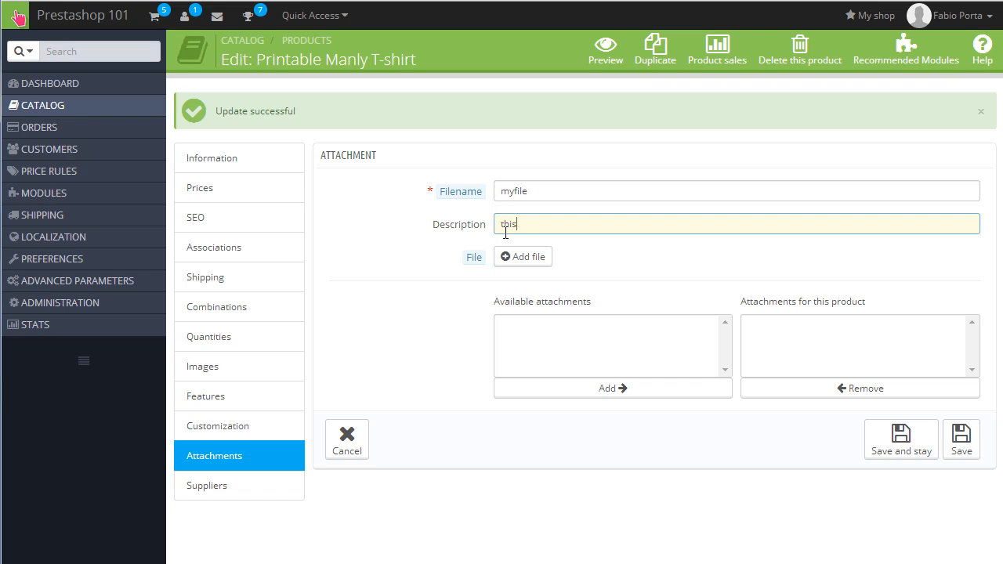
{"action": "type", "text": " is the file's desc"}
{"action": "left_click", "coordinate": [523, 257]}
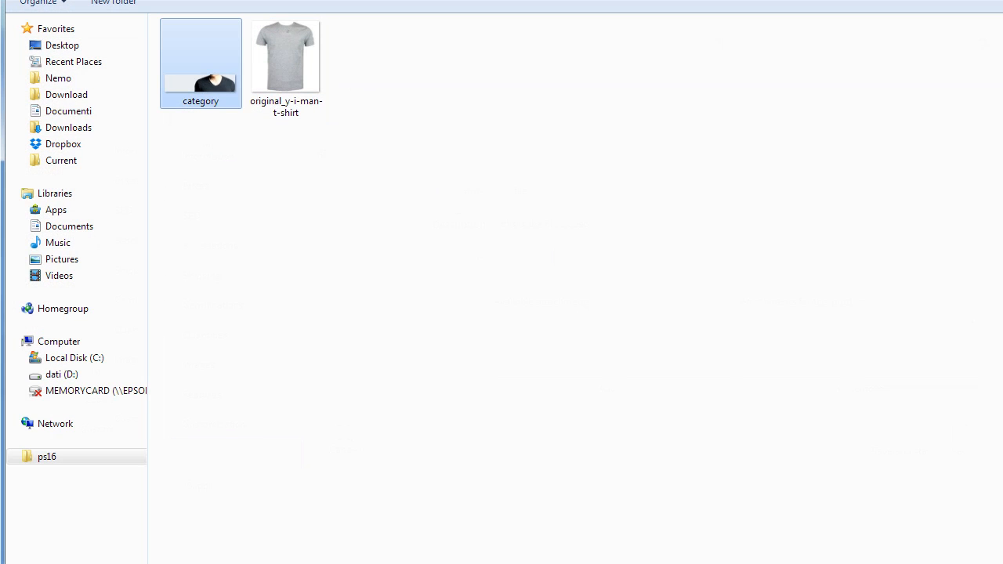
{"action": "key", "text": "Return"}
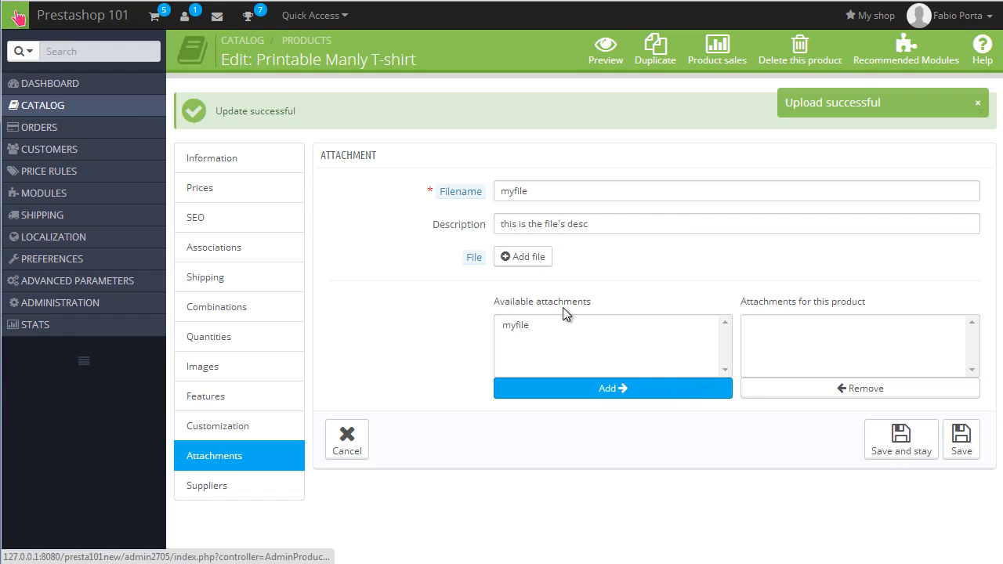
Step: Assign the available attachment myfile to this product and save while keeping the product open
{"action": "left_click", "coordinate": [546, 324]}
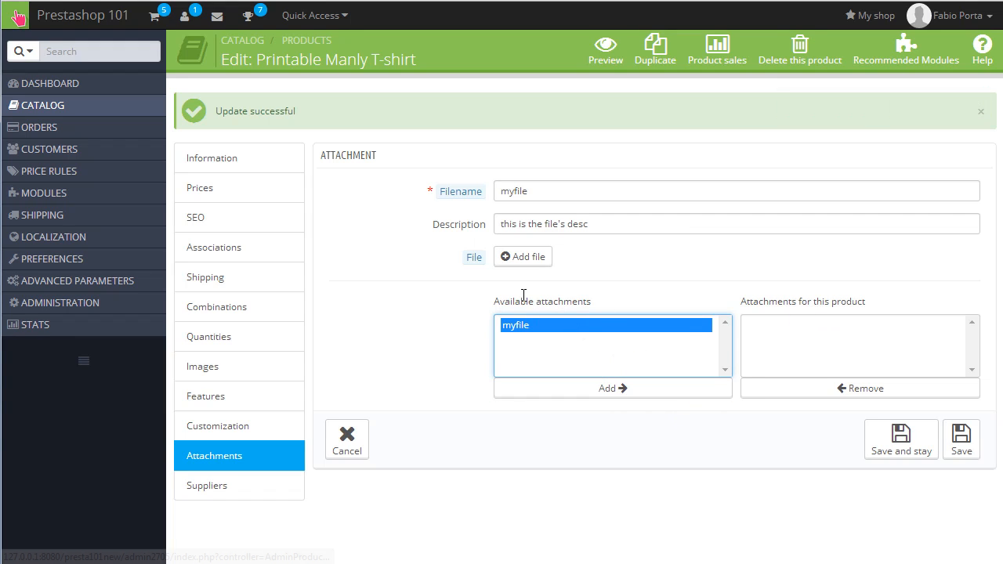
{"action": "left_click", "coordinate": [616, 399]}
{"action": "left_click", "coordinate": [901, 442]}
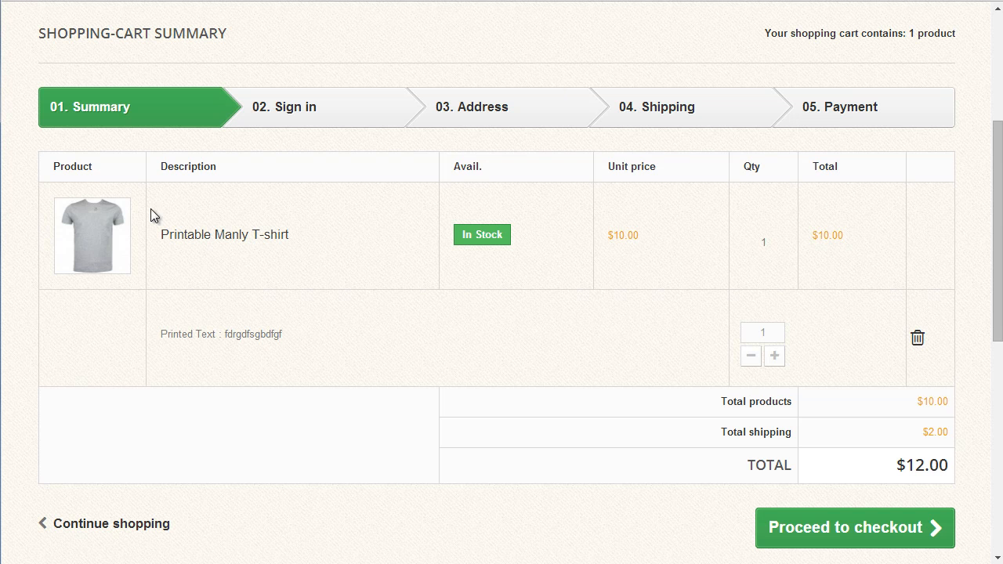
Step: Open the T-shirt's product page from the storefront cart and examine its Download section
{"action": "left_click", "coordinate": [165, 234]}
{"action": "scroll", "coordinate": [553, 141], "scroll_direction": "down", "scroll_amount": 5}
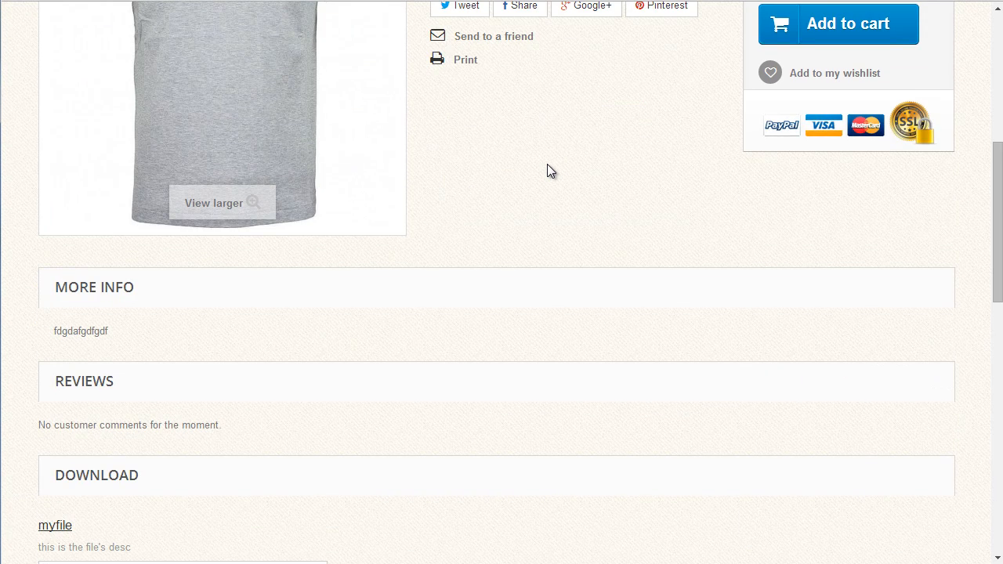
{"action": "scroll", "coordinate": [548, 165], "scroll_direction": "down", "scroll_amount": 3}
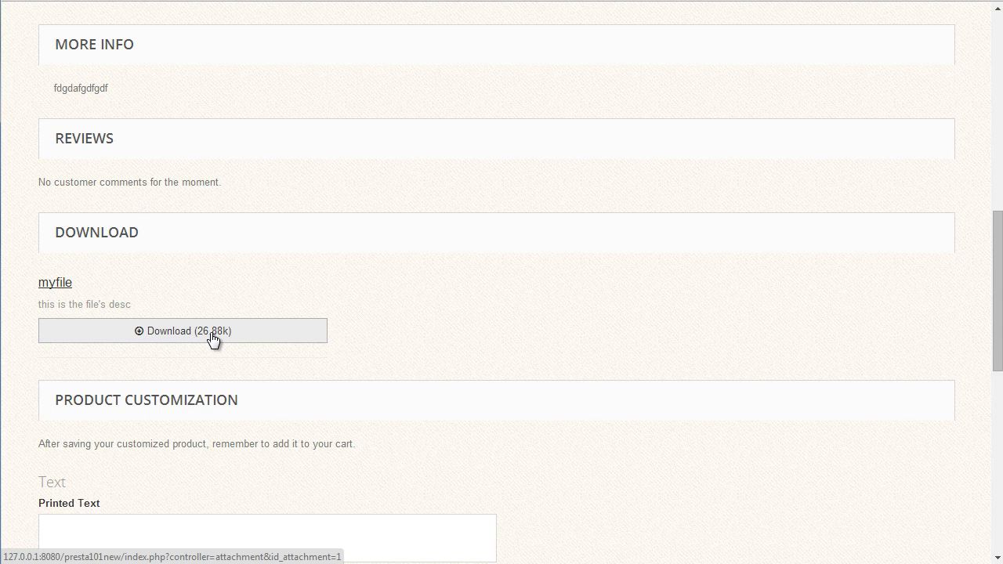
{"action": "scroll", "coordinate": [488, 327], "scroll_direction": "up", "scroll_amount": 9}
{"action": "scroll", "coordinate": [704, 293], "scroll_direction": "down", "scroll_amount": 3}
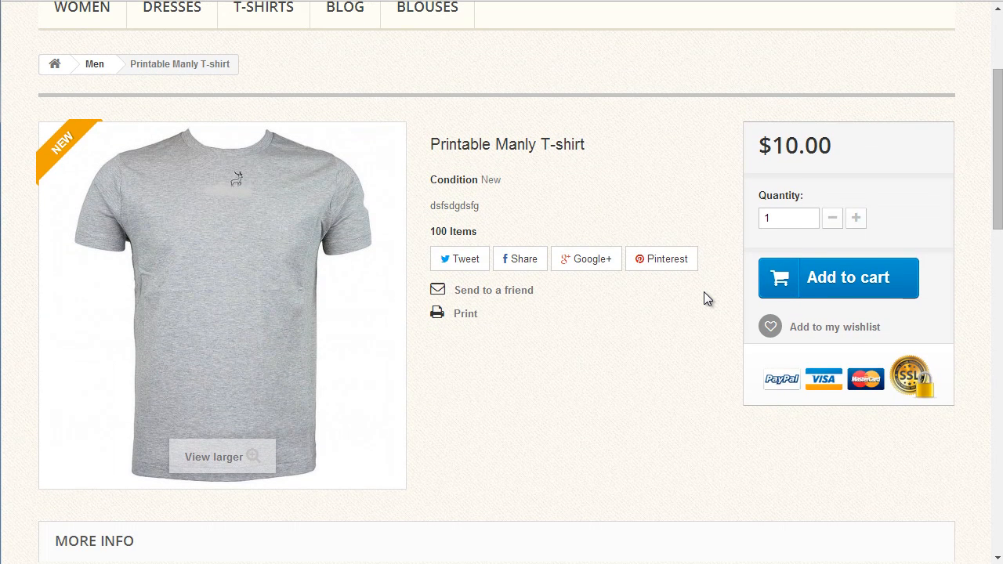
{"action": "scroll", "coordinate": [704, 297], "scroll_direction": "up", "scroll_amount": 3}
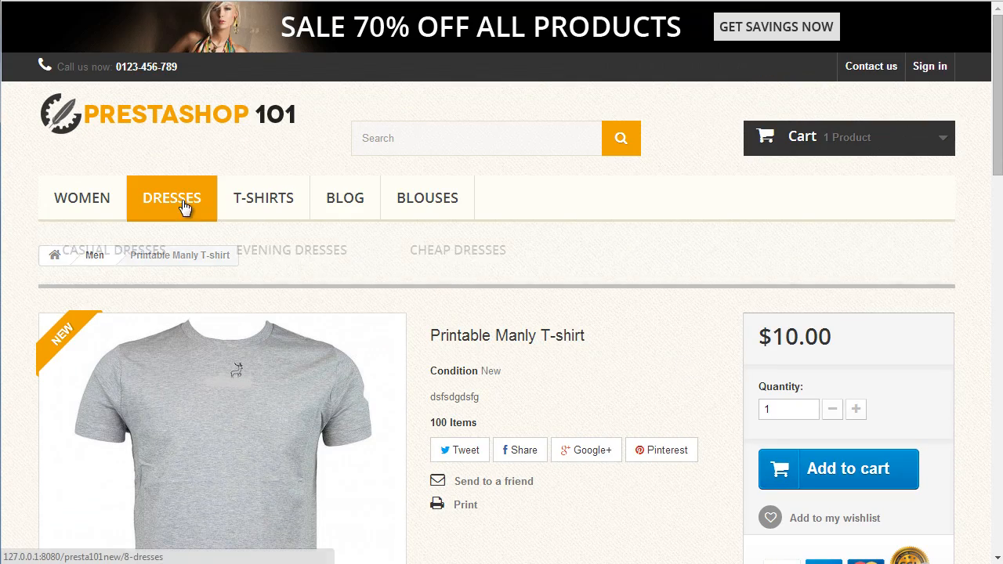
Step: Open Faded Short Sleeve T-shirts from the Women category and examine its size and color options
{"action": "left_click", "coordinate": [74, 198]}
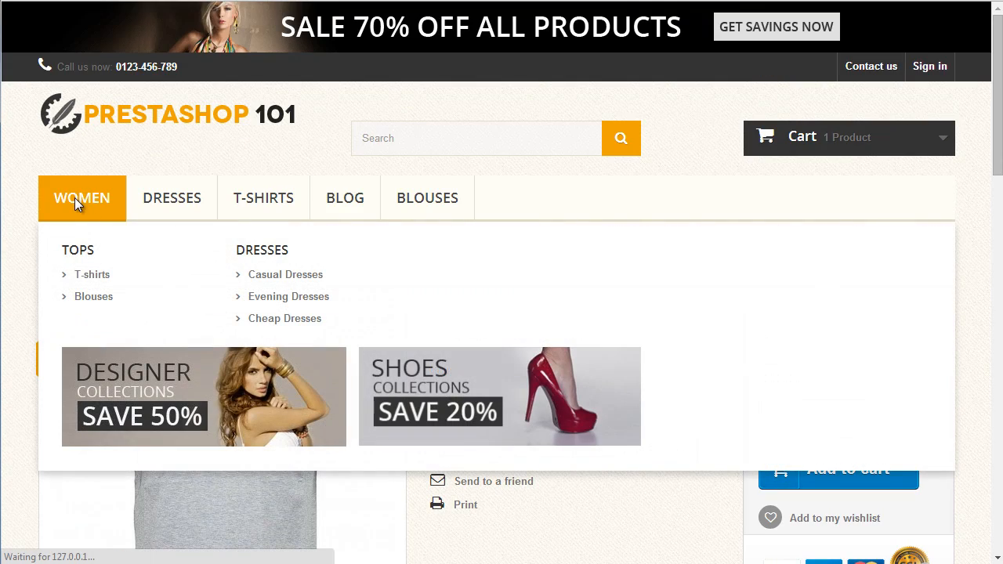
{"action": "scroll", "coordinate": [470, 223], "scroll_direction": "down", "scroll_amount": 8}
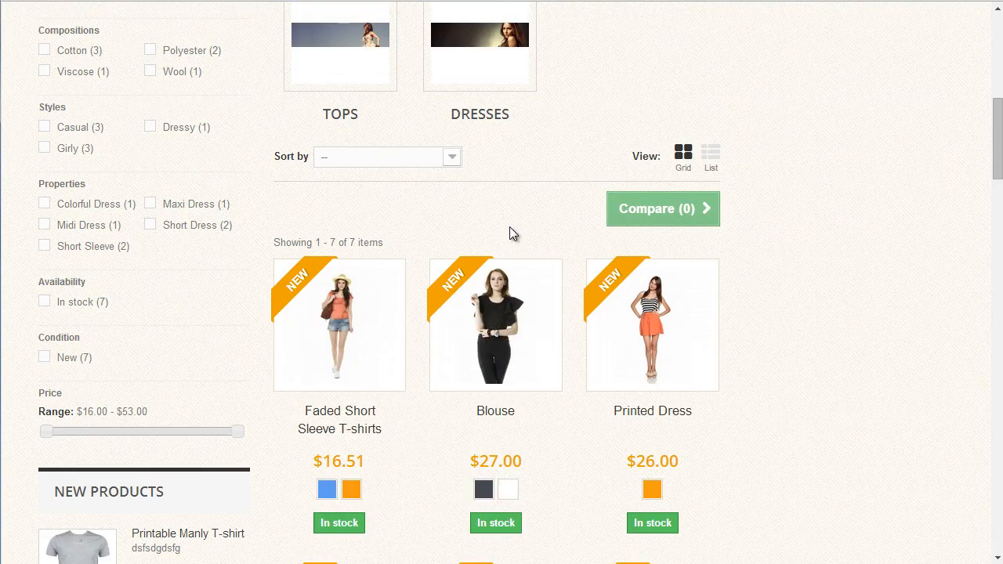
{"action": "scroll", "coordinate": [351, 424], "scroll_direction": "down", "scroll_amount": 2}
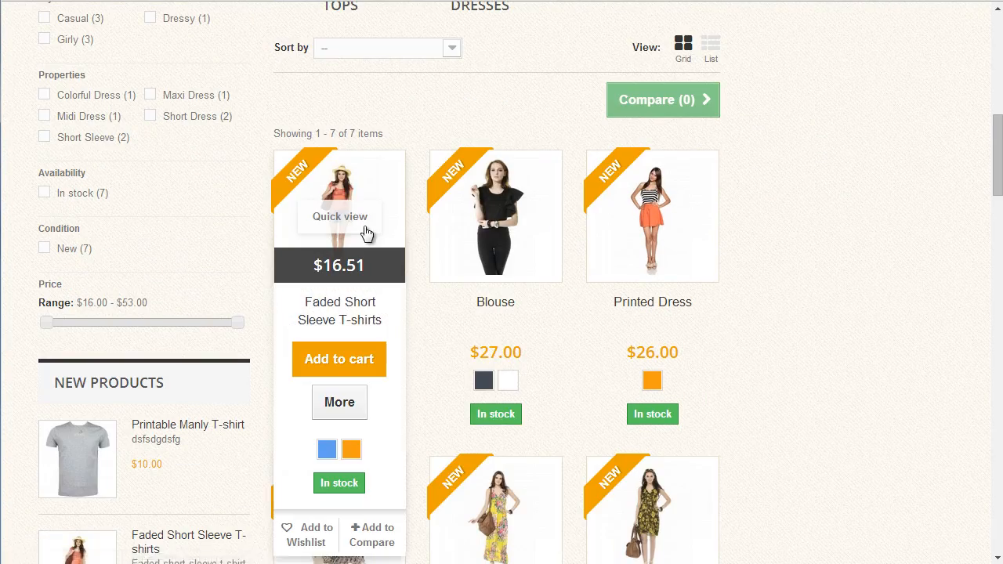
{"action": "left_click", "coordinate": [339, 178]}
{"action": "scroll", "coordinate": [694, 280], "scroll_direction": "down", "scroll_amount": 3}
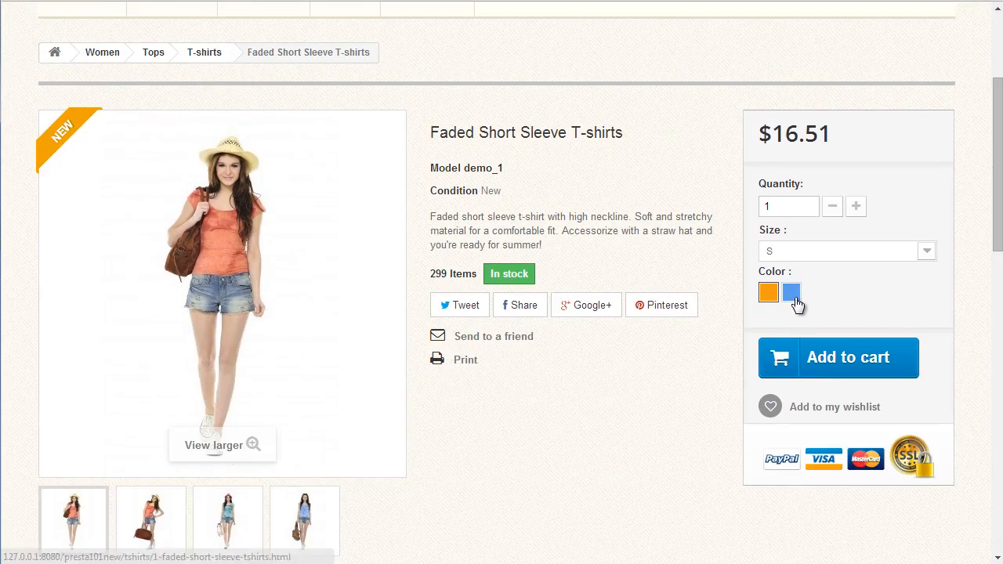
{"action": "left_click", "coordinate": [888, 252]}
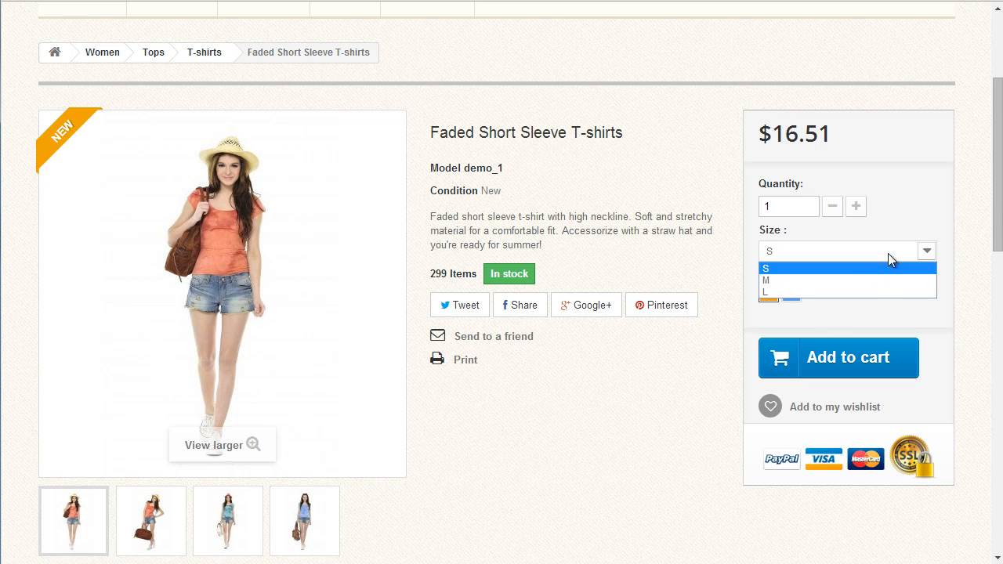
{"action": "left_click", "coordinate": [926, 180]}
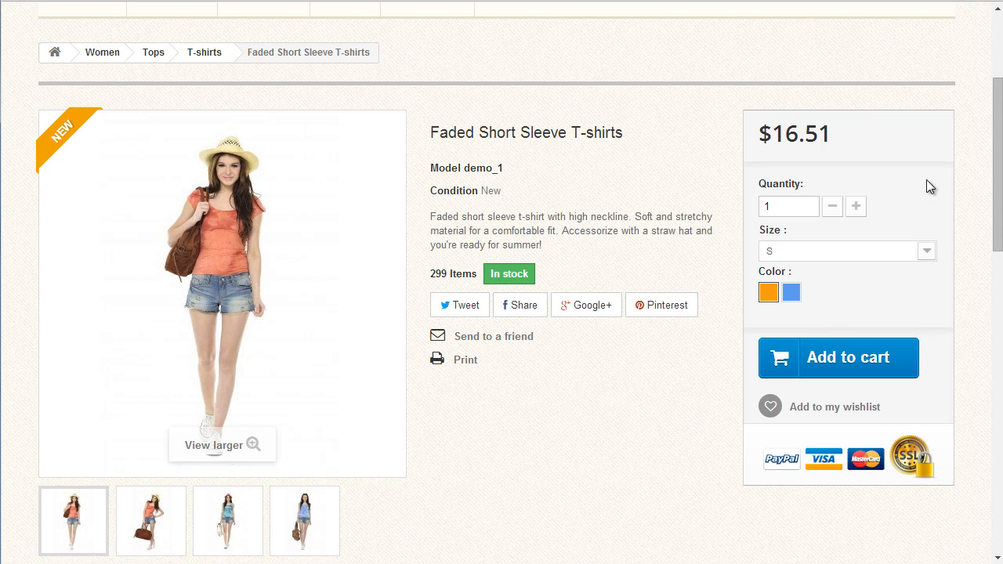